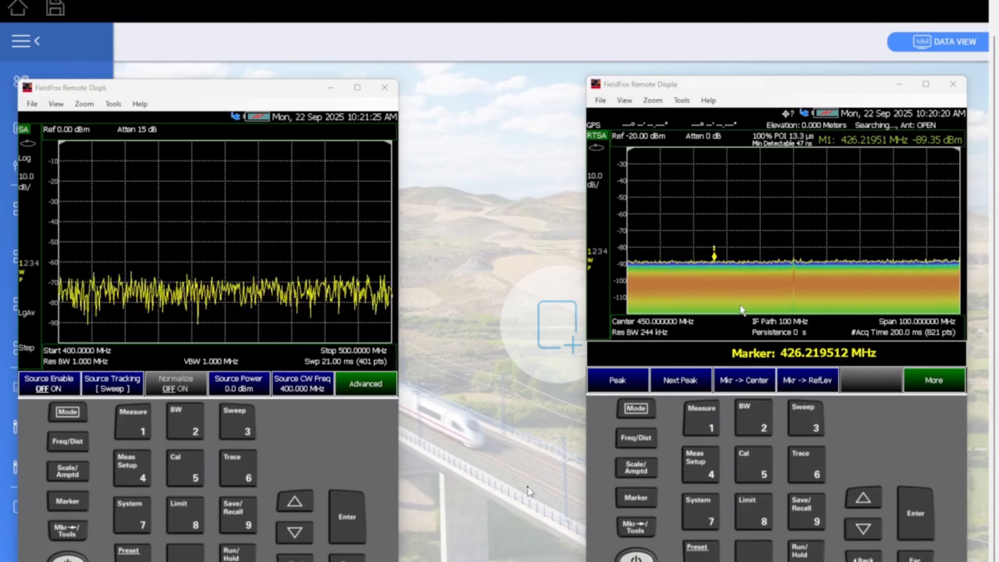
Try to launch Channel Studio TDL from the channel modelling tools.
{"action": "left_click", "coordinate": [51, 387]}
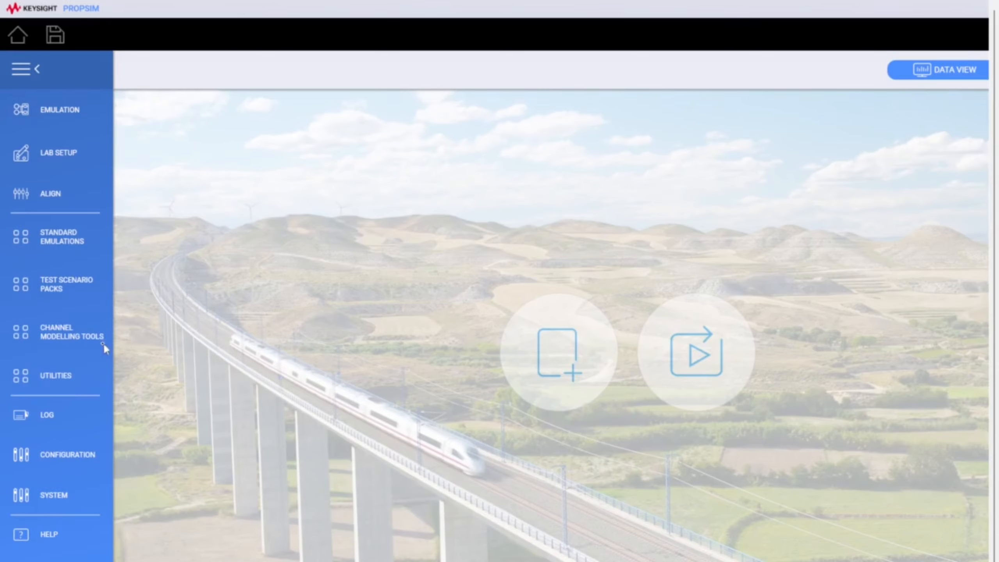
{"action": "left_click", "coordinate": [77, 333]}
{"action": "mouse_move", "coordinate": [167, 350]}
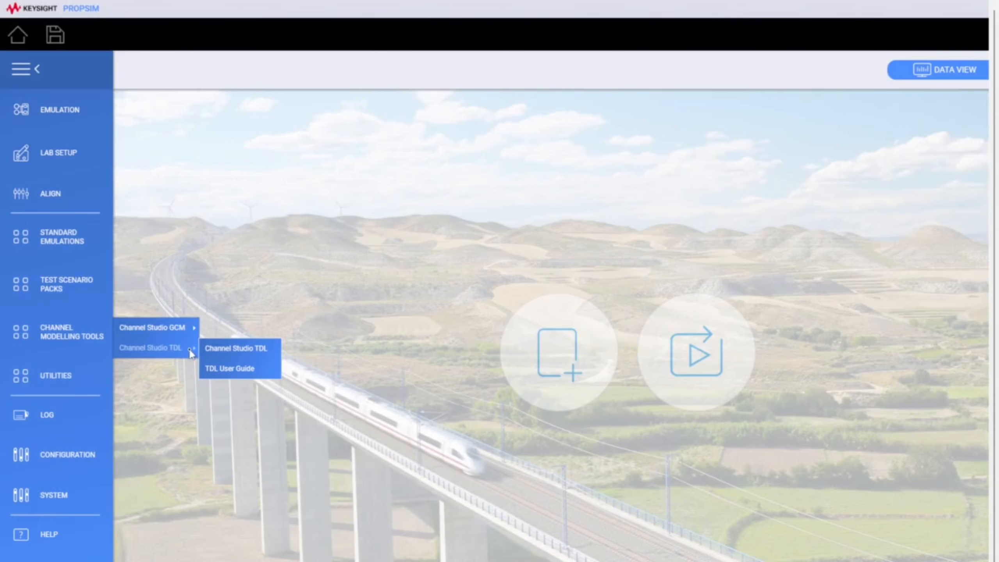
{"action": "left_click", "coordinate": [255, 346]}
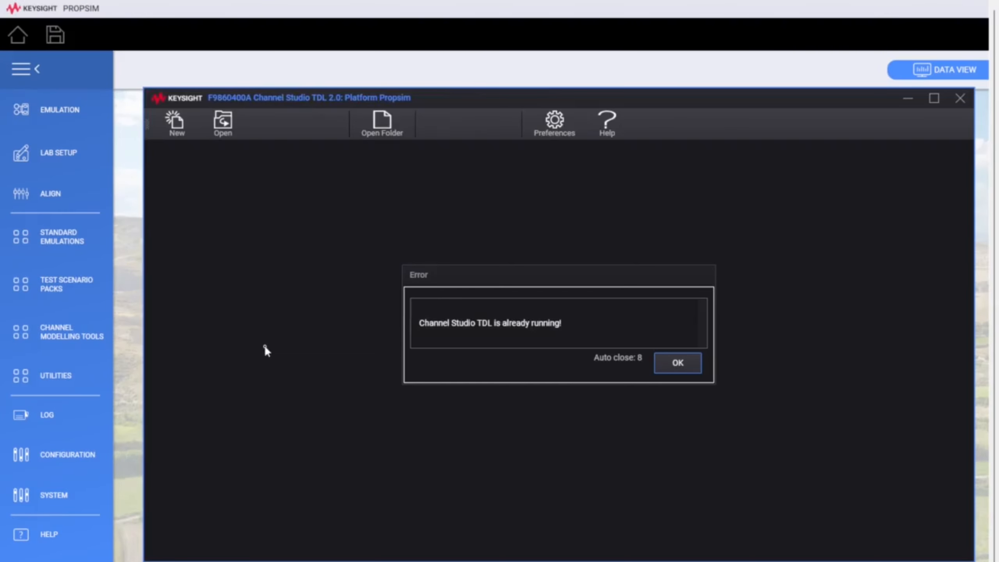
{"action": "left_click", "coordinate": [678, 363]}
Close Adobe Acrobat together with all its open document tabs.
{"action": "left_click", "coordinate": [949, 18]}
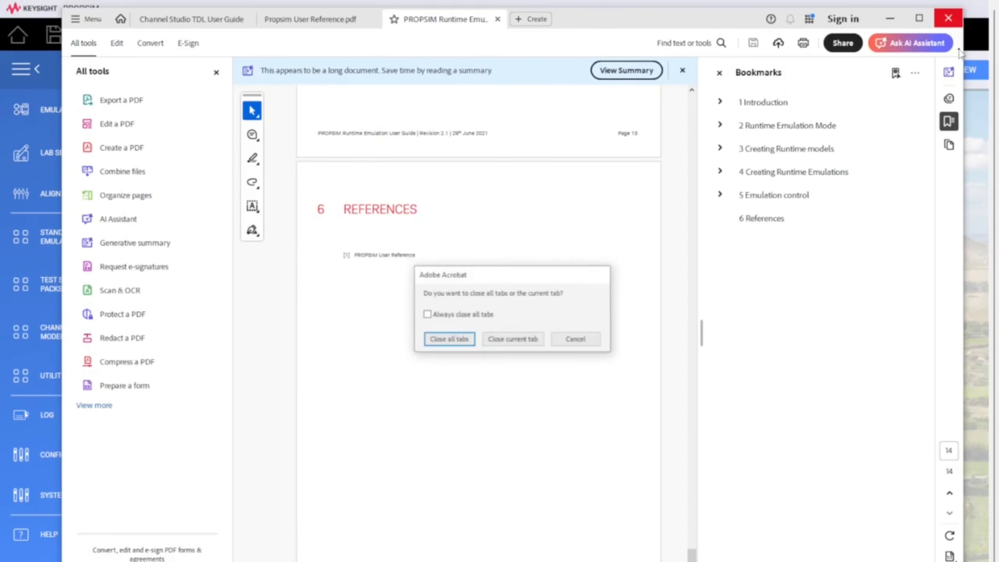
{"action": "left_click", "coordinate": [474, 338]}
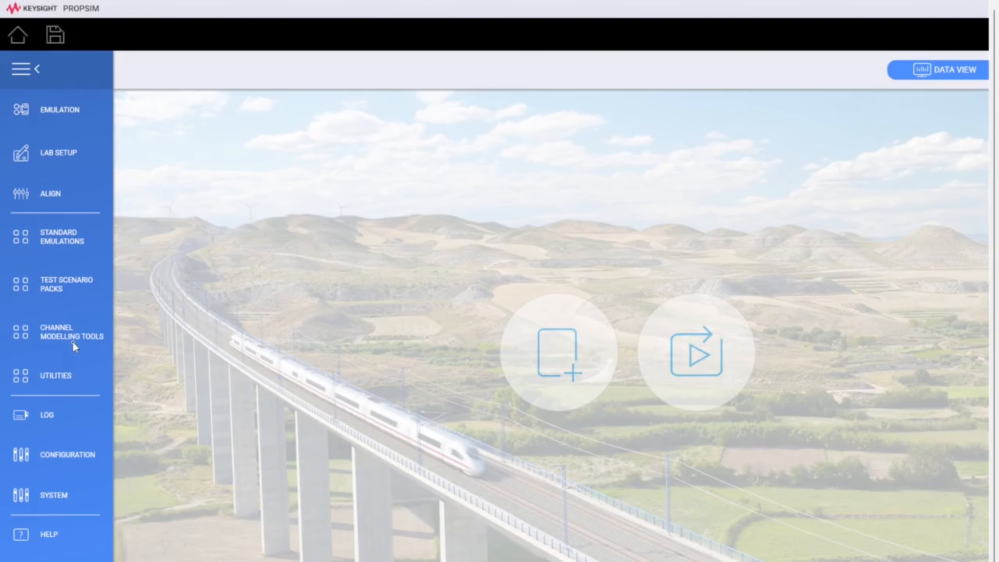
Bring up the Channel Studio TDL window, switching to the instance that is already running.
{"action": "left_click", "coordinate": [73, 342]}
{"action": "mouse_move", "coordinate": [151, 352]}
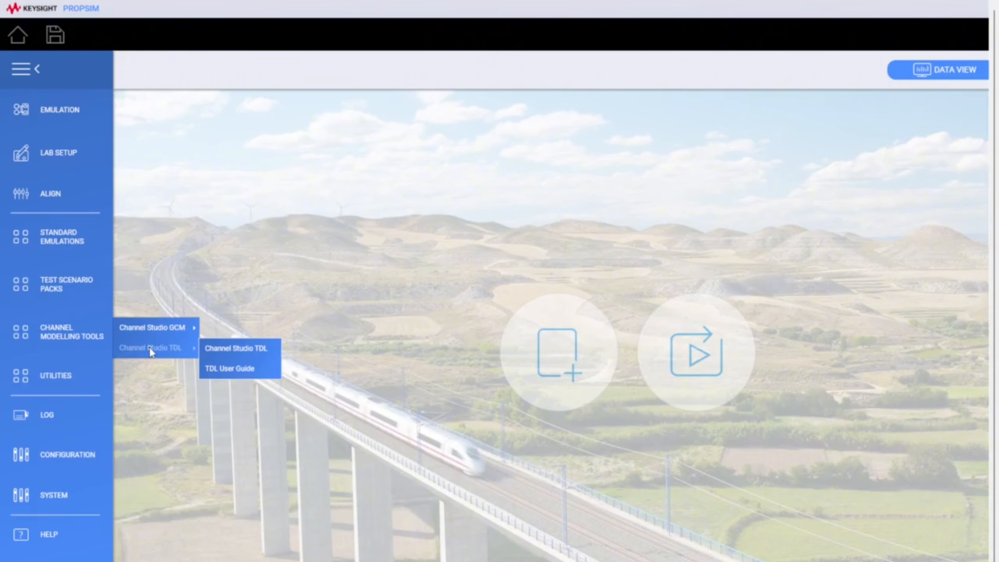
{"action": "left_click", "coordinate": [236, 348]}
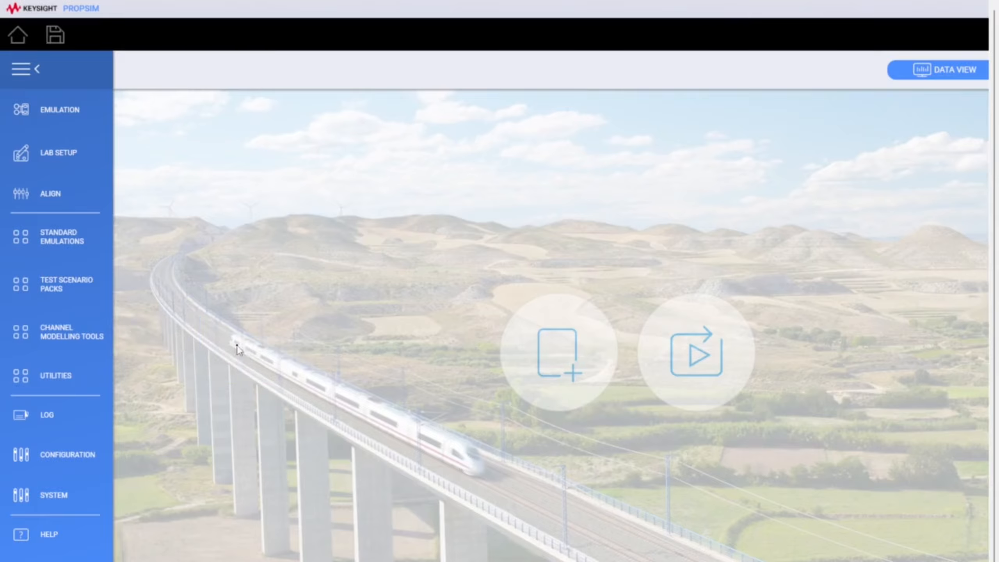
{"action": "left_click", "coordinate": [83, 336]}
{"action": "mouse_move", "coordinate": [184, 348]}
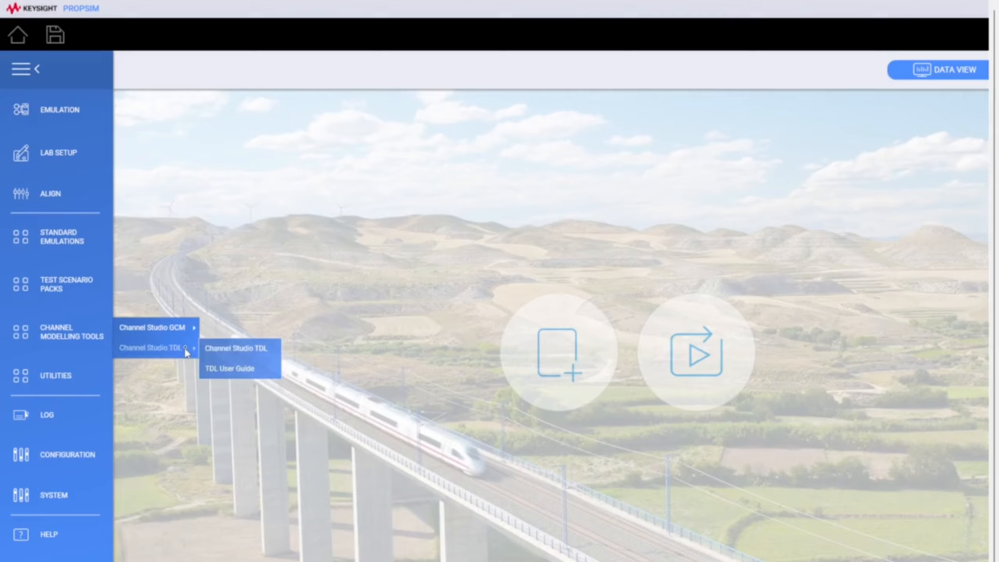
{"action": "left_click", "coordinate": [251, 348]}
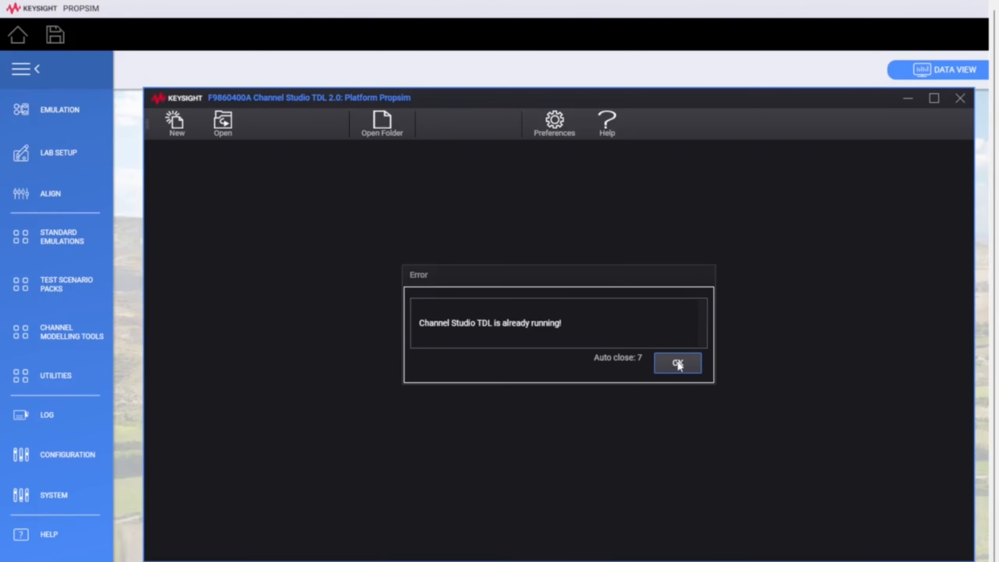
{"action": "left_click", "coordinate": [679, 363]}
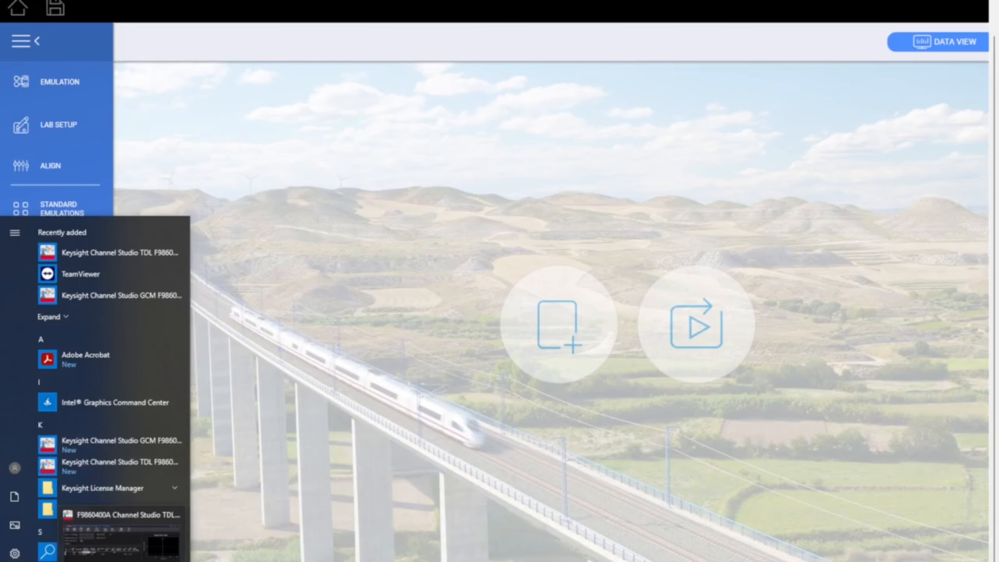
{"action": "left_click", "coordinate": [124, 551]}
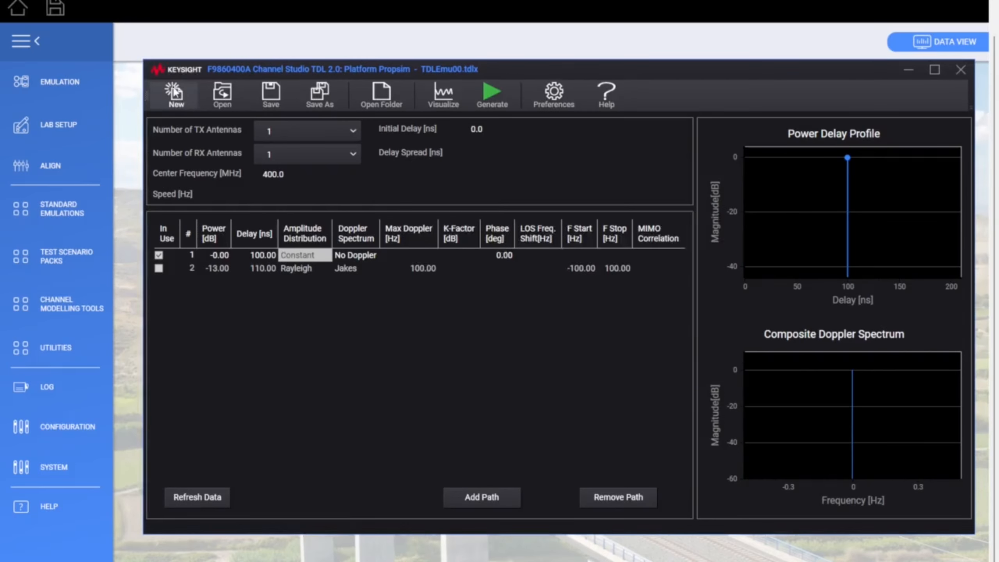
{"action": "left_click", "coordinate": [174, 91]}
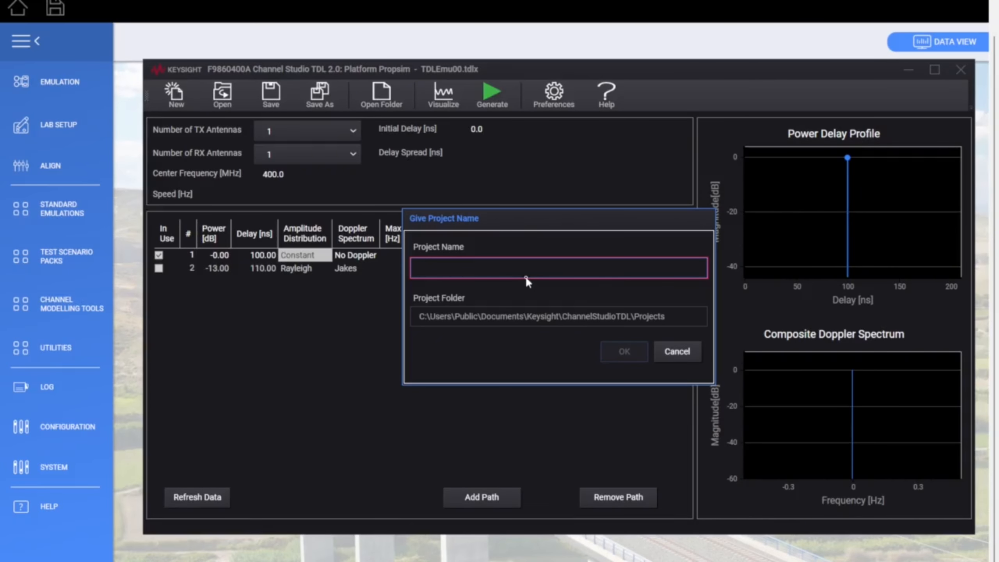
{"action": "left_click_drag", "start_coordinate": [679, 319], "coordinate": [407, 348]}
{"action": "left_click", "coordinate": [678, 351]}
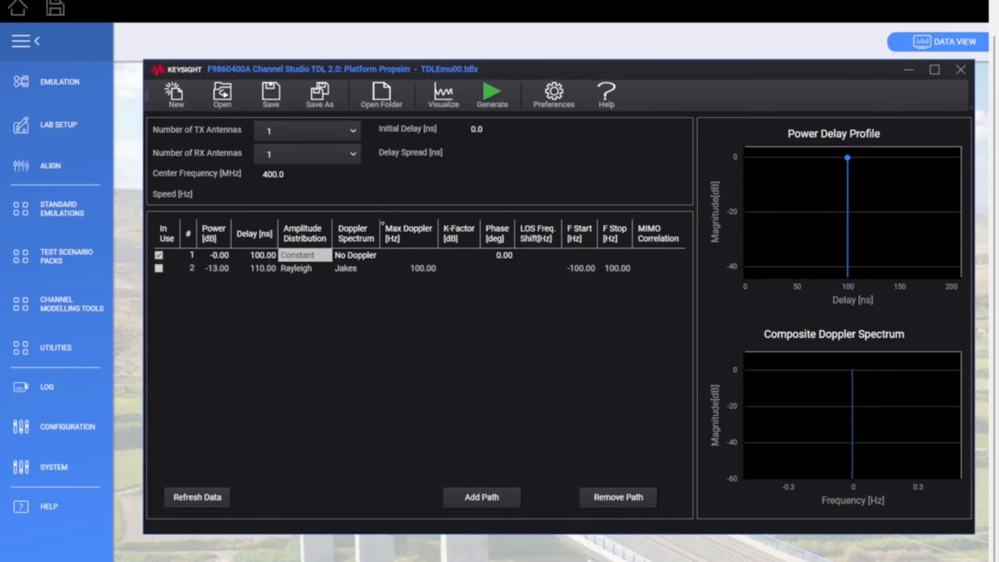
{"action": "left_click", "coordinate": [214, 94]}
{"action": "double_click", "coordinate": [741, 322]}
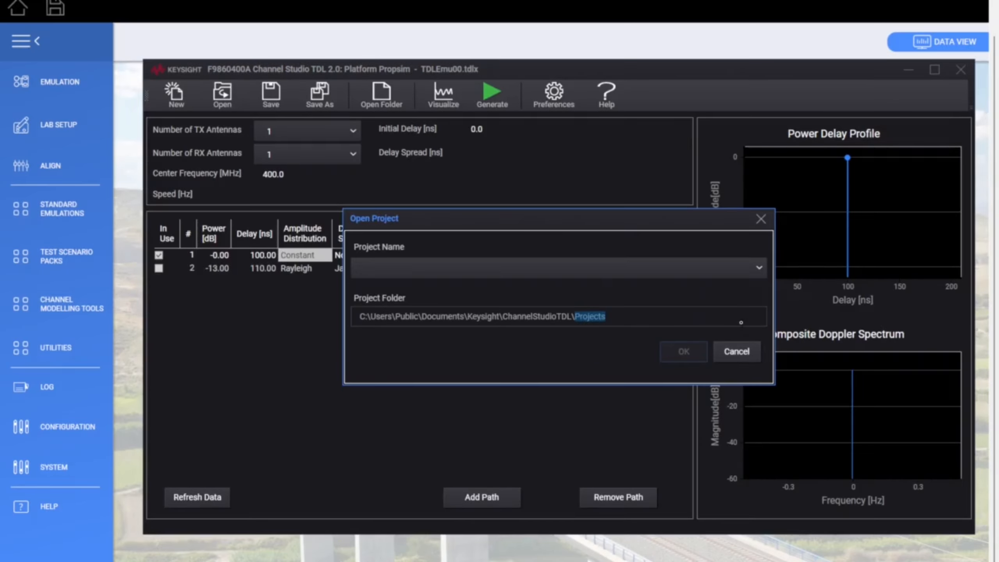
{"action": "left_click", "coordinate": [737, 351]}
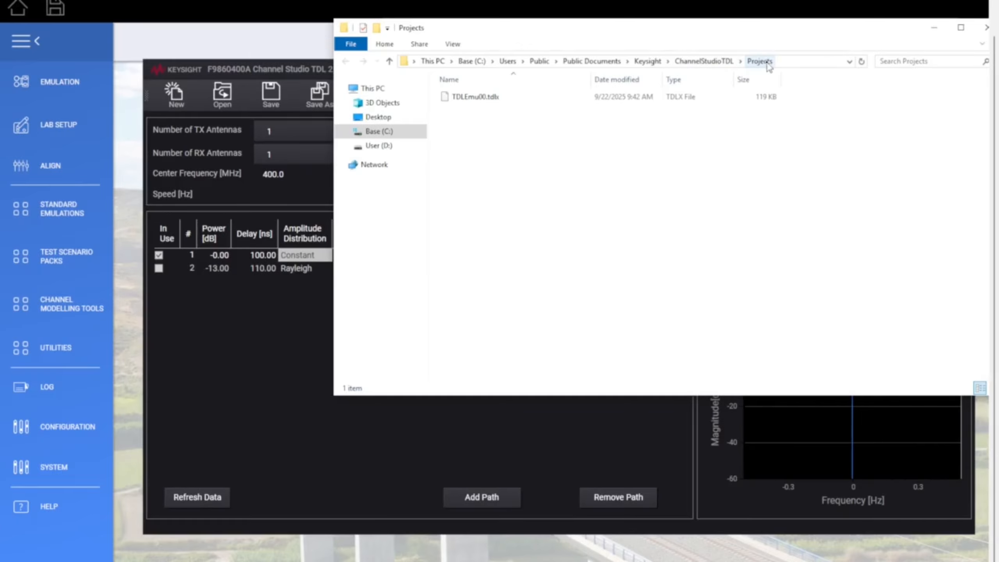
Browse the User (D:) drive to the TDL Example folder and examine its project files.
{"action": "left_click", "coordinate": [474, 62]}
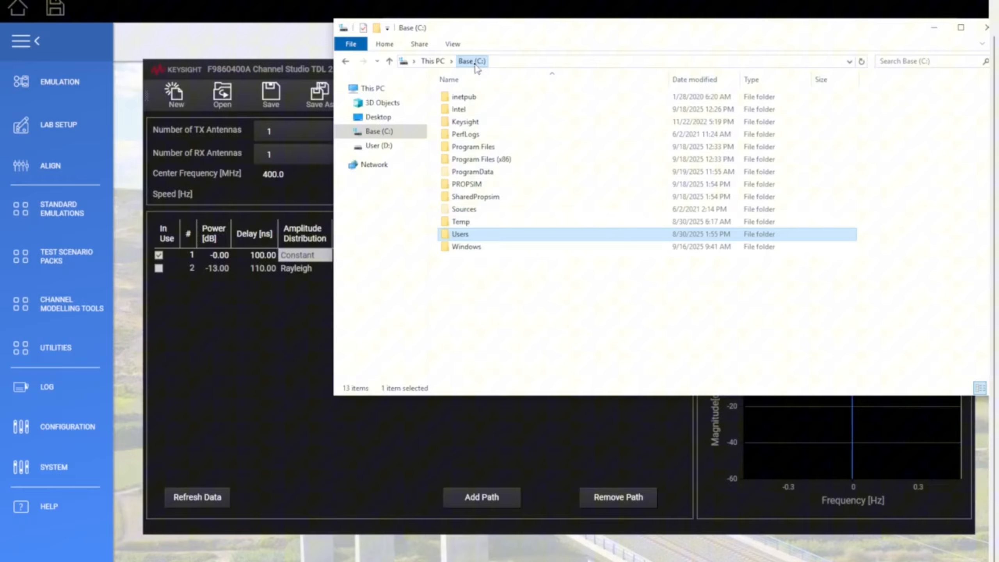
{"action": "left_click", "coordinate": [377, 146]}
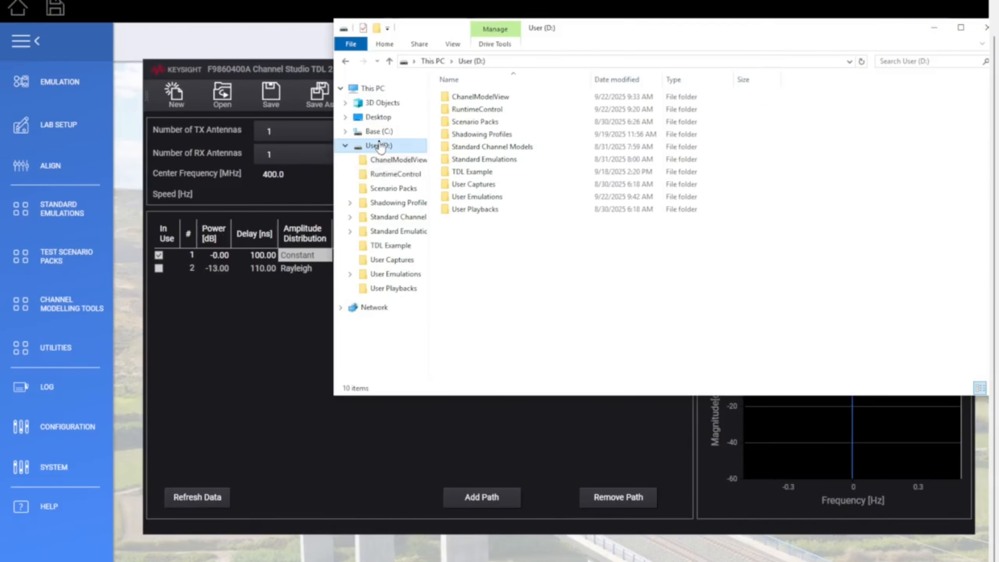
{"action": "double_click", "coordinate": [496, 174]}
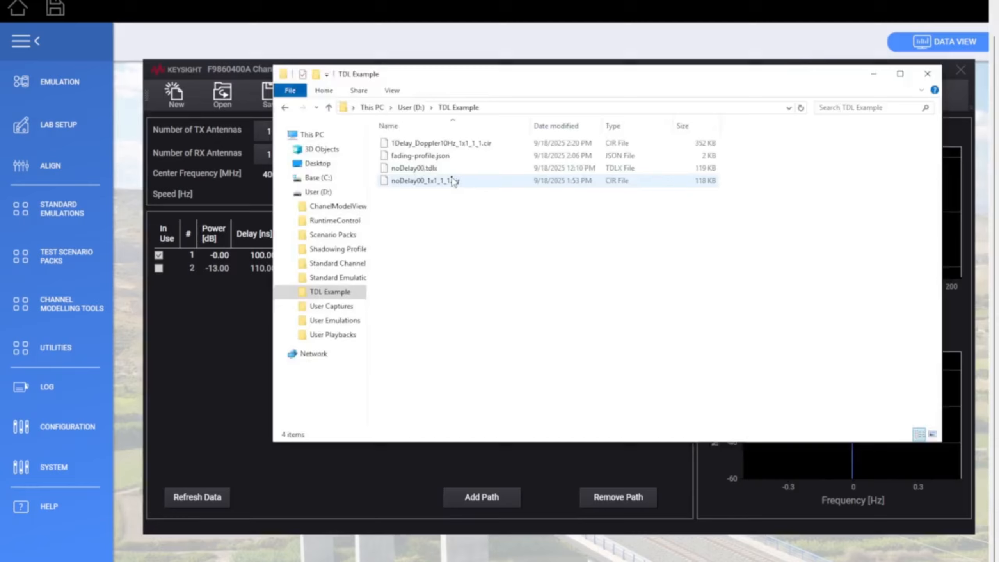
{"action": "double_click", "coordinate": [379, 169]}
{"action": "left_click", "coordinate": [223, 98]}
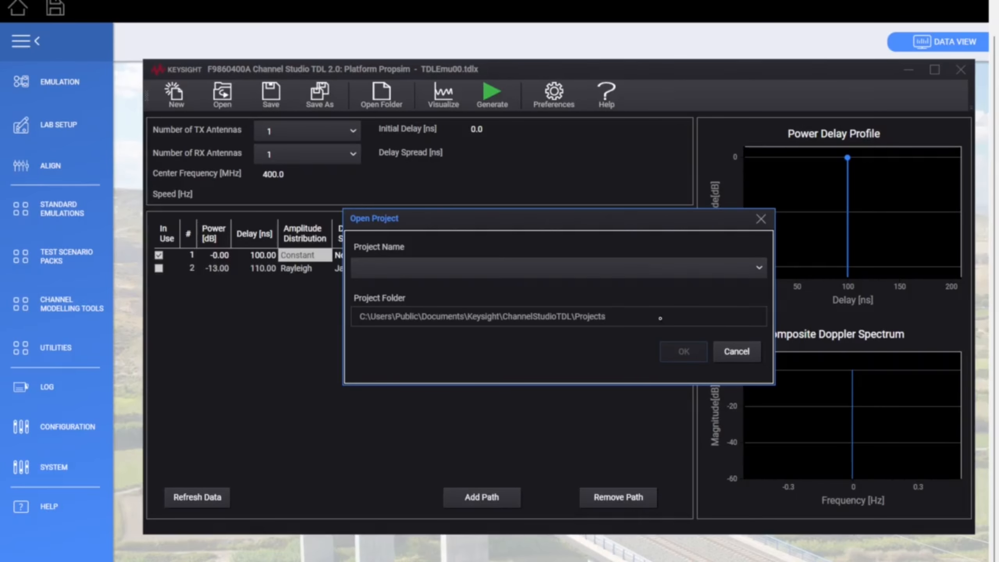
{"action": "left_click", "coordinate": [736, 351]}
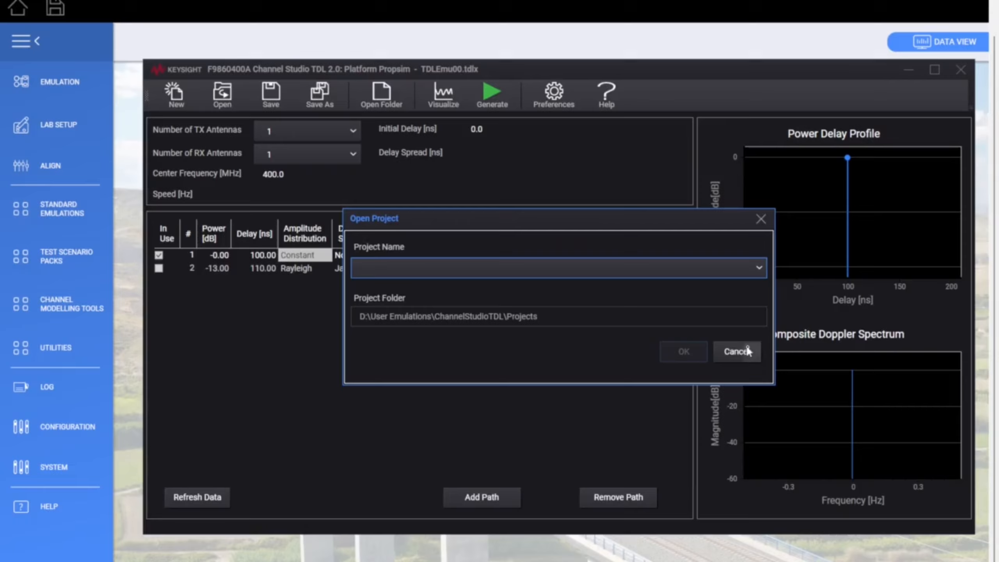
{"action": "left_click", "coordinate": [736, 350]}
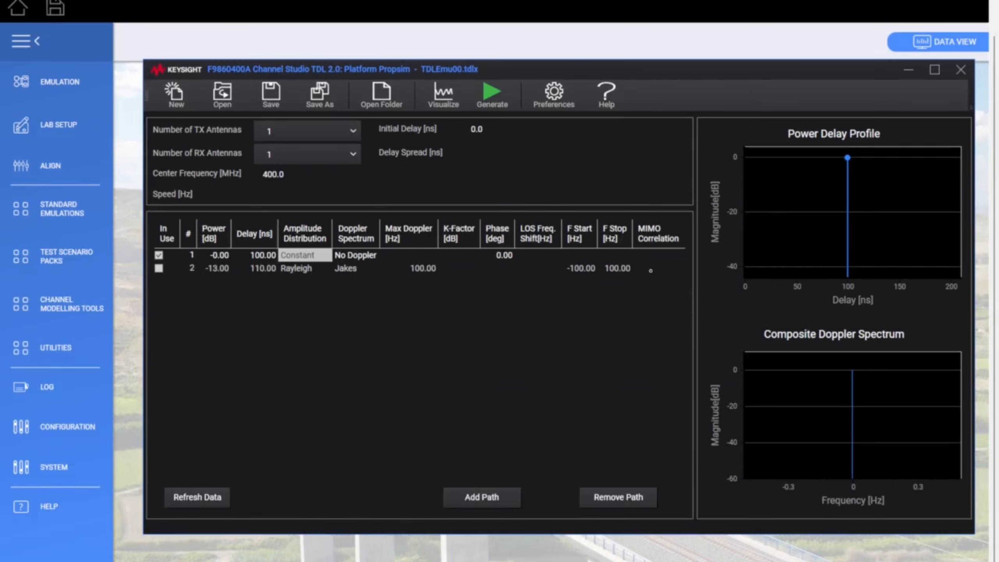
Set the project folder in the preferences to D:\TDL Example.
{"action": "left_click", "coordinate": [554, 94]}
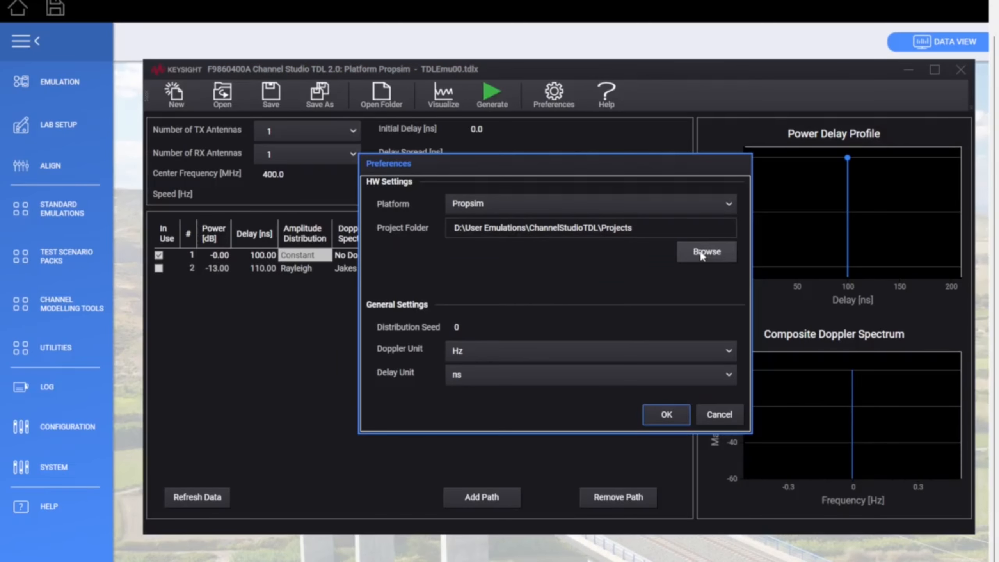
{"action": "left_click", "coordinate": [702, 253]}
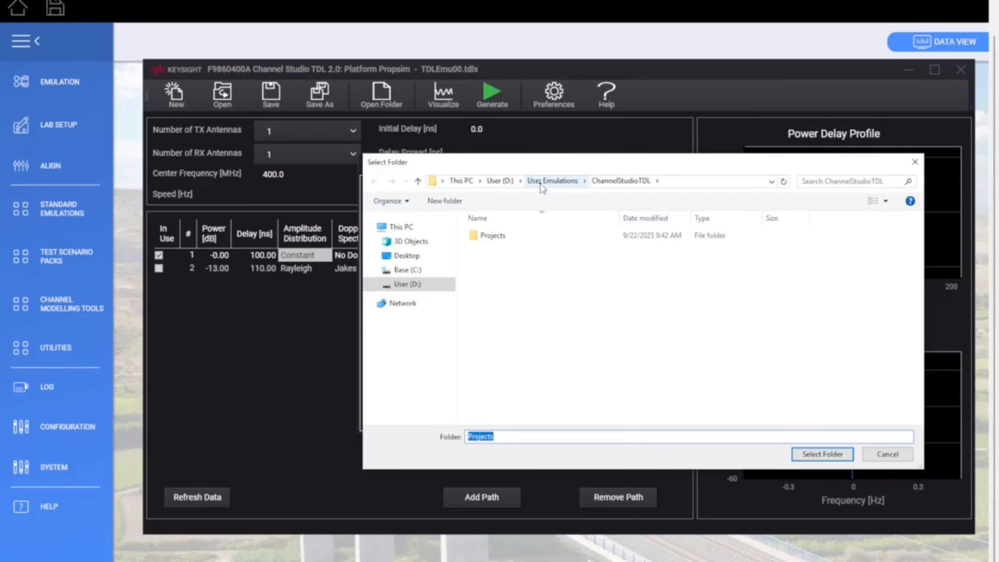
{"action": "left_click", "coordinate": [494, 181]}
{"action": "double_click", "coordinate": [507, 317]}
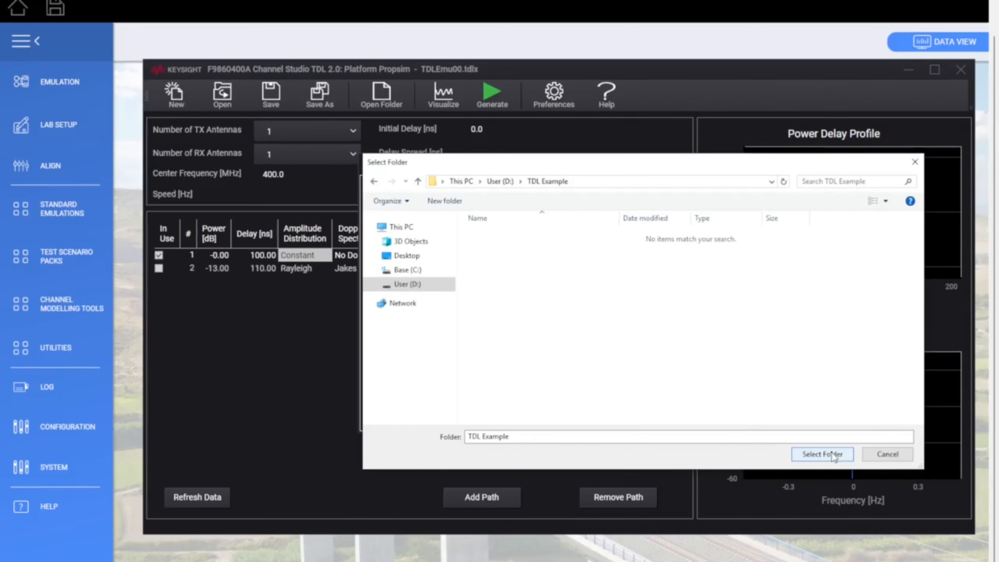
{"action": "left_click", "coordinate": [822, 454]}
{"action": "left_click", "coordinate": [667, 415]}
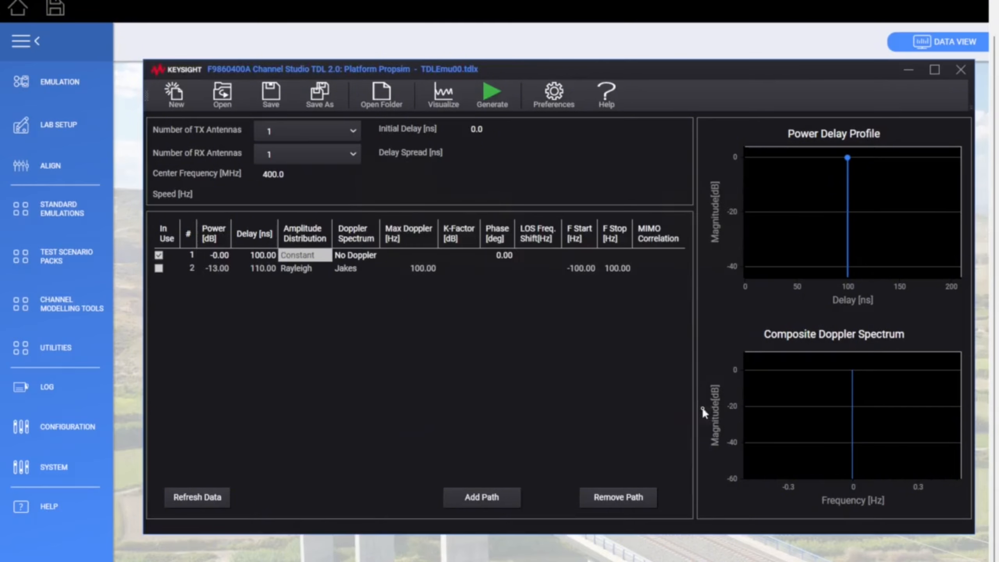
Open the existing project noDelay00.tdlx from the TDL Example folder.
{"action": "left_click", "coordinate": [235, 105]}
{"action": "left_click", "coordinate": [441, 269]}
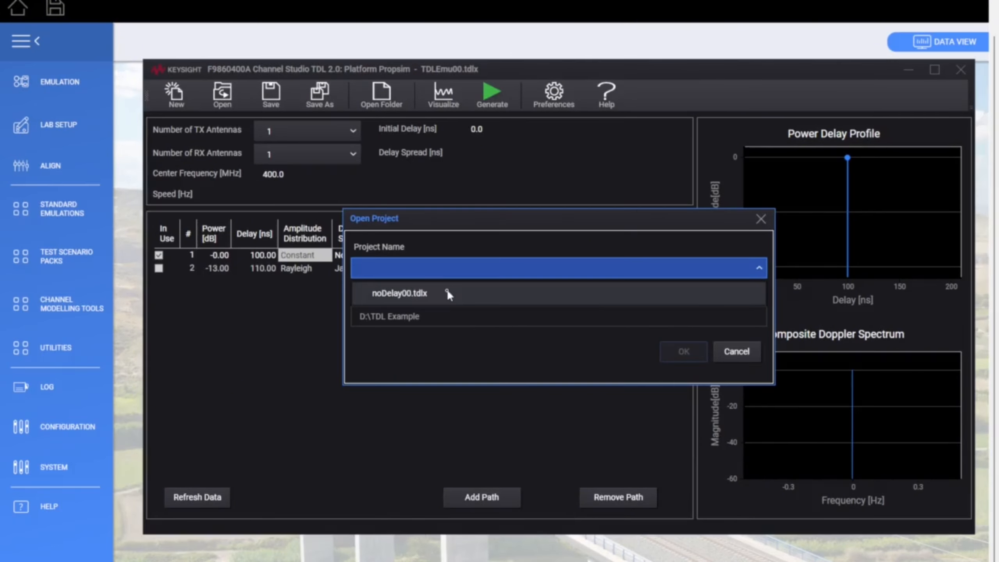
{"action": "left_click", "coordinate": [447, 296]}
{"action": "left_click", "coordinate": [685, 351]}
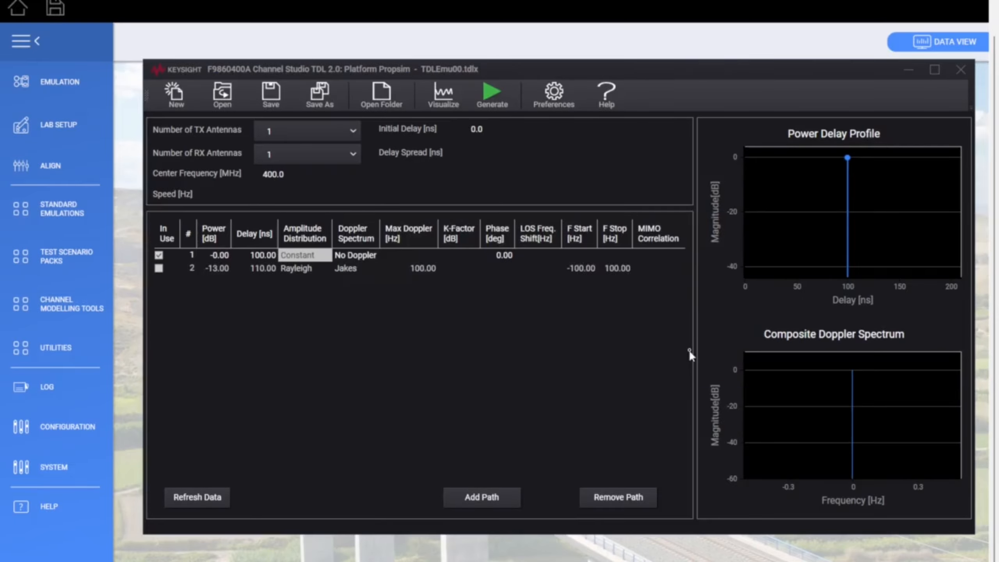
Set the power of path 1 to -00.00 dB.
{"action": "mouse_move", "coordinate": [753, 197]}
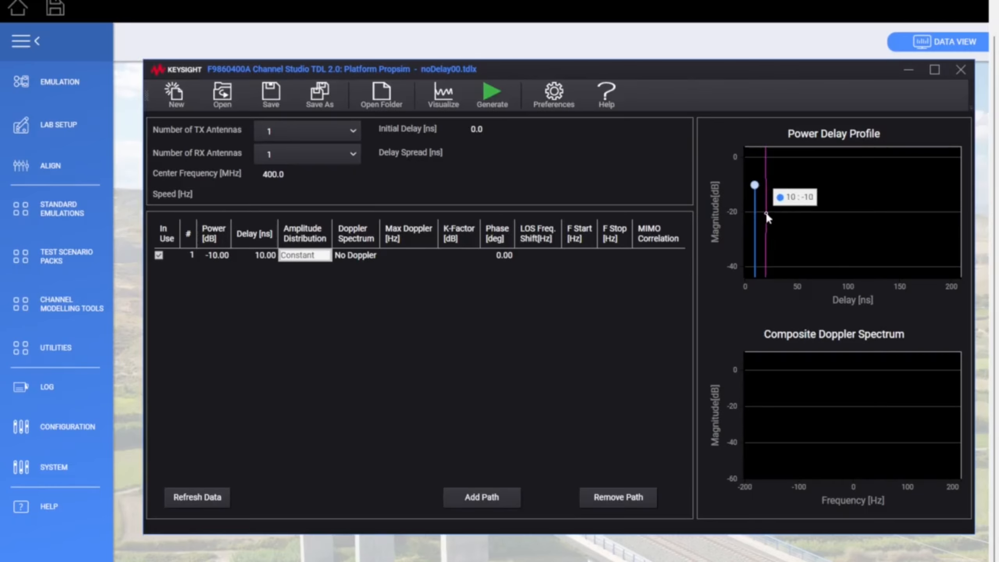
{"action": "left_click", "coordinate": [211, 255]}
{"action": "left_click_drag", "start_coordinate": [215, 255], "coordinate": [184, 267]}
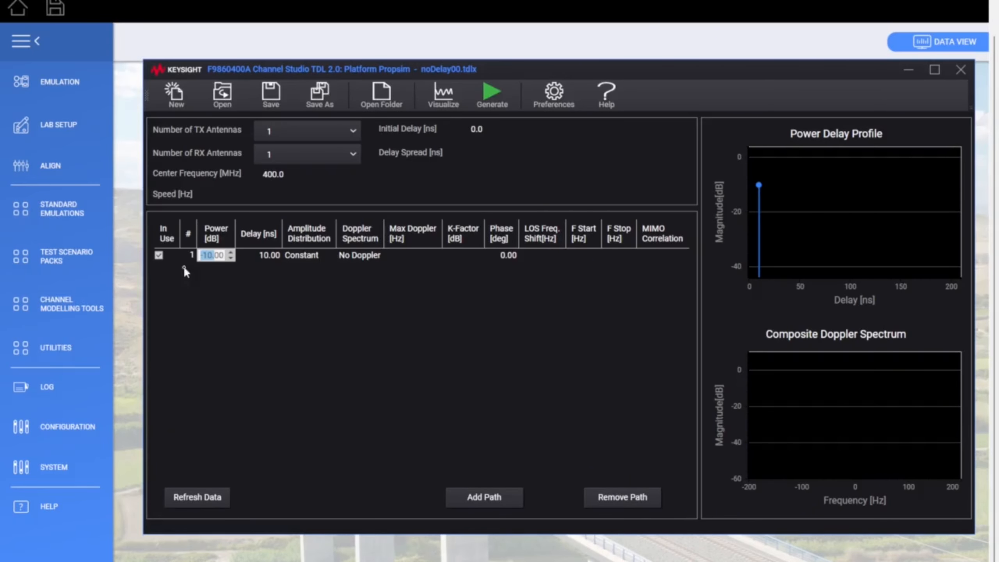
{"action": "type", "text": "-00"}
{"action": "key", "text": "Return"}
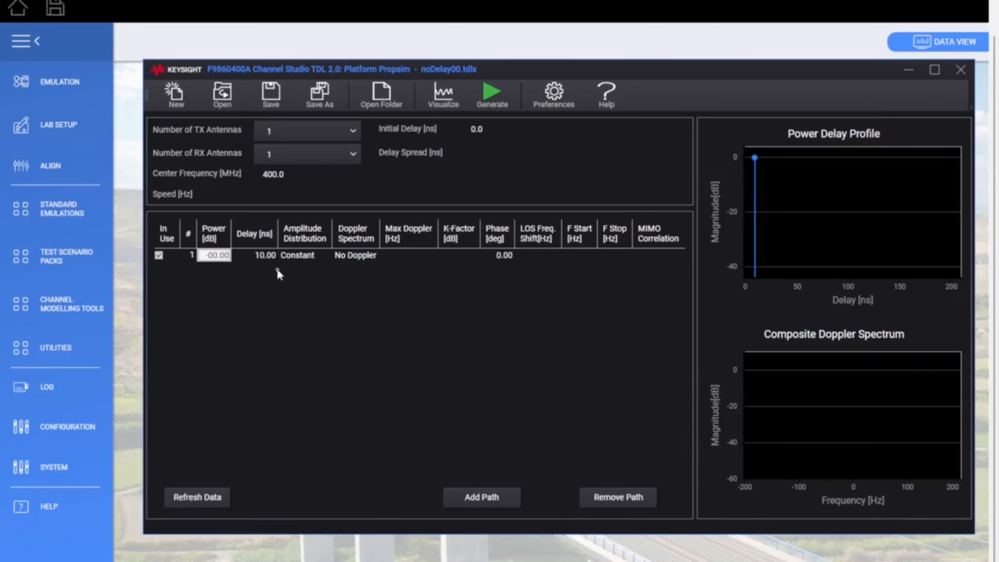
Set the delay of path 1 to 0.00 ns.
{"action": "left_click", "coordinate": [259, 255]}
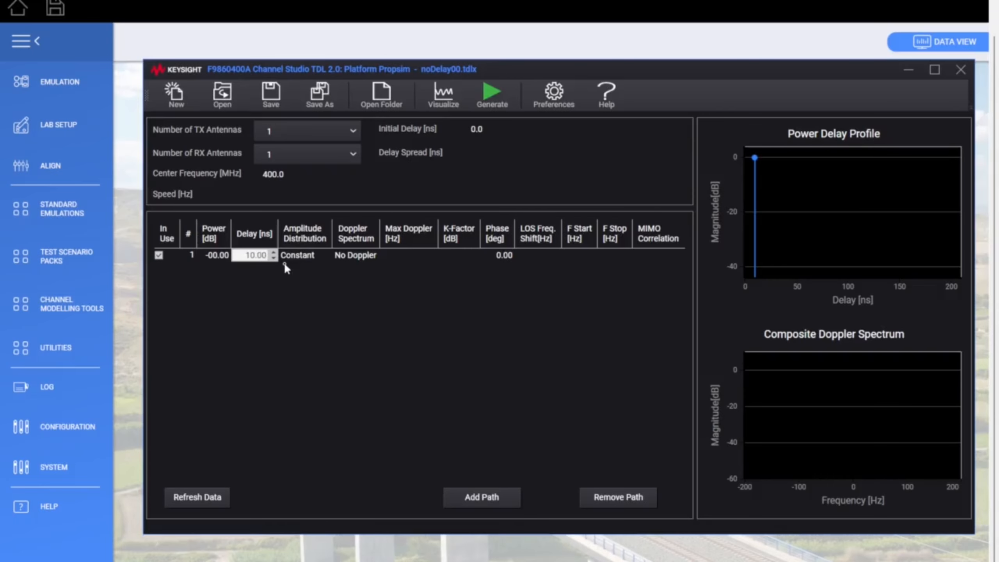
{"action": "left_click_drag", "start_coordinate": [251, 255], "coordinate": [224, 269]}
{"action": "key", "text": "Return"}
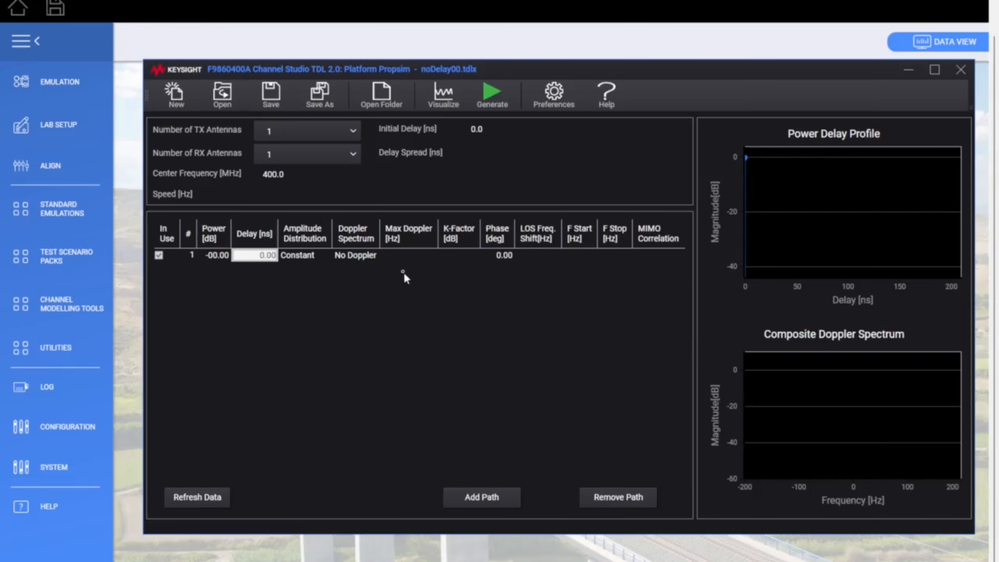
Check the Doppler spectrum and amplitude distribution options available for path 1 without changing the selections.
{"action": "left_click", "coordinate": [374, 261]}
{"action": "left_click", "coordinate": [324, 257]}
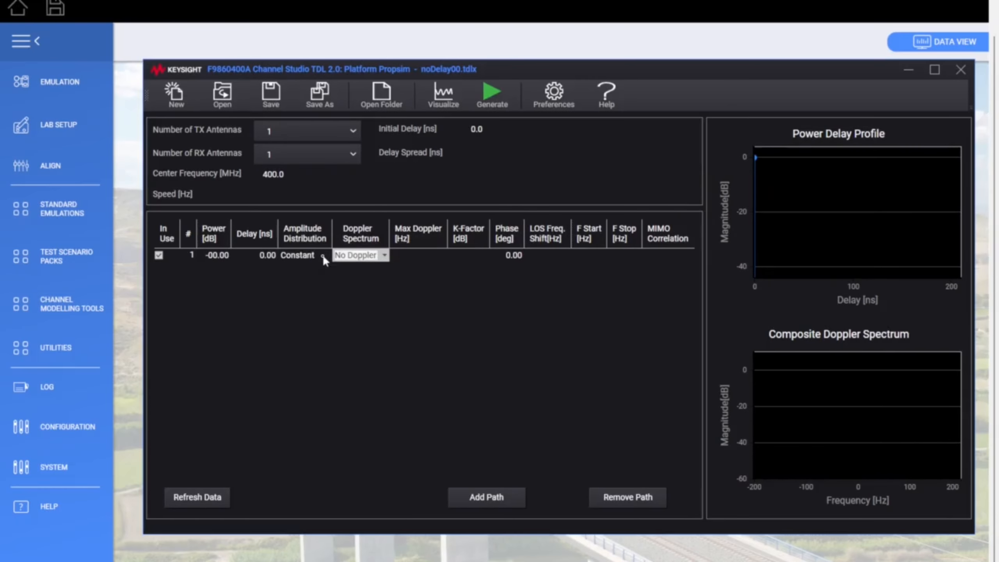
{"action": "left_click", "coordinate": [325, 258]}
{"action": "left_click", "coordinate": [373, 296]}
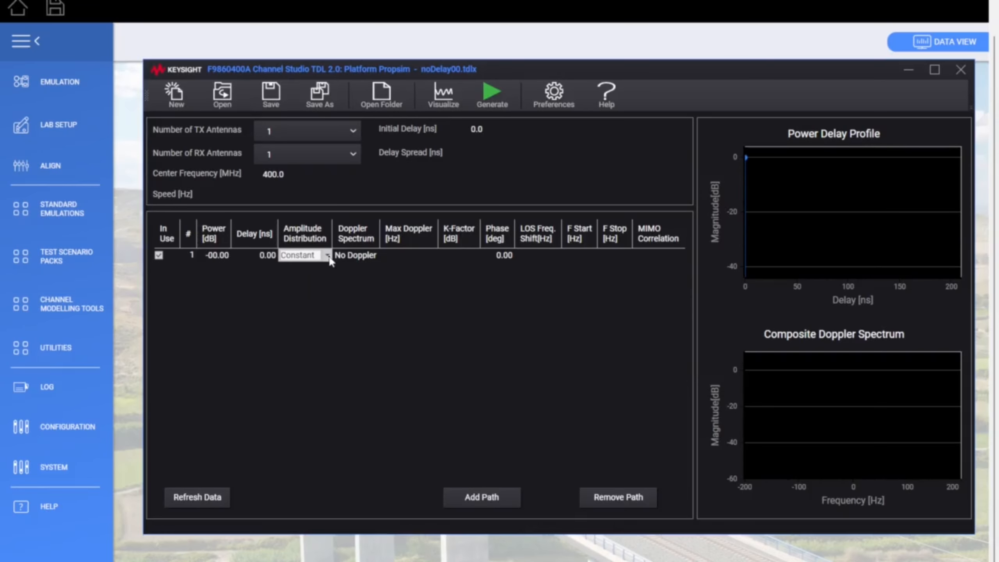
{"action": "left_click", "coordinate": [328, 257]}
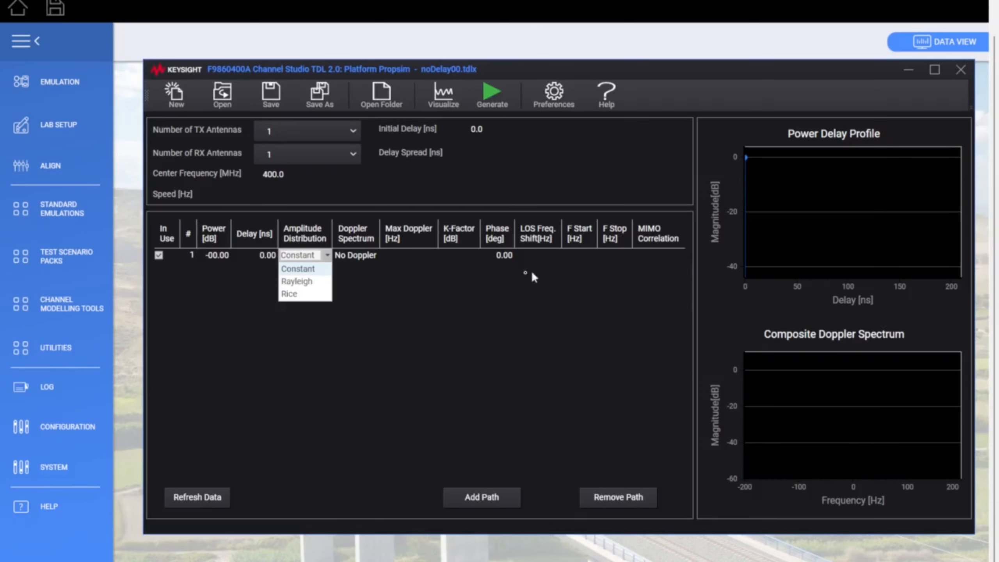
{"action": "left_click", "coordinate": [468, 328]}
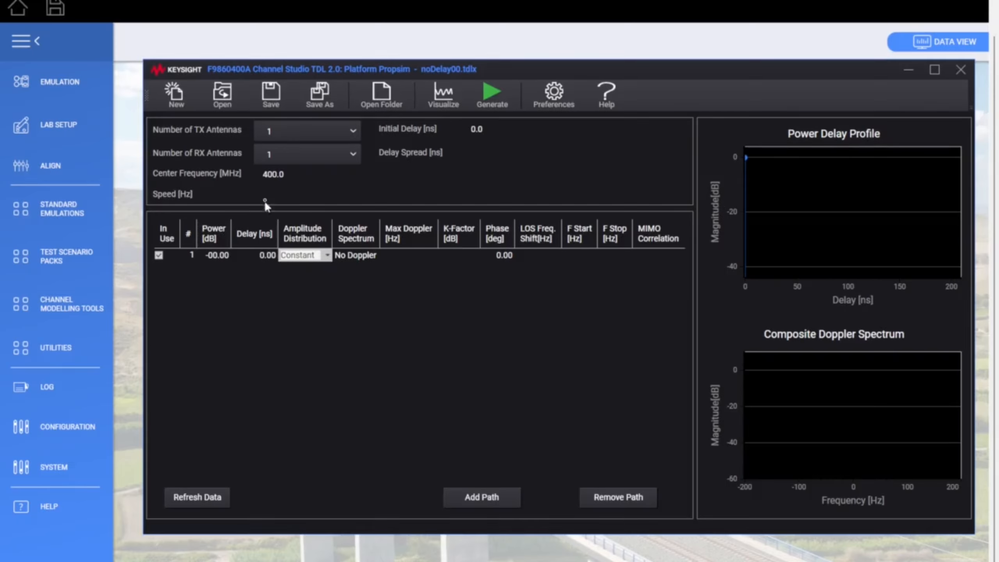
Set the center frequency of the channel model to 450.0 MHz and refresh the data.
{"action": "left_click", "coordinate": [277, 174]}
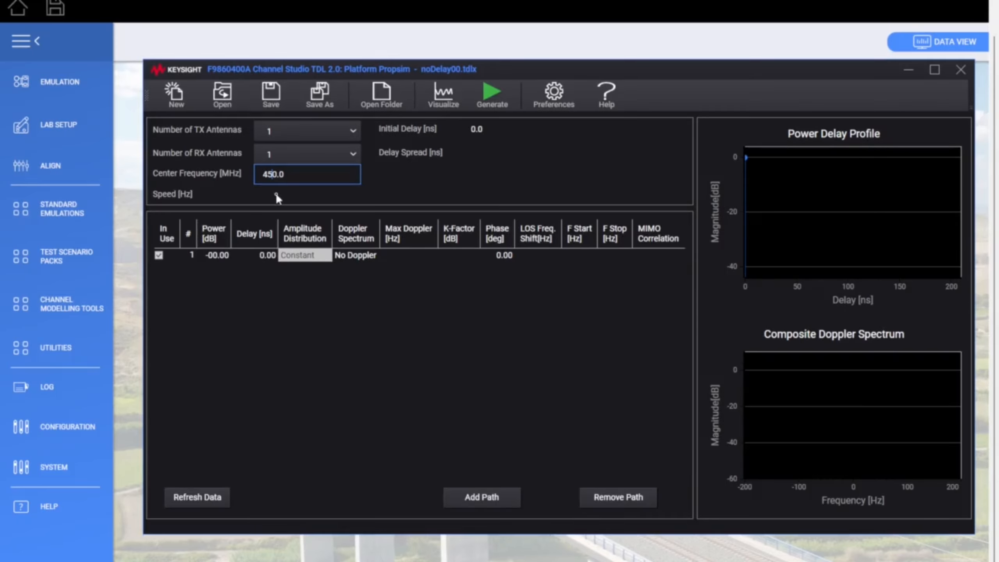
{"action": "left_click", "coordinate": [511, 291]}
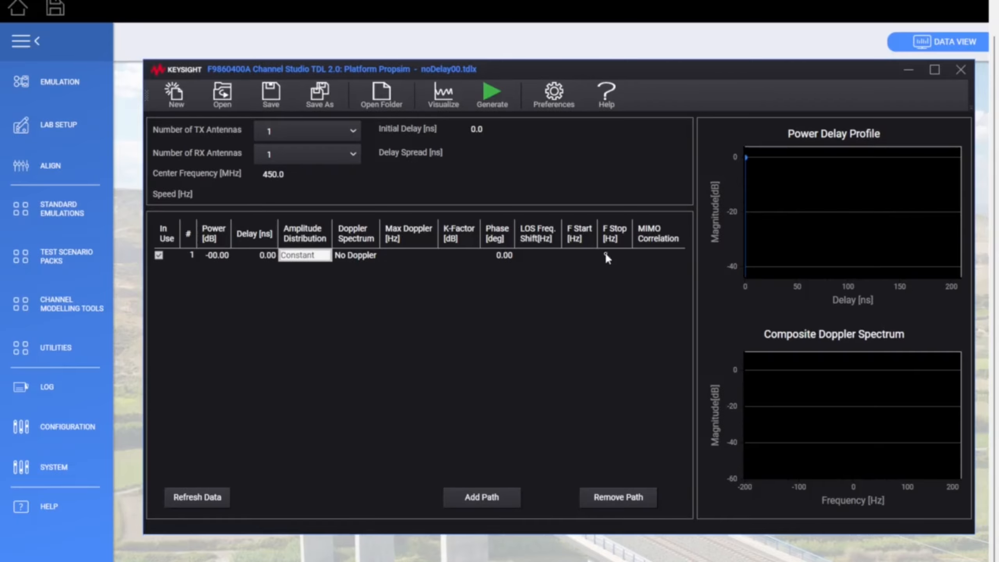
{"action": "left_click", "coordinate": [426, 259]}
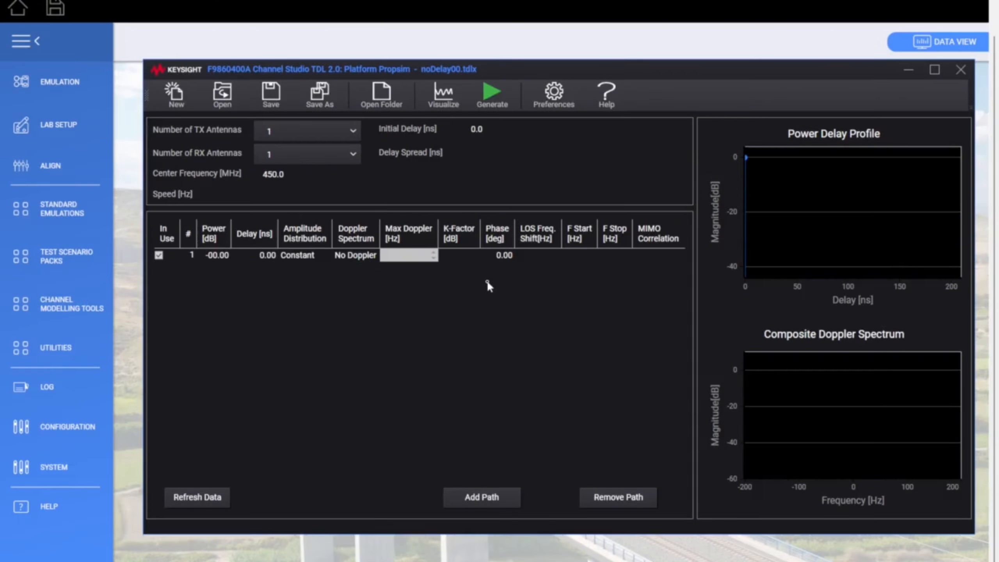
{"action": "left_click", "coordinate": [221, 494]}
{"action": "left_click", "coordinate": [294, 176]}
Visualize the composite Doppler spectrum and power delay profile, and generate the channel model.
{"action": "left_click", "coordinate": [446, 99]}
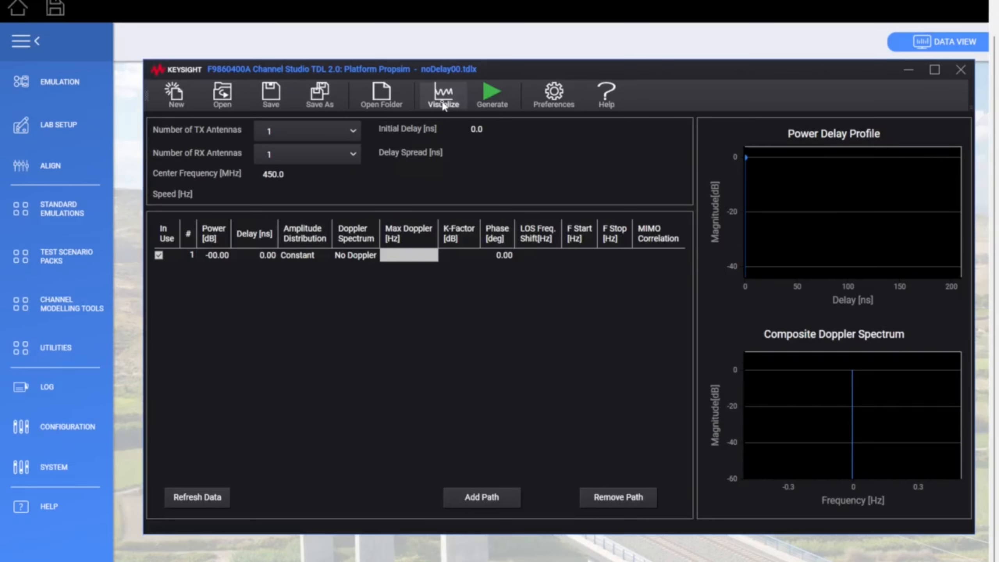
{"action": "mouse_move", "coordinate": [865, 433]}
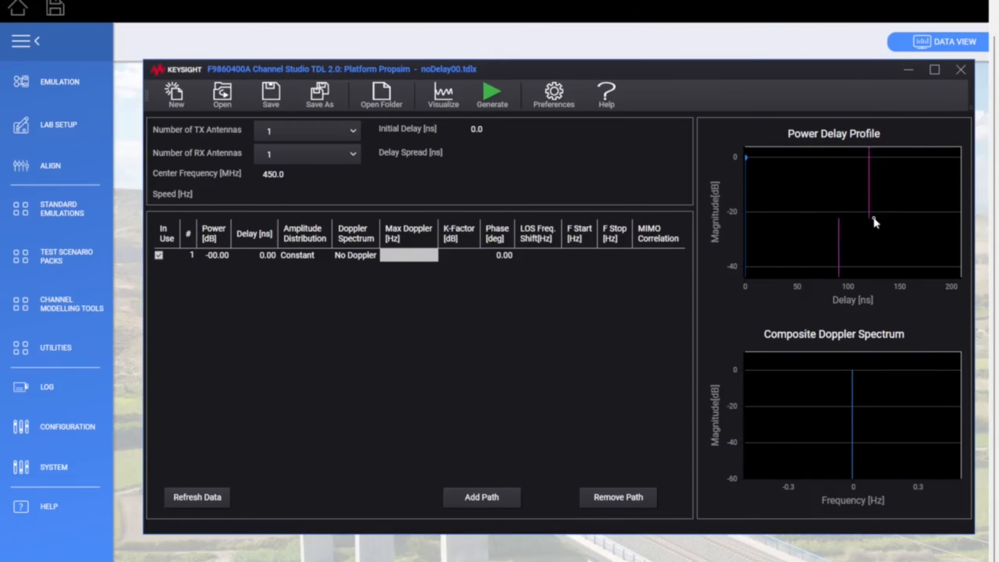
{"action": "left_click", "coordinate": [475, 93]}
Minimize Channel Studio TDL and start creating a new emulation in PROPSIM.
{"action": "left_click", "coordinate": [909, 70]}
{"action": "left_click", "coordinate": [572, 333]}
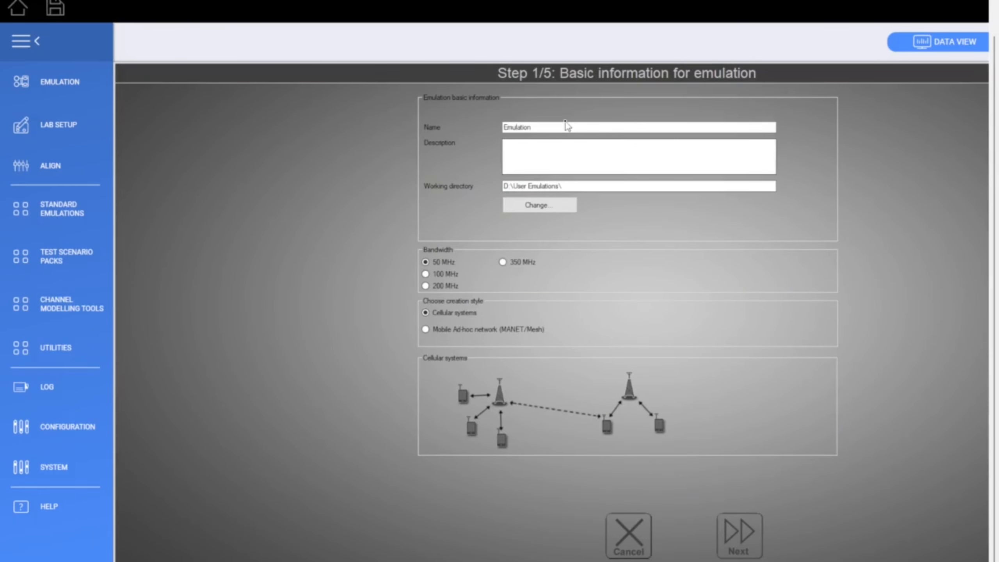
Name the emulation noDelayTap220925 and enter the description "no delay check".
{"action": "left_click_drag", "start_coordinate": [569, 127], "coordinate": [498, 131]}
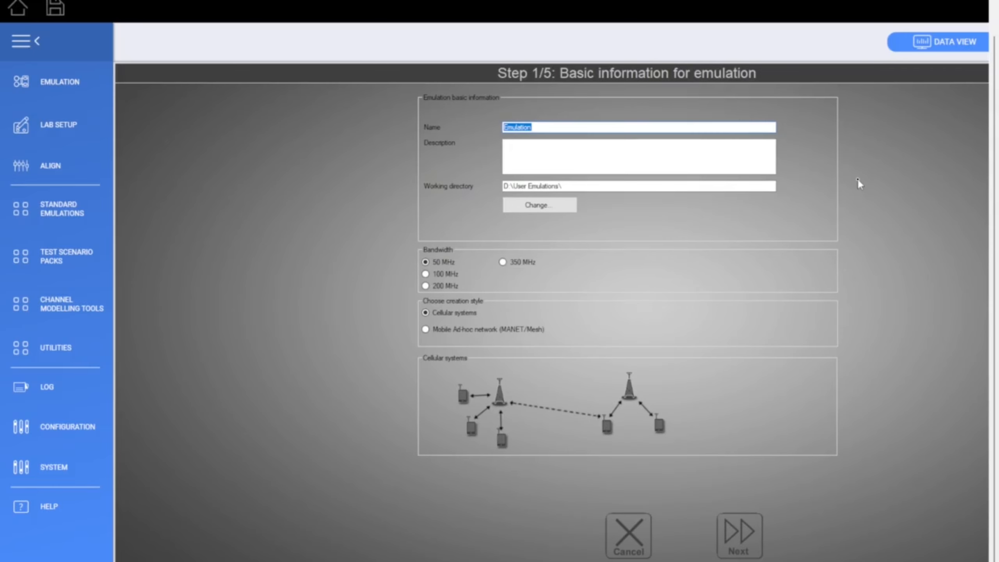
{"action": "type", "text": "noDelayTap220925"}
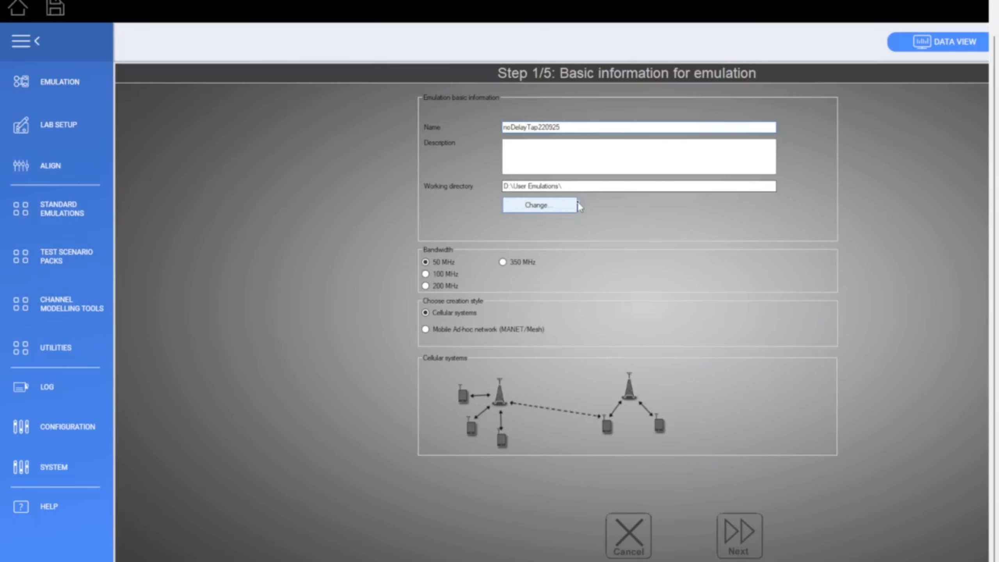
{"action": "left_click", "coordinate": [583, 159]}
{"action": "type", "text": "no delay check"}
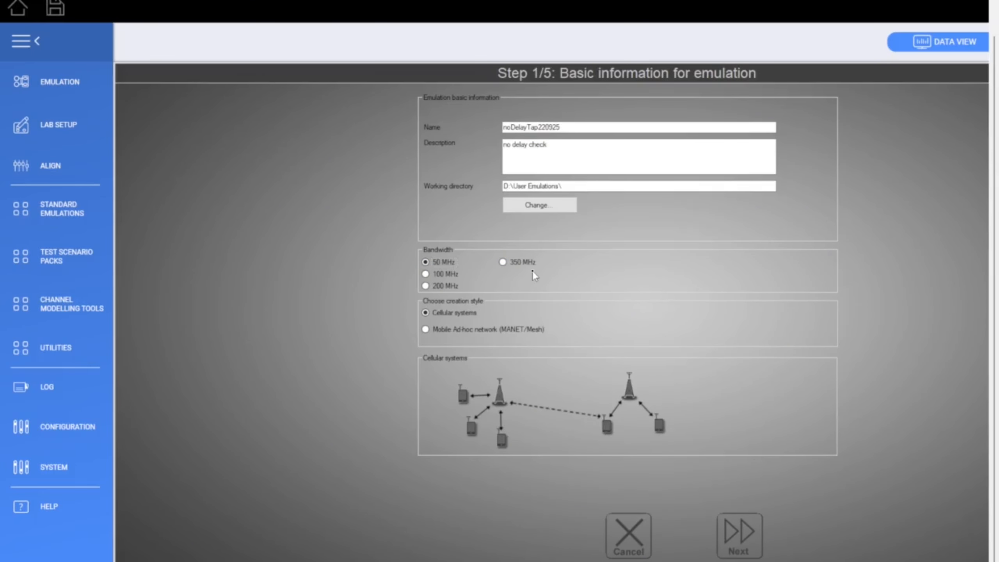
Choose the Mobile Ad-hoc network (MANET/Mesh) creation style with the Custom Manet type and proceed to the device and link information.
{"action": "left_click", "coordinate": [437, 332]}
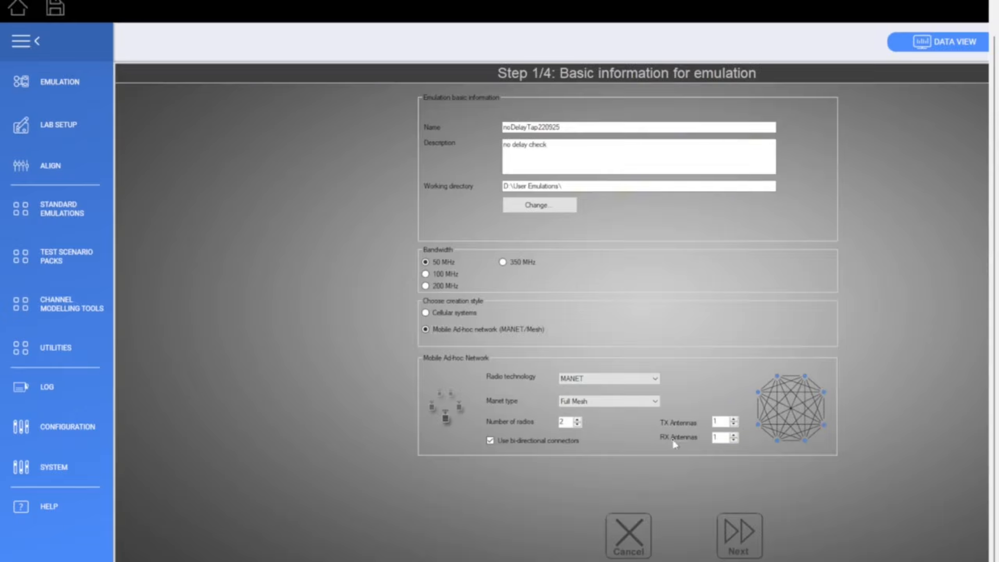
{"action": "left_click", "coordinate": [608, 401]}
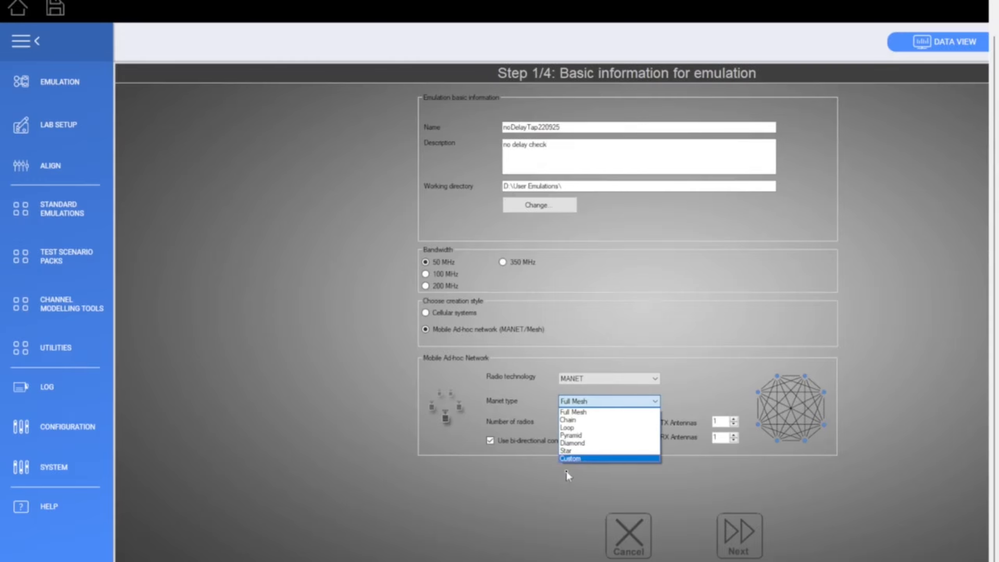
{"action": "left_click", "coordinate": [595, 459]}
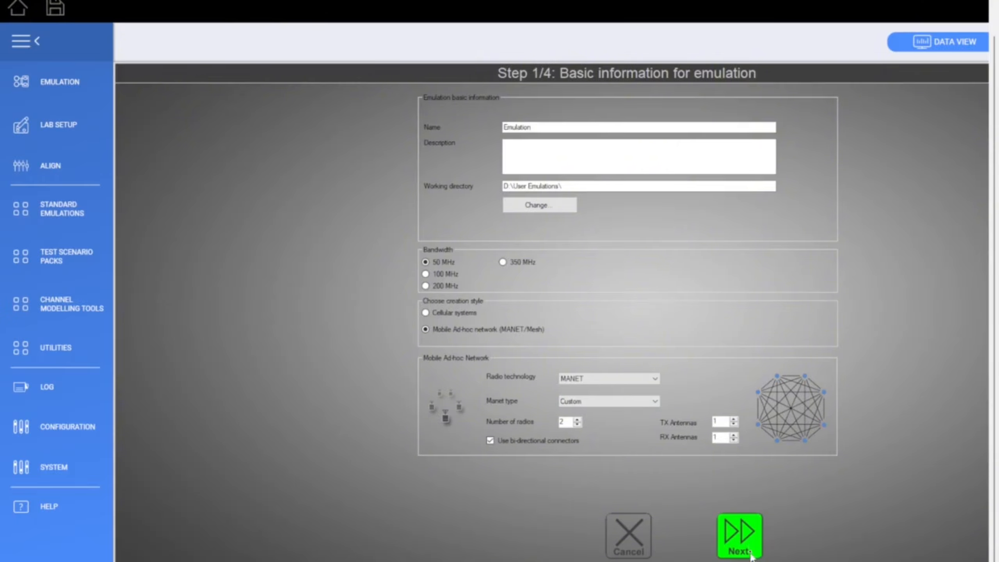
{"action": "left_click", "coordinate": [740, 534]}
Assign noDelay00_1x1_1_1.cir from D:\TDL Example as the channel model for the Radio 1 to Radio 2 link.
{"action": "left_click", "coordinate": [290, 220]}
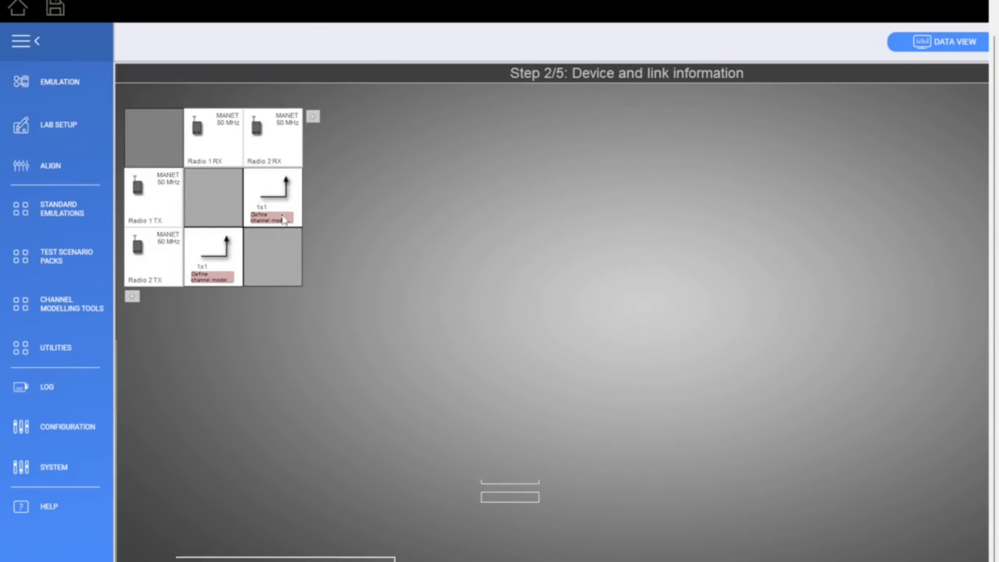
{"action": "left_click", "coordinate": [733, 376]}
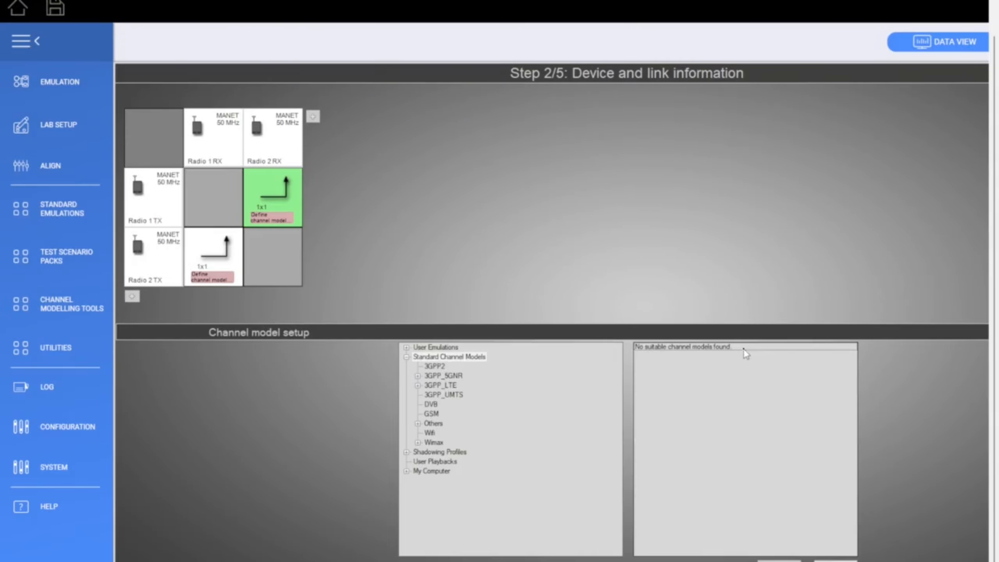
{"action": "double_click", "coordinate": [441, 473]}
{"action": "double_click", "coordinate": [429, 491]}
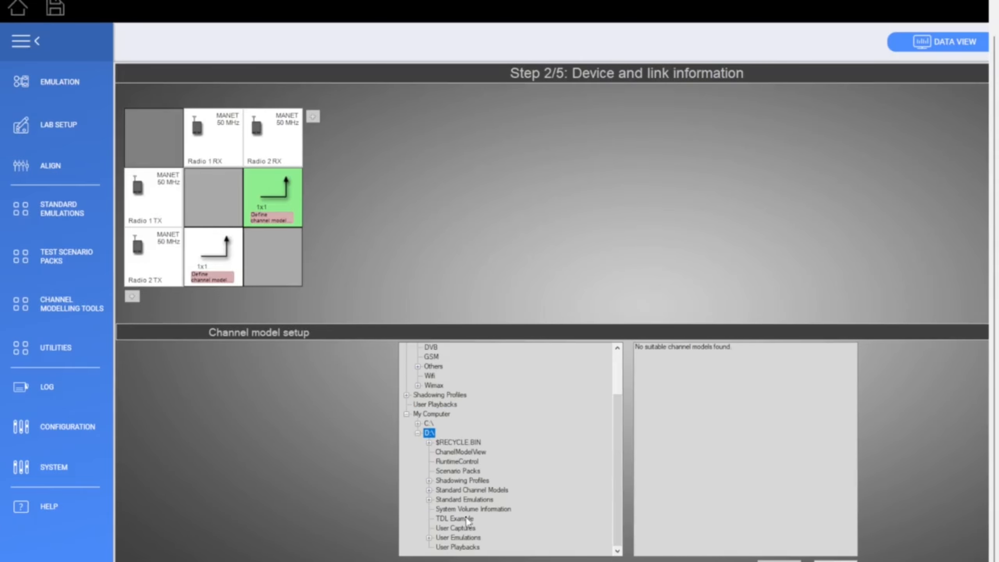
{"action": "left_click", "coordinate": [456, 519]}
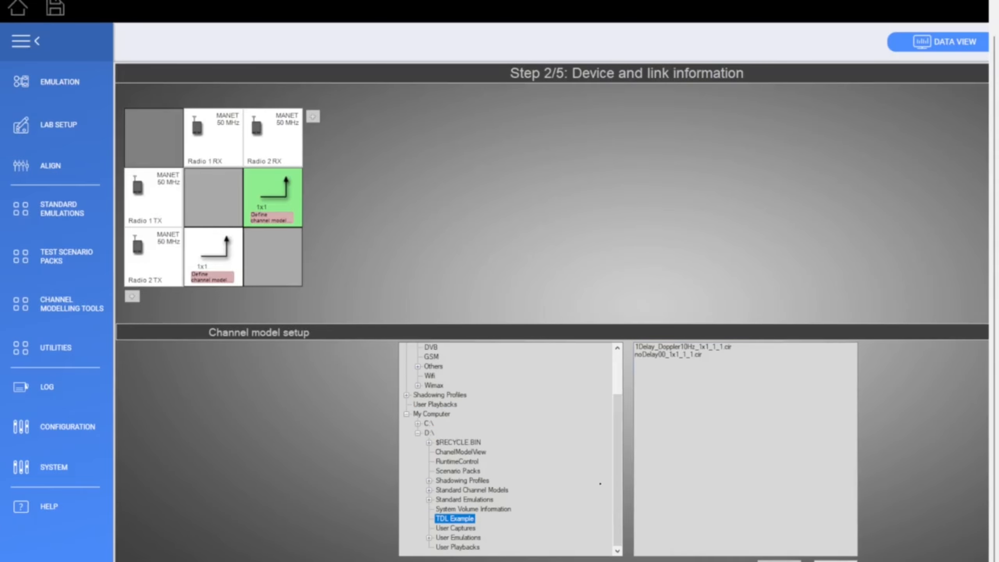
{"action": "left_click", "coordinate": [686, 356]}
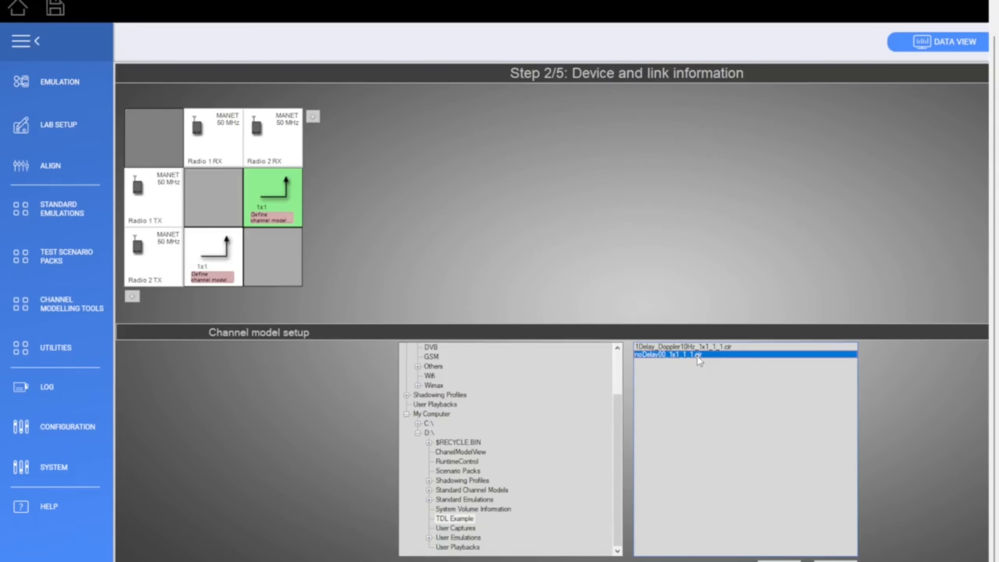
{"action": "left_click", "coordinate": [779, 560]}
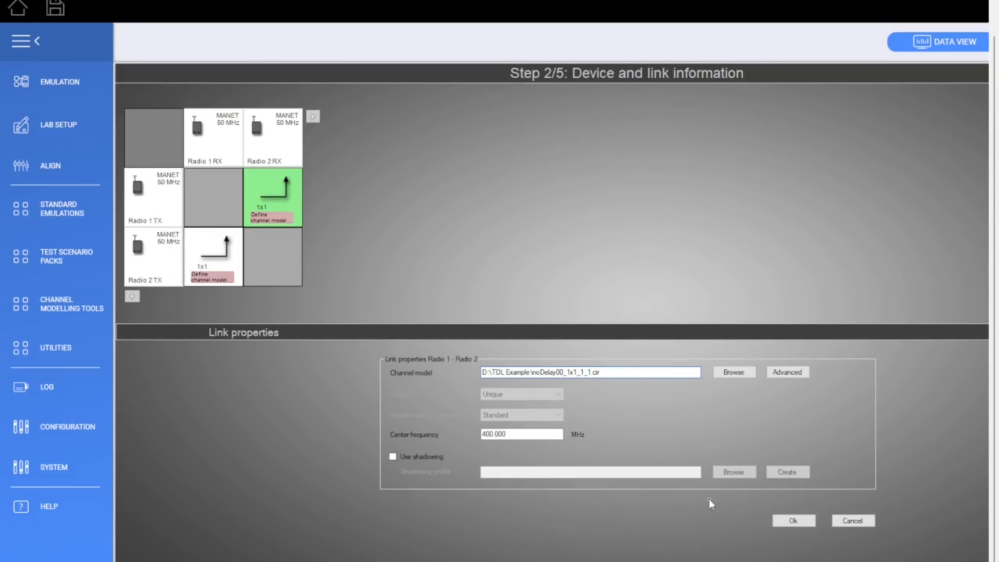
Set the center frequency of the Radio 1 to Radio 2 link to 450 MHz.
{"action": "left_click", "coordinate": [489, 435]}
{"action": "key", "text": "BackSpace"}
{"action": "type", "text": "5"}
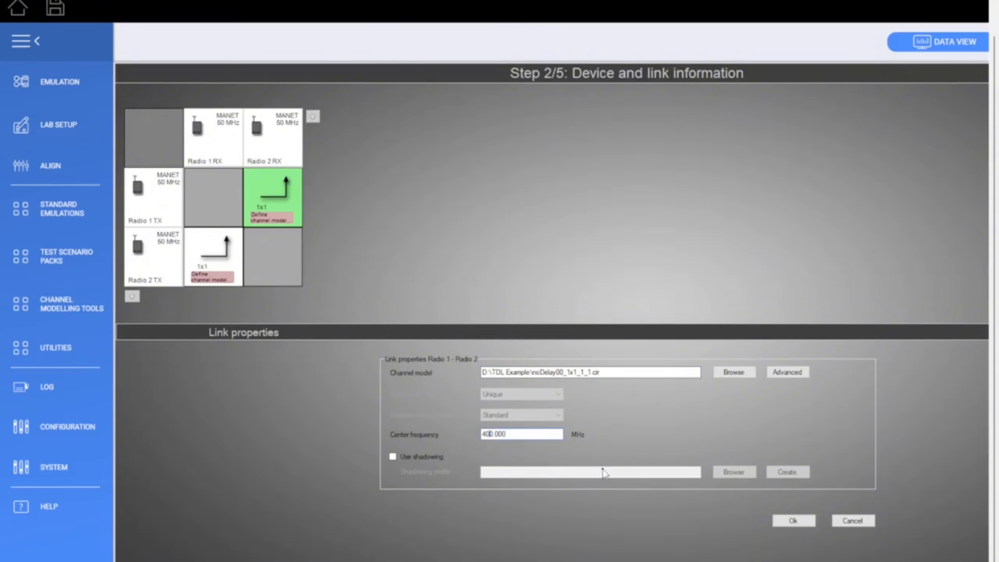
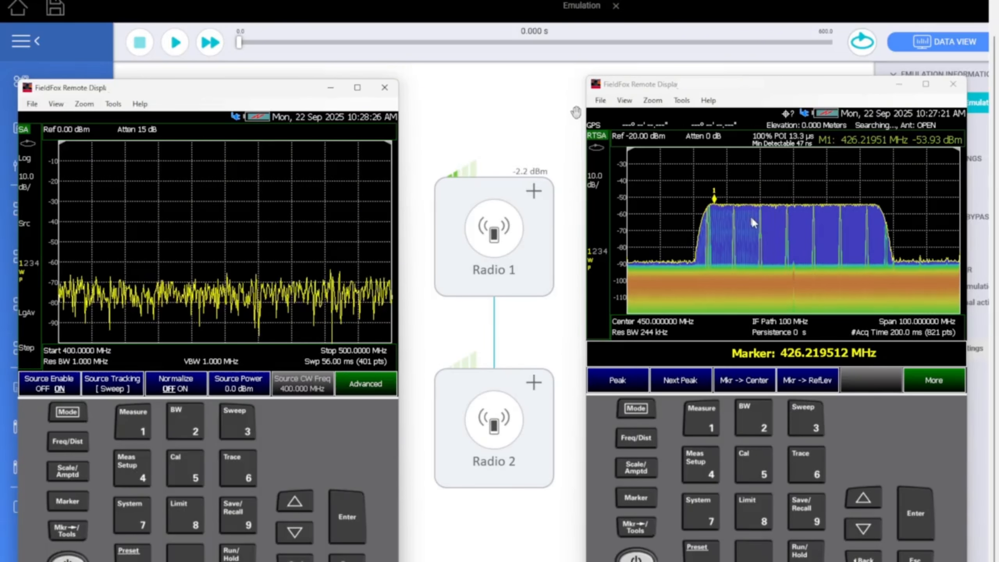
Toggle Source Enable on the FieldFox remote display set to 400–500 MHz and open the running emulation's data views.
{"action": "left_click", "coordinate": [61, 388]}
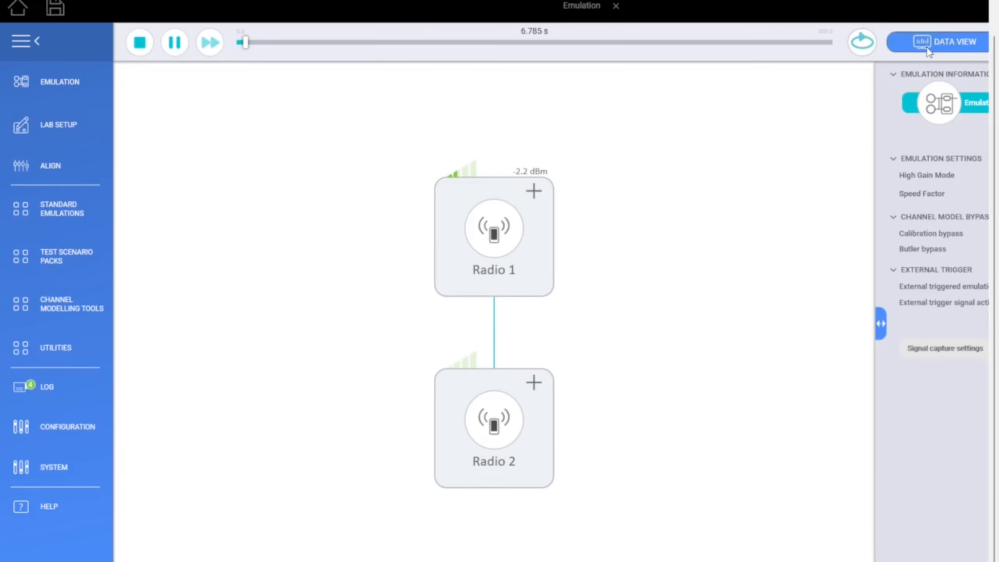
{"action": "left_click", "coordinate": [927, 47]}
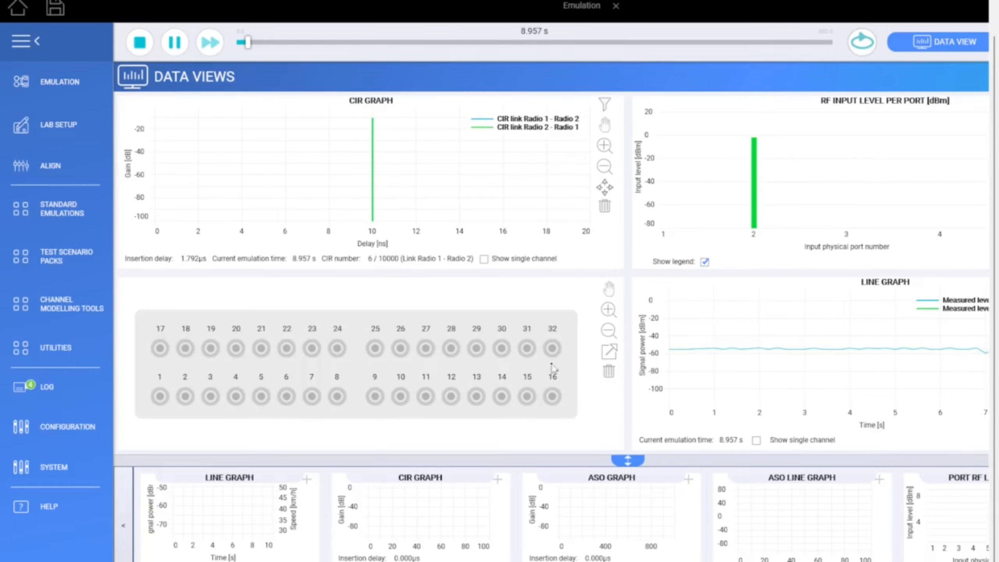
Collapse the graph library, examine the CIR graph in the single-graph layout, and return to the four-graph layout.
{"action": "left_click", "coordinate": [628, 459]}
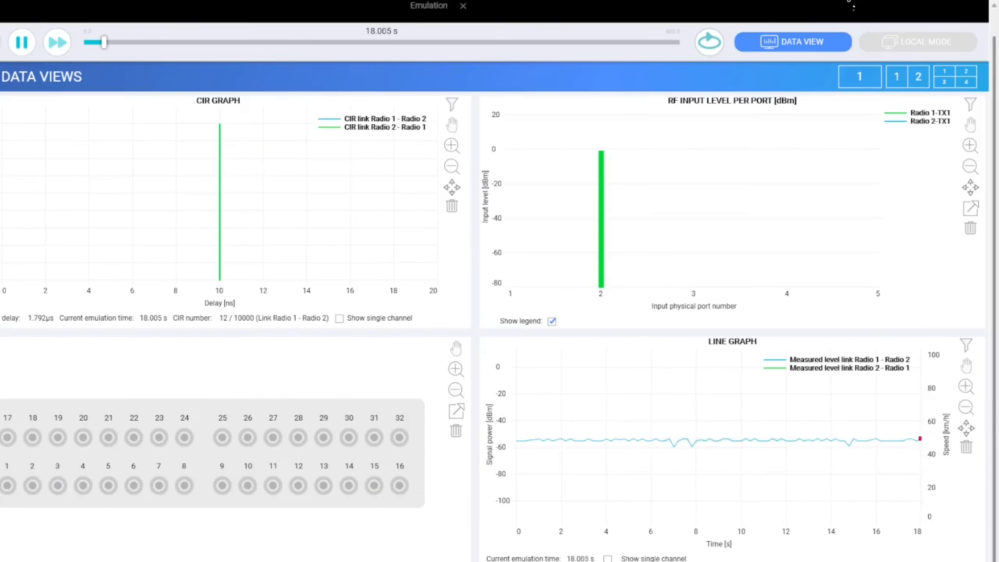
{"action": "left_click", "coordinate": [857, 81]}
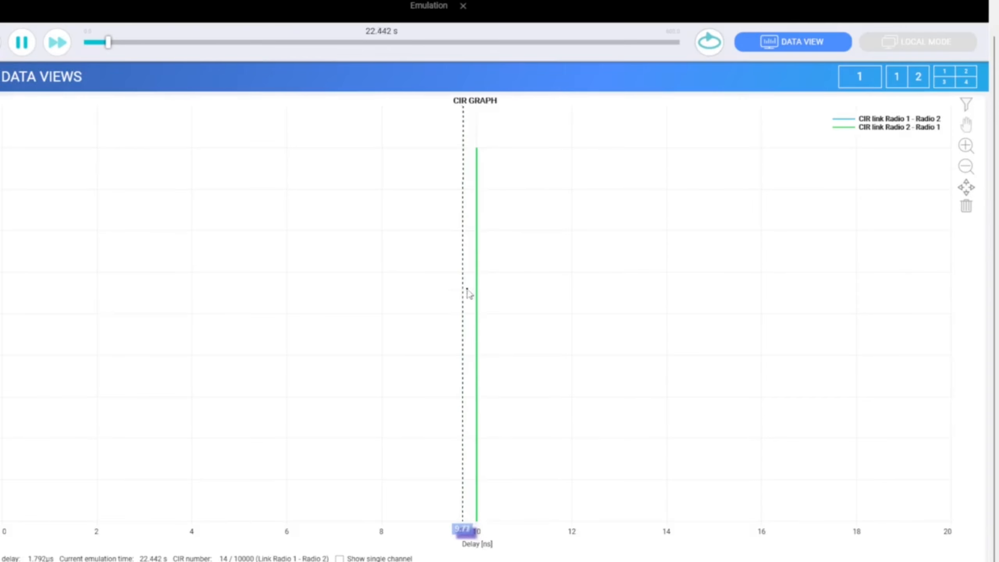
{"action": "left_click", "coordinate": [955, 76]}
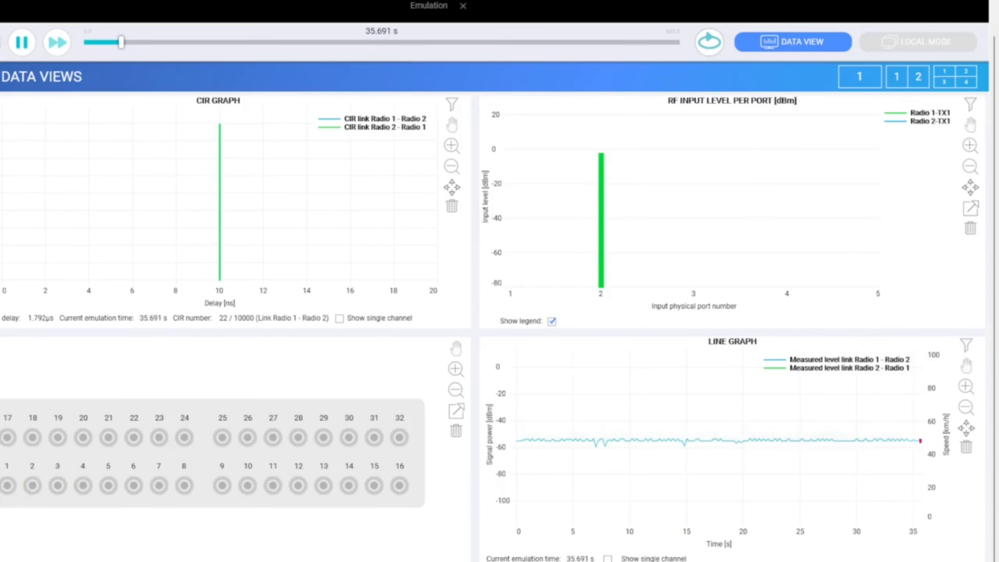
Expand the graph library and replace the RF input level graph with the Port RF Level Graph.
{"action": "left_click", "coordinate": [476, 561]}
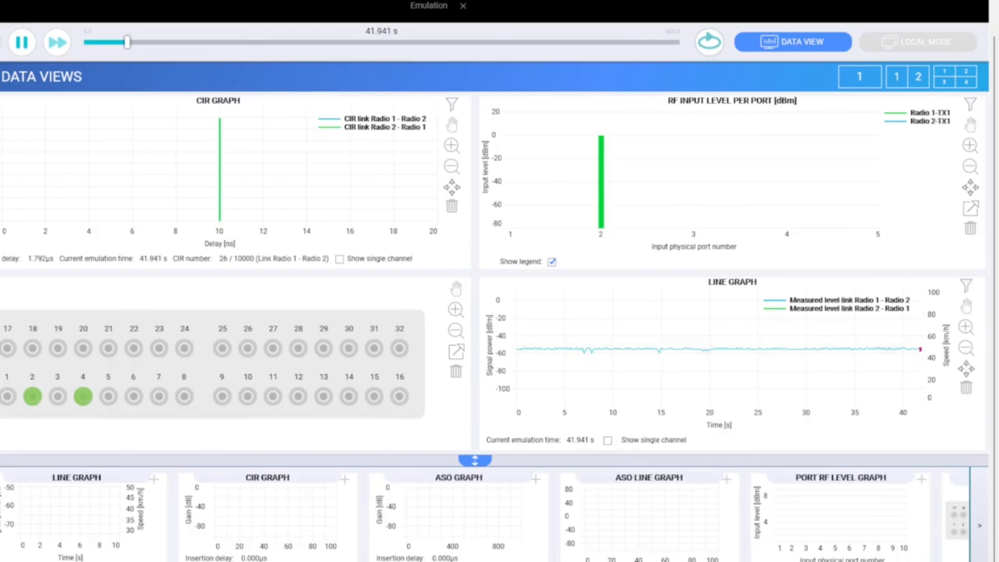
{"action": "scroll", "coordinate": [435, 517], "scroll_direction": "right", "scroll_amount": 3}
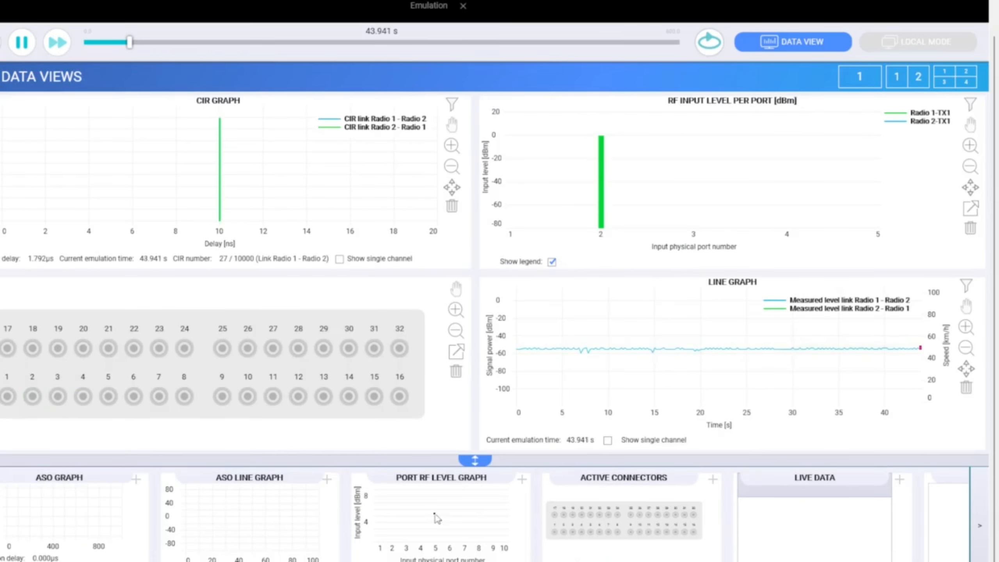
{"action": "left_click", "coordinate": [971, 227]}
{"action": "left_click_drag", "start_coordinate": [430, 509], "coordinate": [653, 217]}
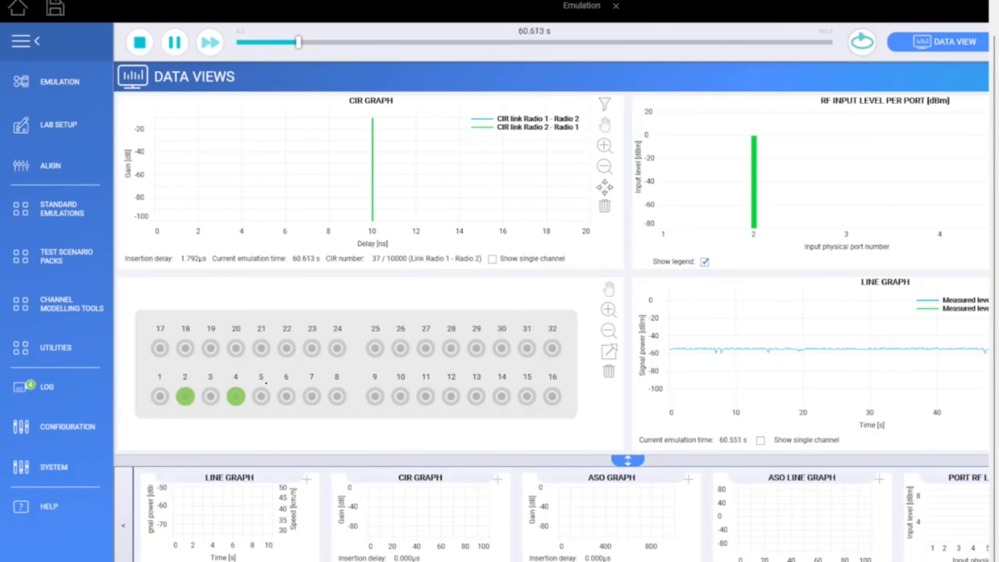
Browse the available graphs in the library and examine the peak of the CIR graph.
{"action": "left_click_drag", "start_coordinate": [630, 561], "coordinate": [947, 556]}
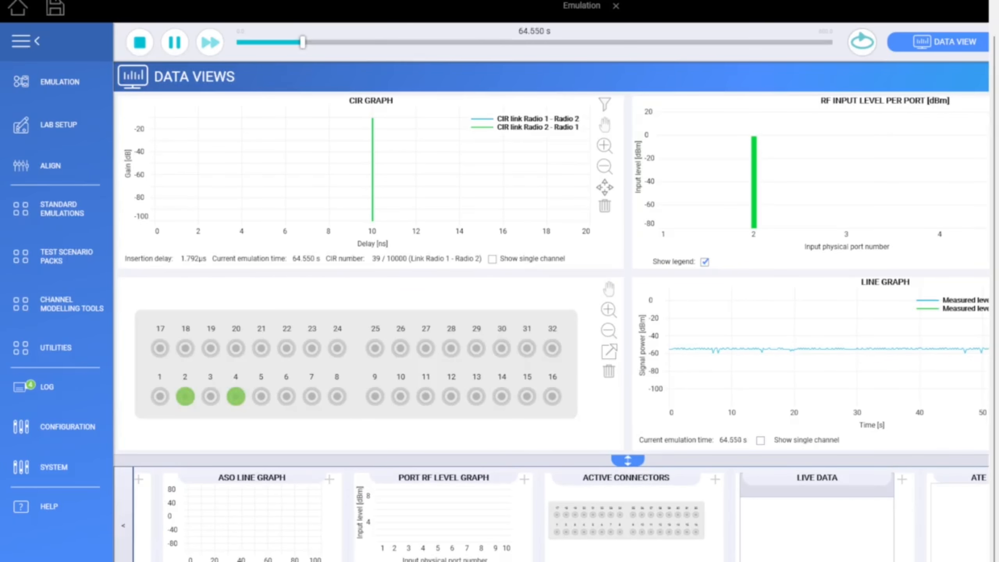
{"action": "left_click_drag", "start_coordinate": [620, 560], "coordinate": [310, 502]}
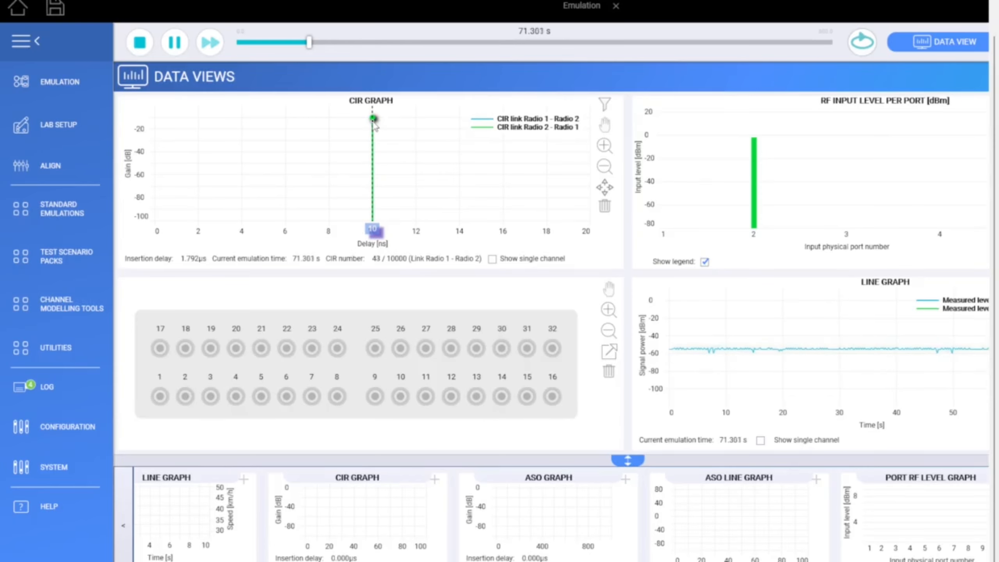
{"action": "mouse_move", "coordinate": [373, 123]}
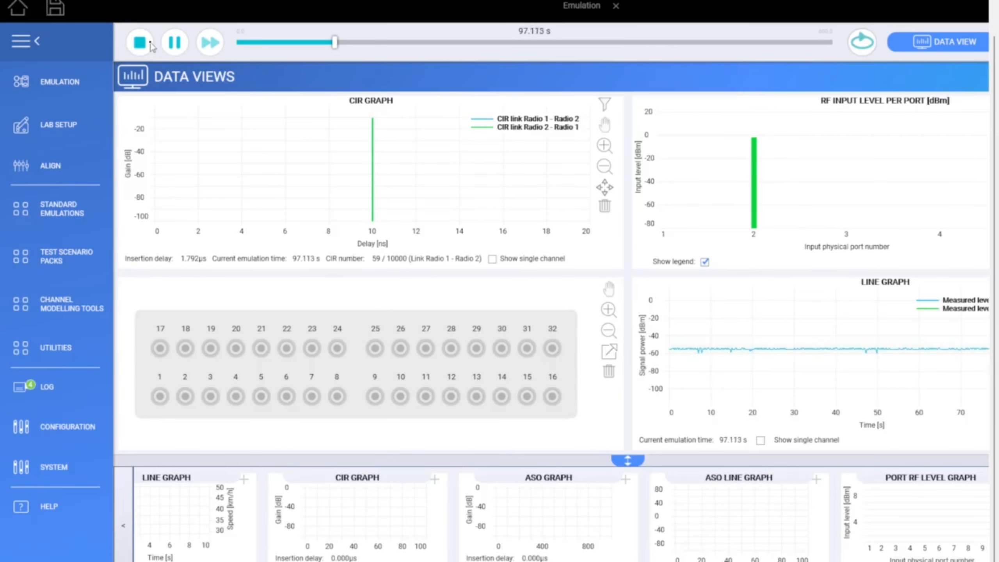
Stop the running emulation and, in Channel Studio TDL, set path 1 to -10 dB power, Rayleigh distribution and Jakes Doppler spectrum.
{"action": "left_click", "coordinate": [150, 43]}
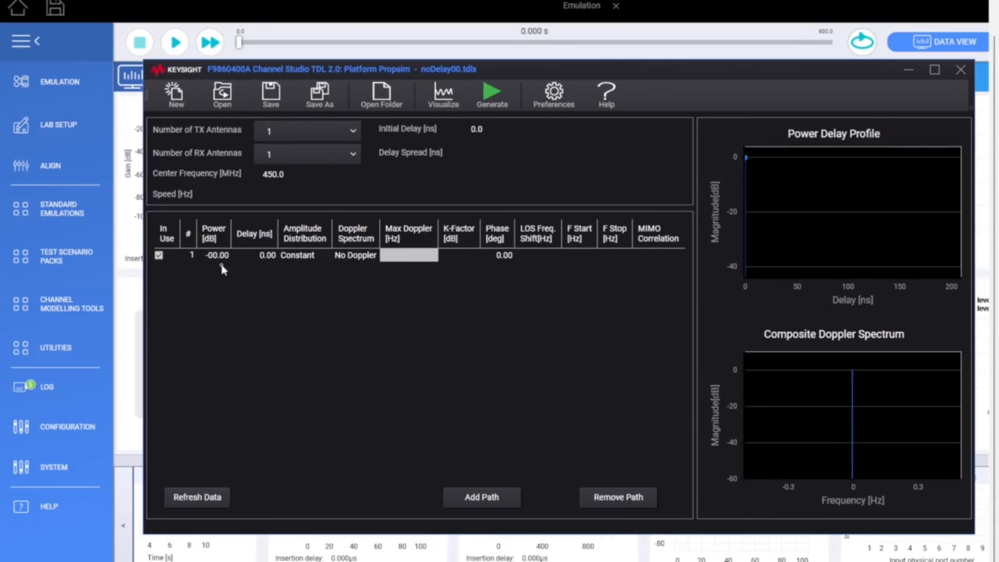
{"action": "double_click", "coordinate": [218, 255]}
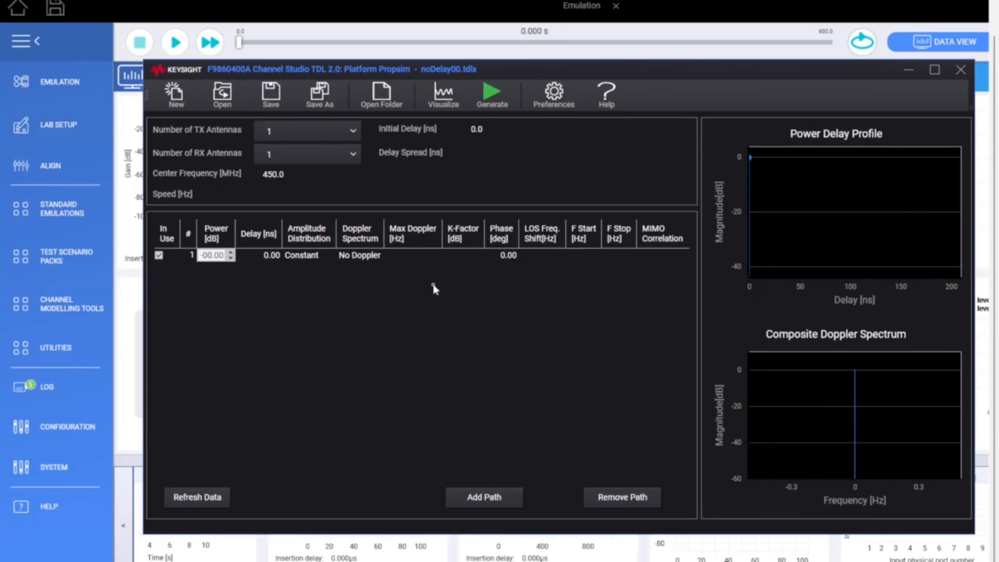
{"action": "key", "text": "Return"}
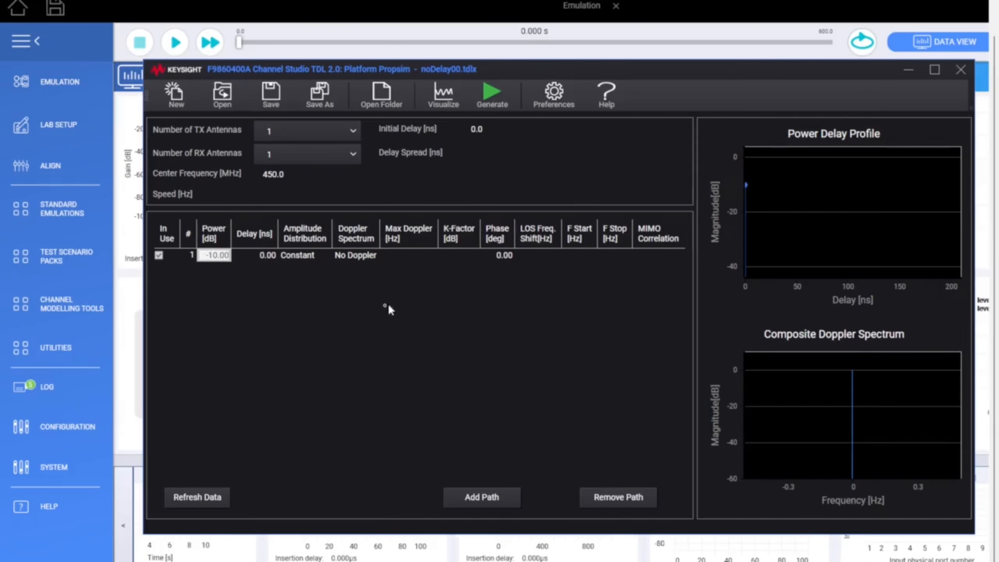
{"action": "left_click", "coordinate": [304, 264]}
{"action": "left_click", "coordinate": [307, 281]}
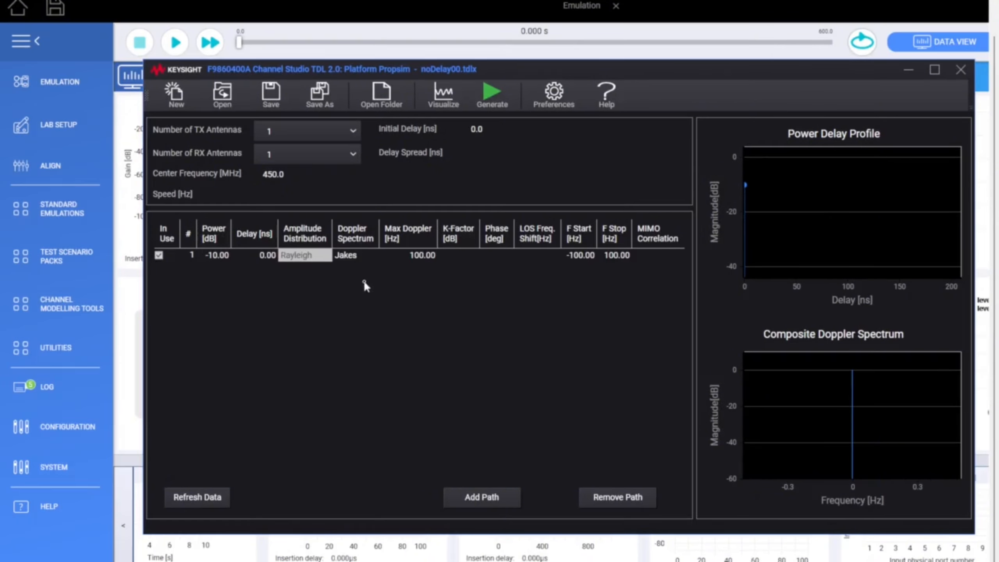
{"action": "left_click", "coordinate": [368, 260]}
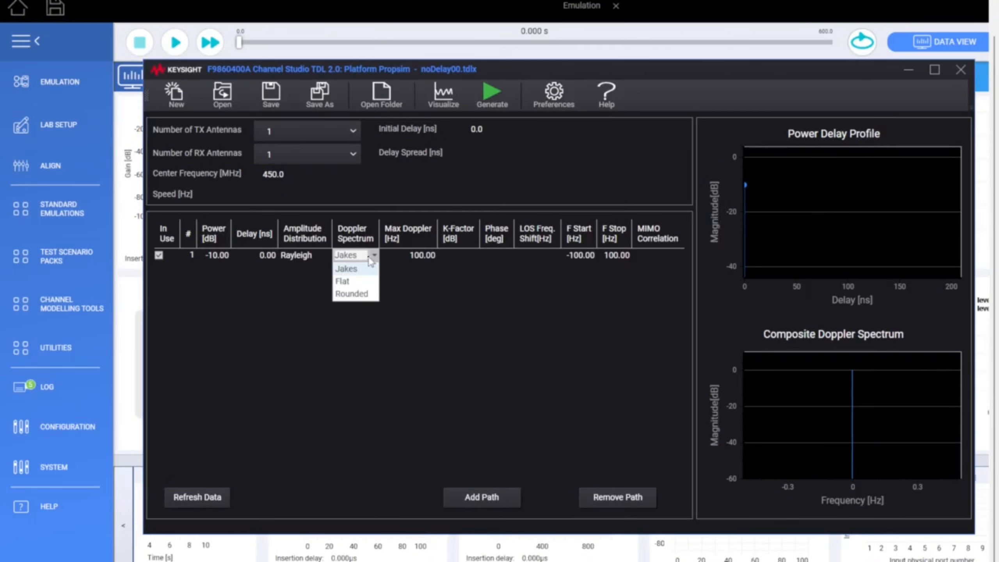
{"action": "left_click", "coordinate": [355, 275]}
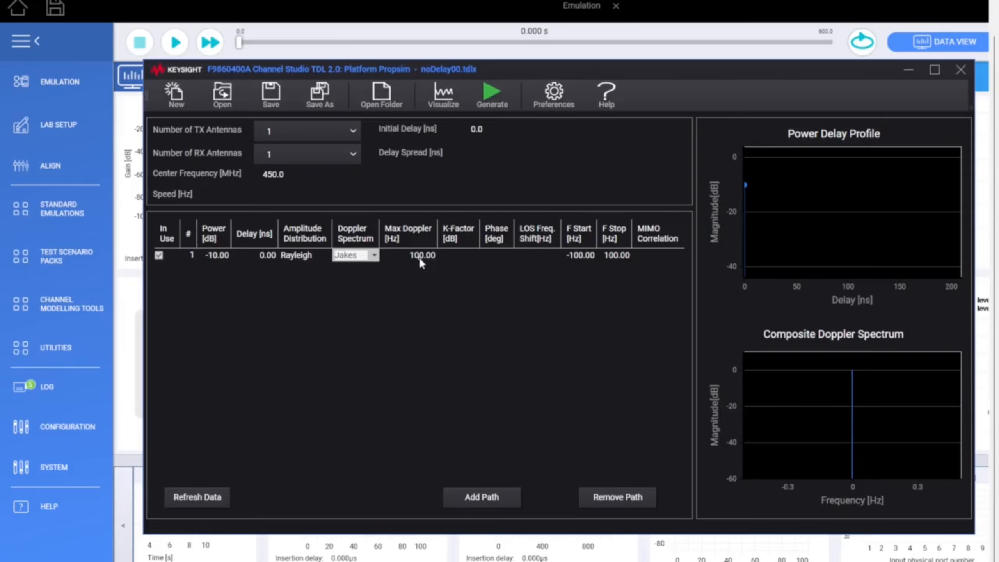
Set the Doppler frequency range of path 1 to an F Start of -10 Hz and an F Stop of 10 Hz.
{"action": "left_click", "coordinate": [421, 261]}
{"action": "left_click", "coordinate": [580, 256]}
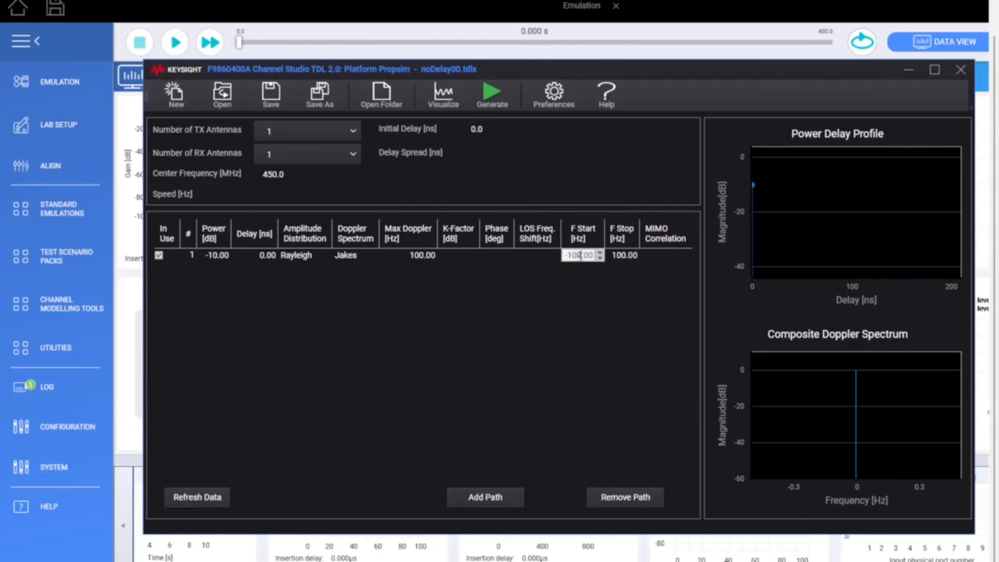
{"action": "key", "text": "BackSpace"}
{"action": "left_click", "coordinate": [616, 257]}
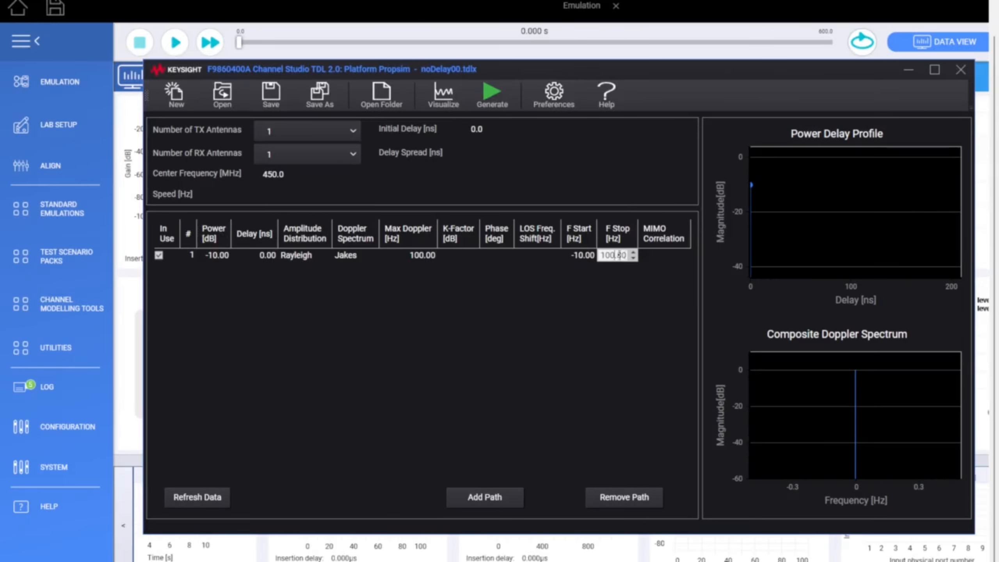
{"action": "key", "text": "BackSpace"}
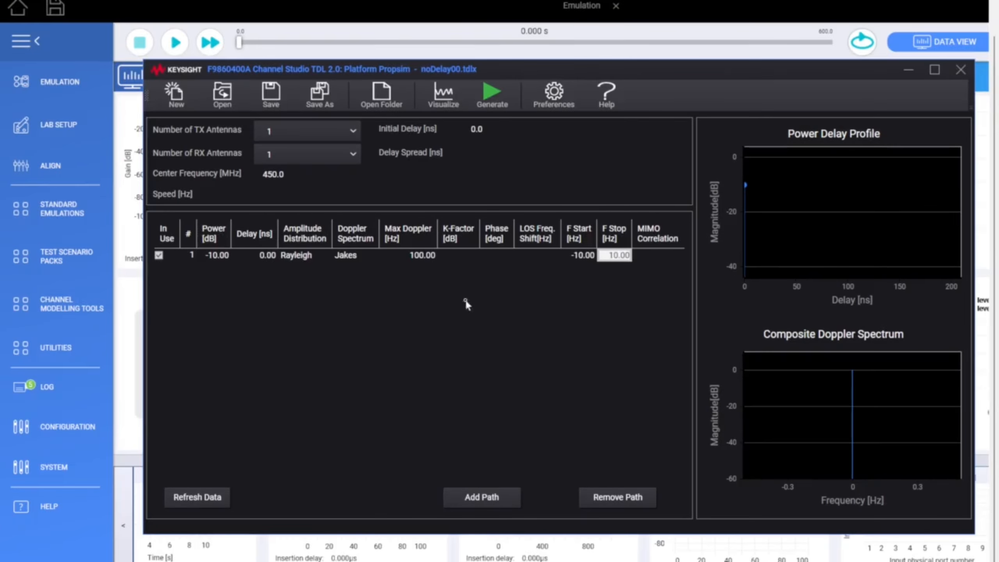
Add a second path to the channel model and set its delay to 10 ns.
{"action": "left_click", "coordinate": [489, 499]}
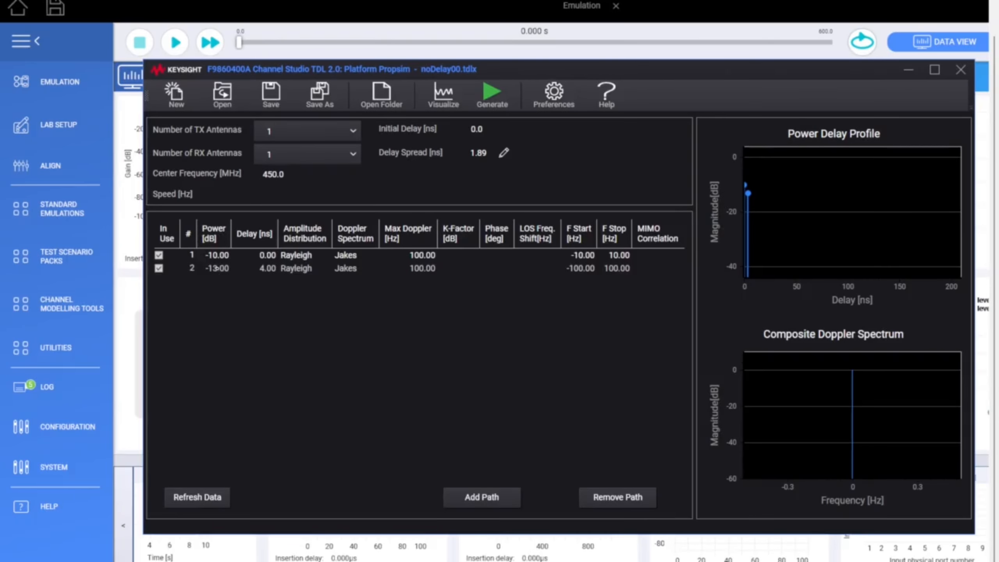
{"action": "left_click", "coordinate": [216, 268]}
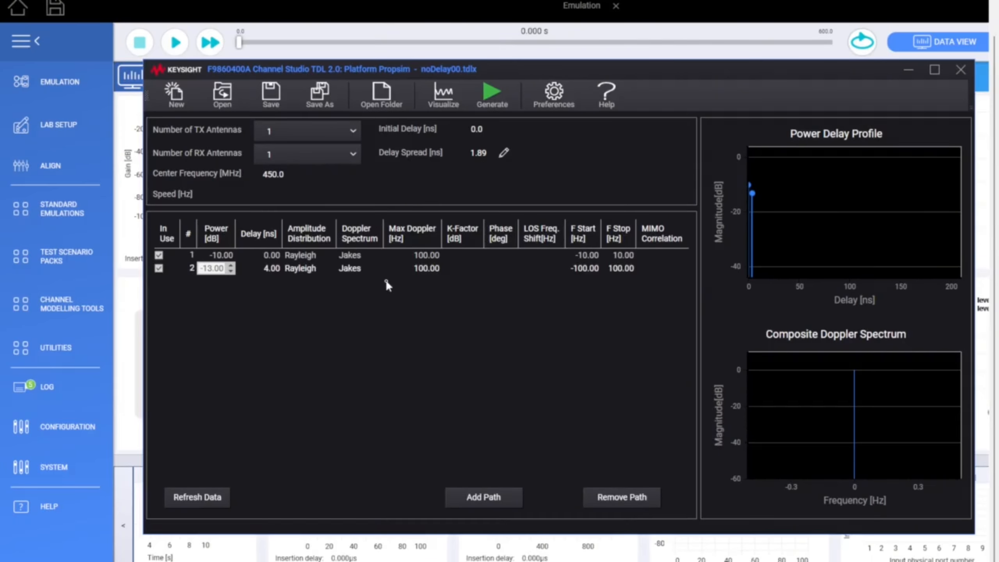
{"action": "key", "text": "Tab"}
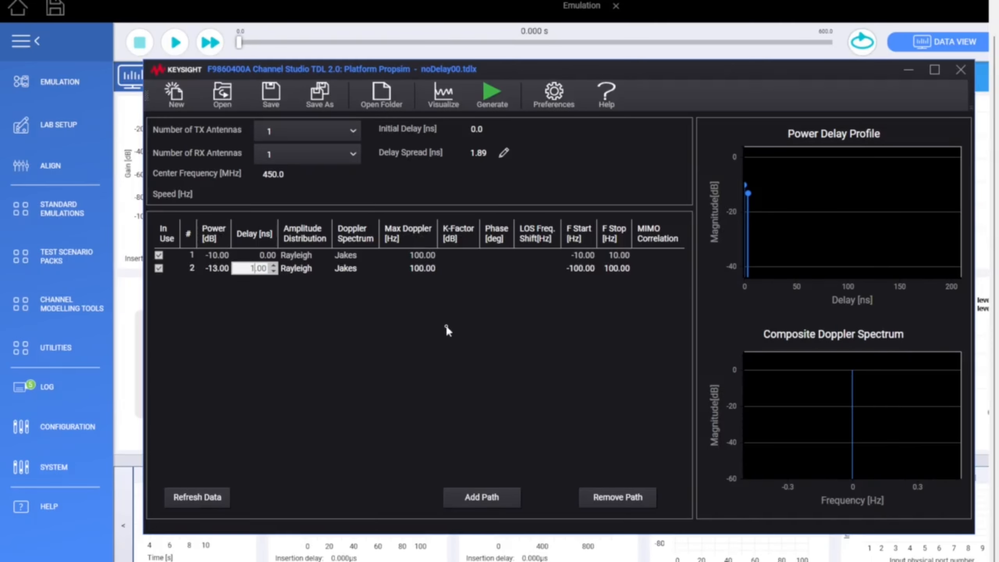
{"action": "type", "text": "0"}
{"action": "key", "text": "Return"}
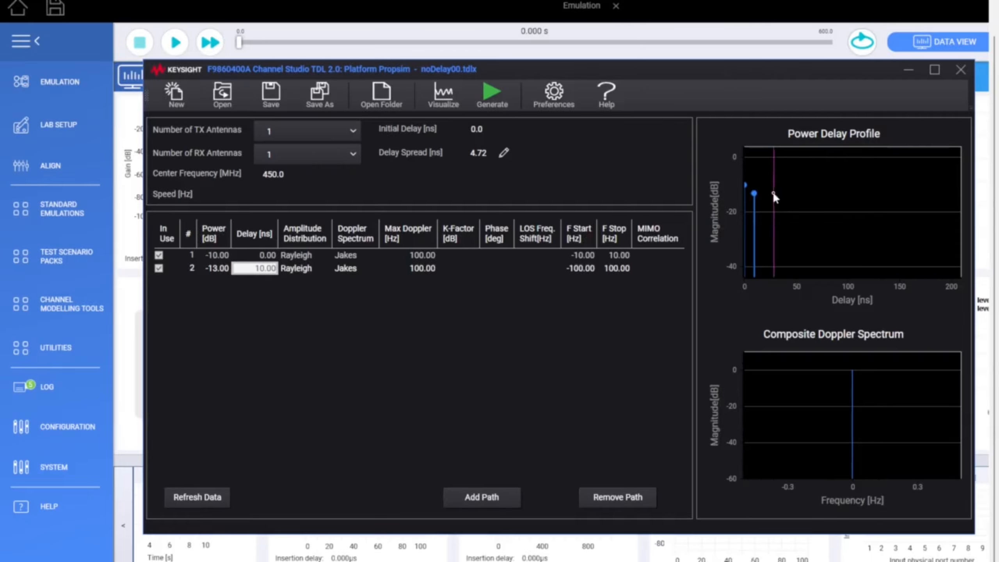
Add a third path with a delay of 50 ns and a power of -20 dB.
{"action": "left_click", "coordinate": [490, 507]}
{"action": "double_click", "coordinate": [250, 282]}
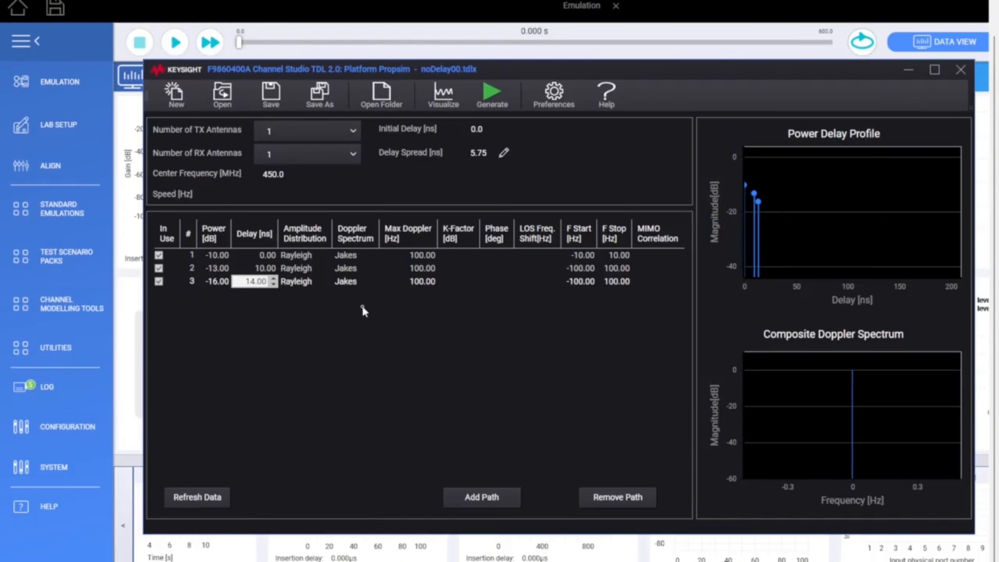
{"action": "type", "text": "50"}
{"action": "key", "text": "Return"}
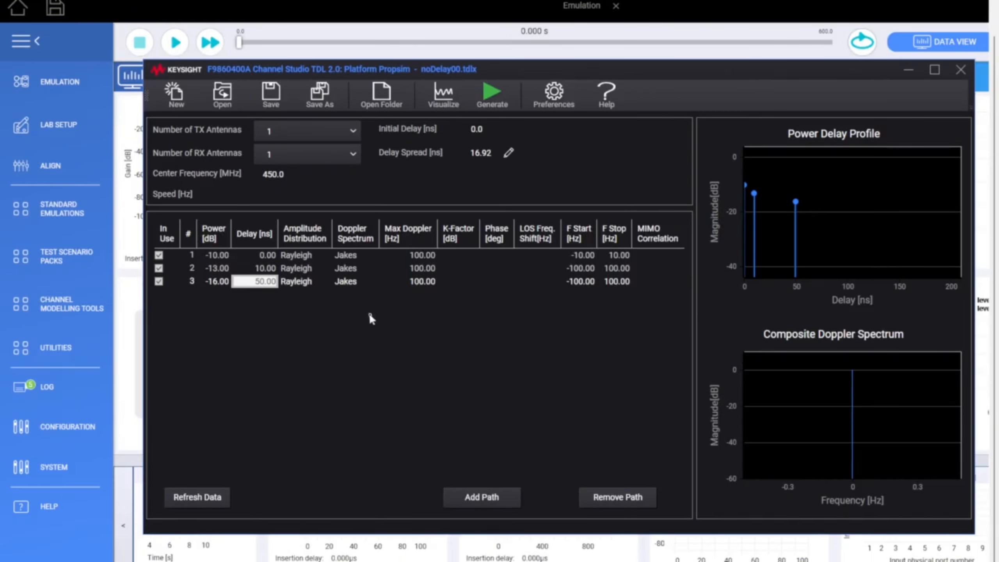
{"action": "double_click", "coordinate": [219, 281]}
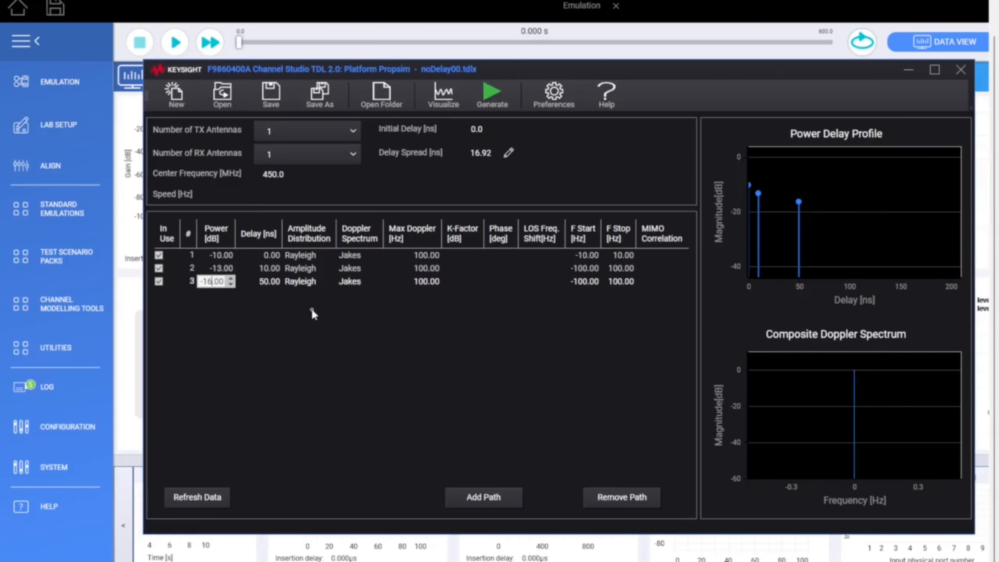
{"action": "key", "text": "BackSpace"}
{"action": "type", "text": "20"}
{"action": "left_click", "coordinate": [348, 355]}
Visualize the composite Doppler spectrum of the three-path channel model.
{"action": "left_click", "coordinate": [594, 280]}
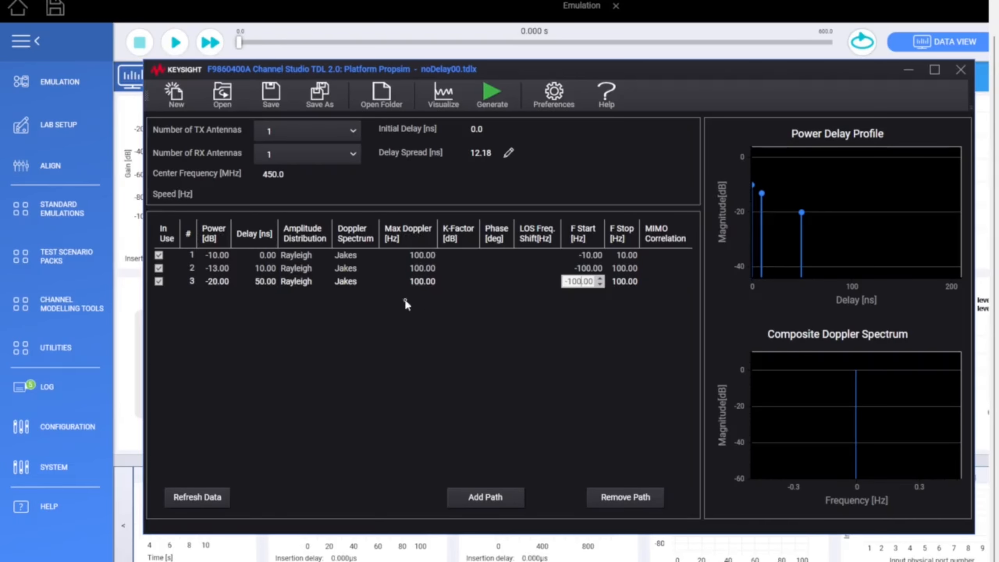
{"action": "left_click", "coordinate": [440, 88]}
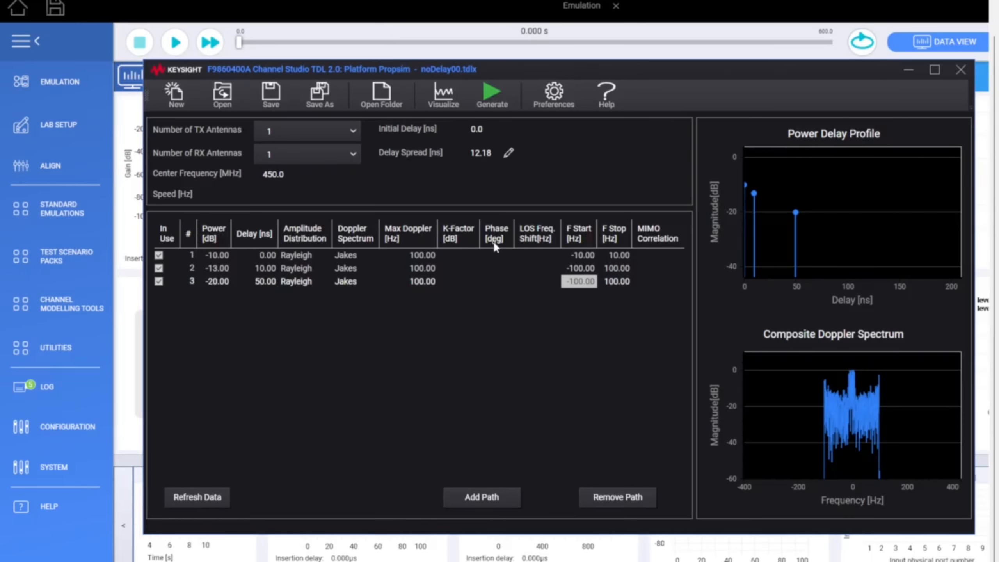
{"action": "left_click", "coordinate": [492, 96]}
Save the project as "3tap delay 220925" in D:\TDL Example and start generating its channel model.
{"action": "left_click", "coordinate": [310, 96]}
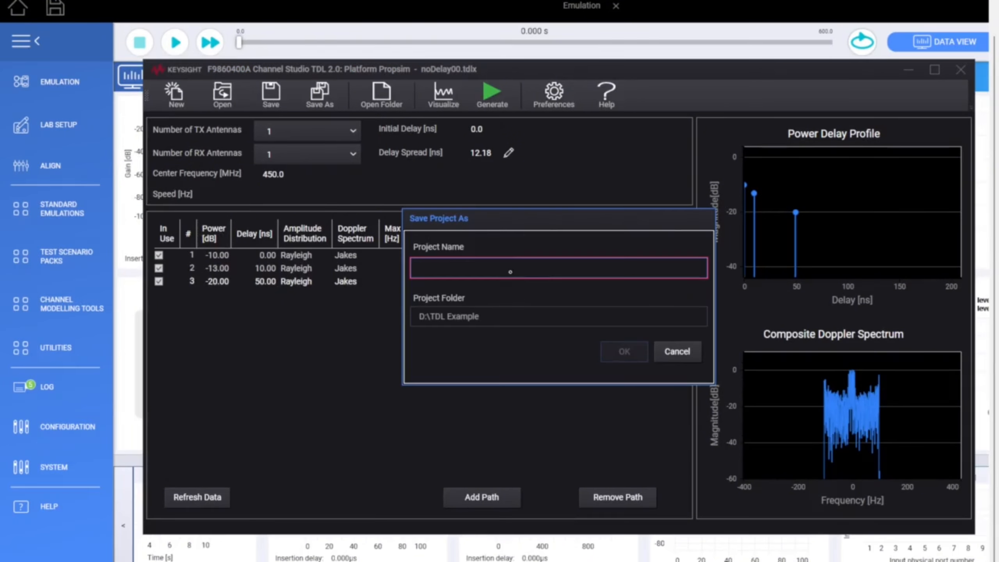
{"action": "type", "text": "3tap delay 220925"}
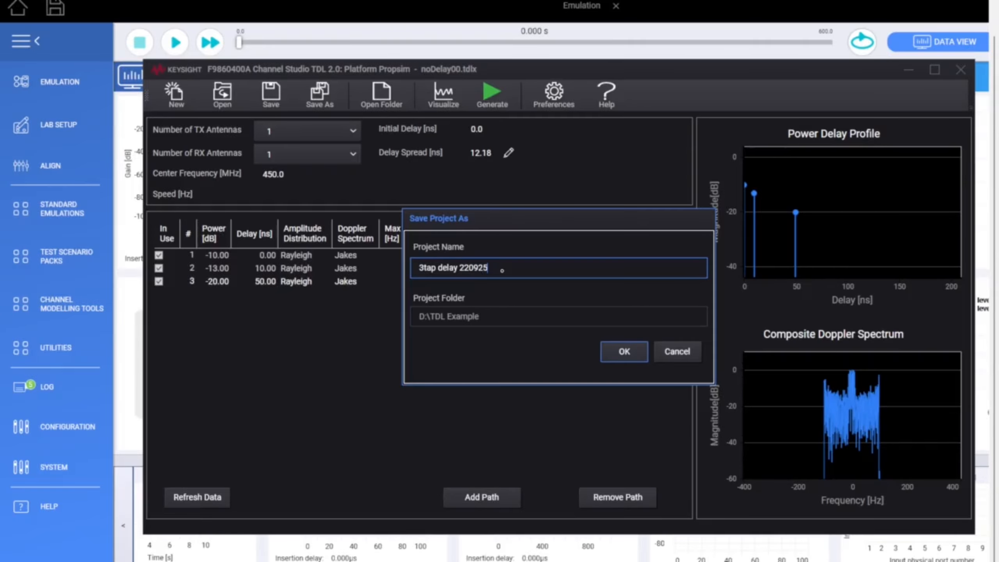
{"action": "key", "text": "Return"}
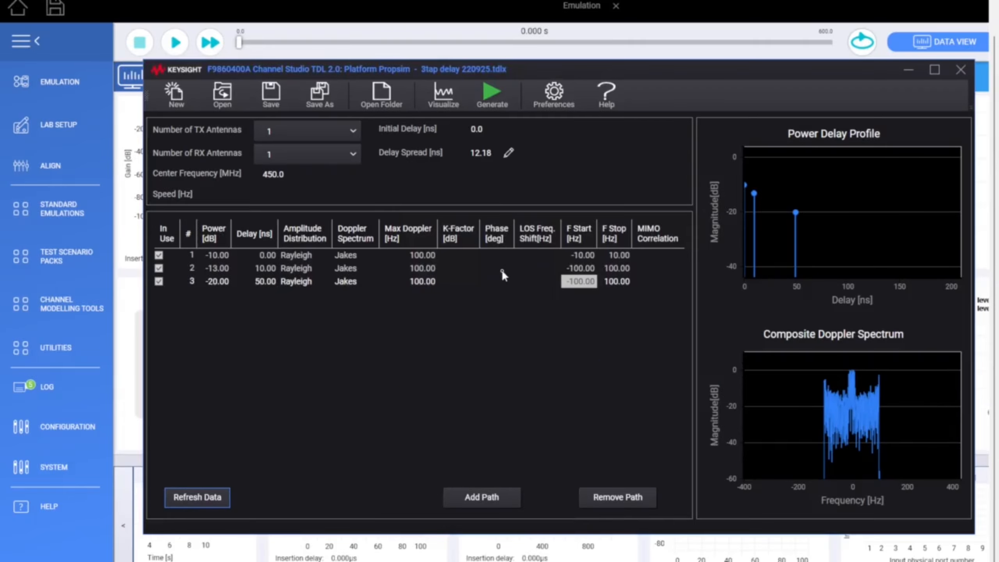
{"action": "left_click", "coordinate": [492, 95]}
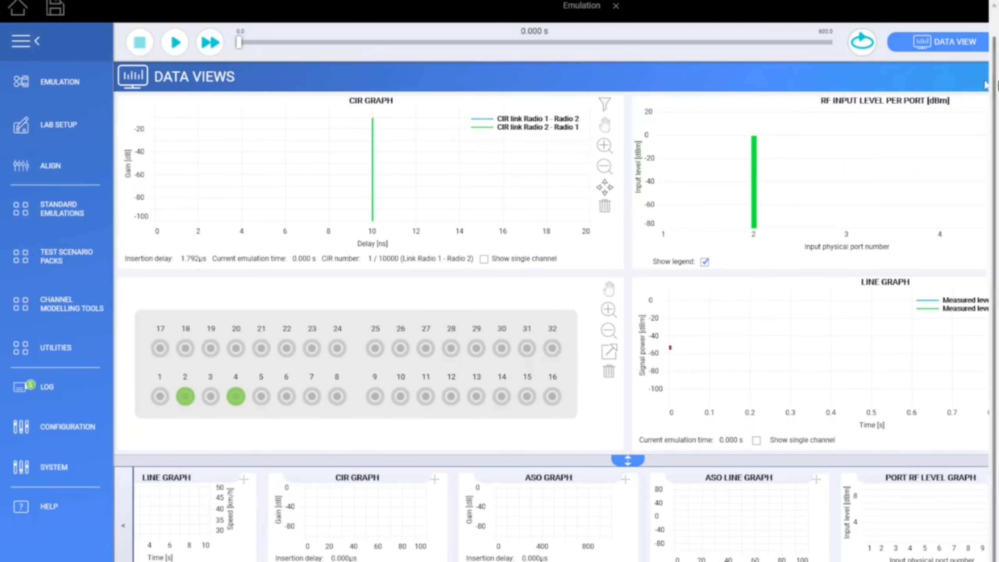
In PROPSIM, close the emulation for editing, rename it as "3tap delay 220925" and continue to the radio link matrix.
{"action": "left_click", "coordinate": [944, 41]}
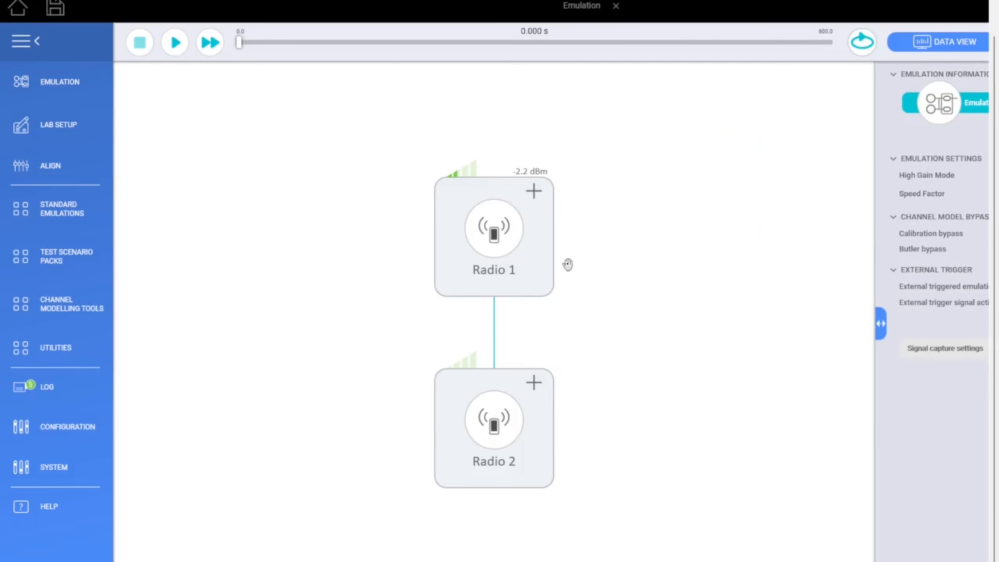
{"action": "mouse_move", "coordinate": [79, 83]}
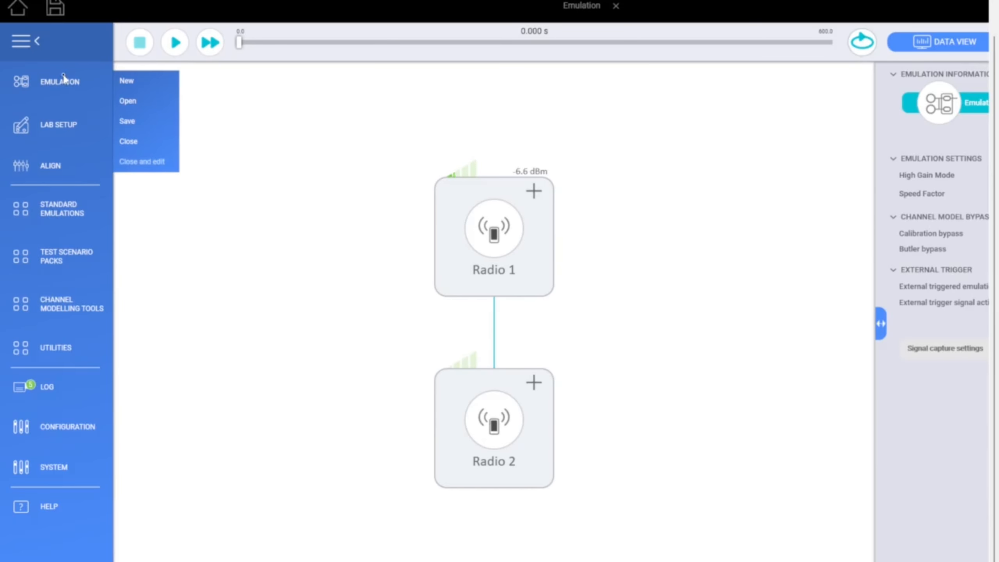
{"action": "left_click", "coordinate": [138, 163]}
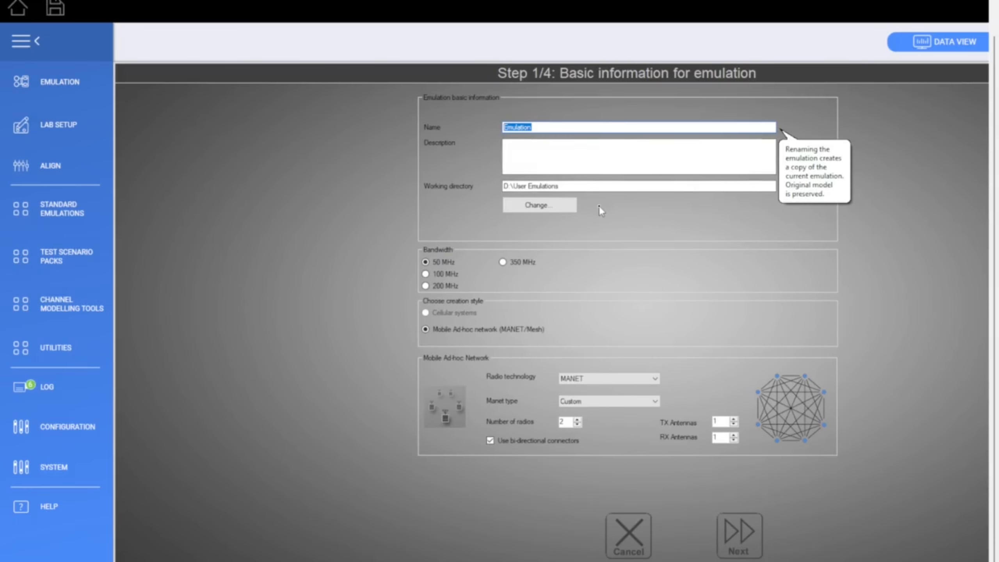
{"action": "type", "text": "3tap delau"}
{"action": "key", "text": "BackSpace"}
{"action": "type", "text": "y 220925"}
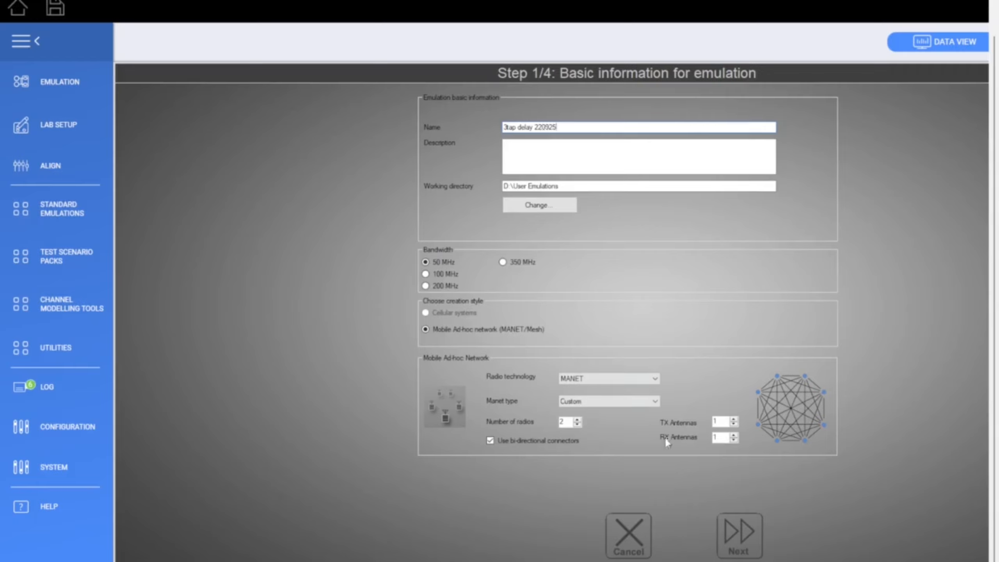
{"action": "left_click", "coordinate": [739, 535]}
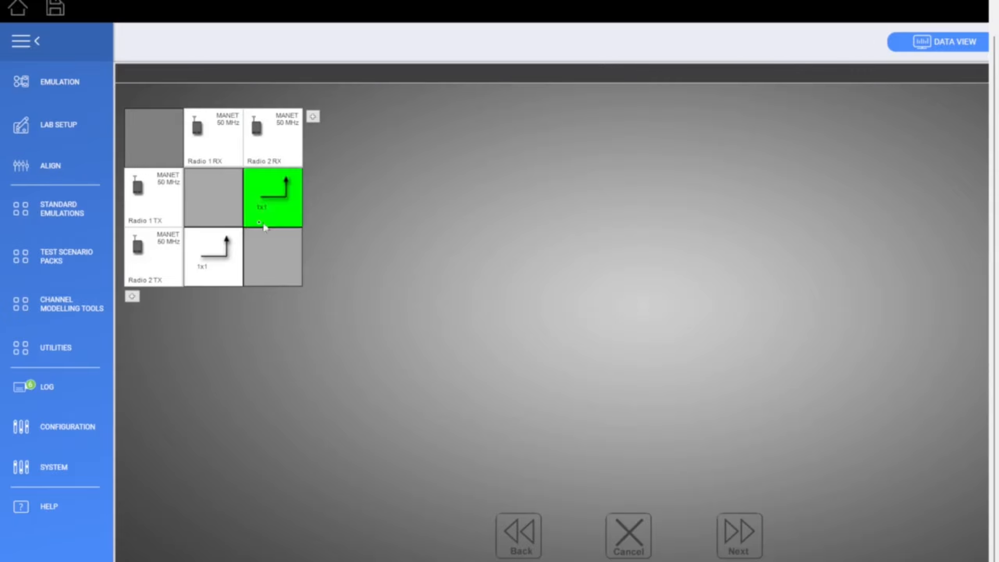
Open the Radio 1 to Radio 2 link properties and browse to the D:\TDL Example folder for a new channel model.
{"action": "left_click", "coordinate": [271, 209]}
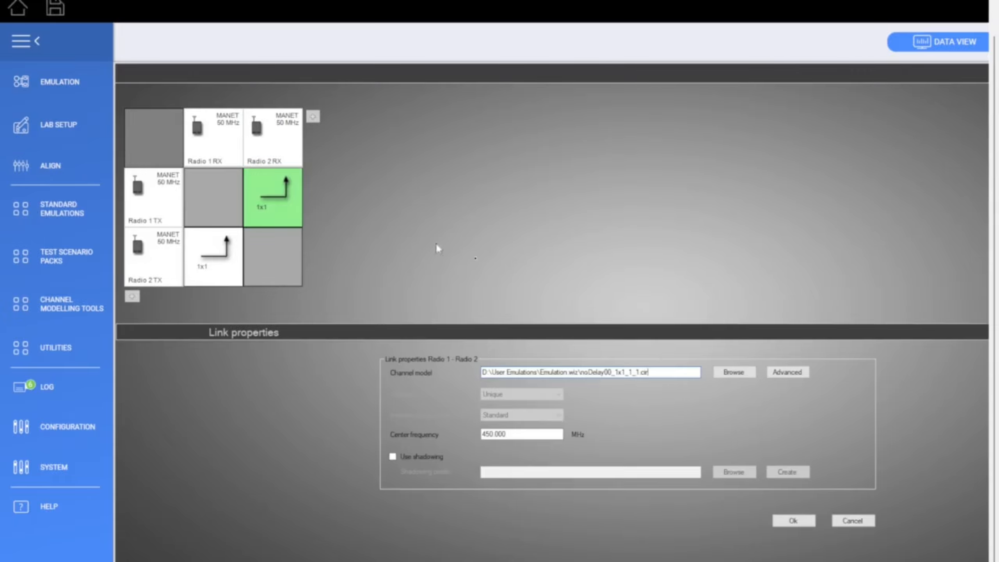
{"action": "left_click", "coordinate": [734, 372]}
{"action": "double_click", "coordinate": [432, 471]}
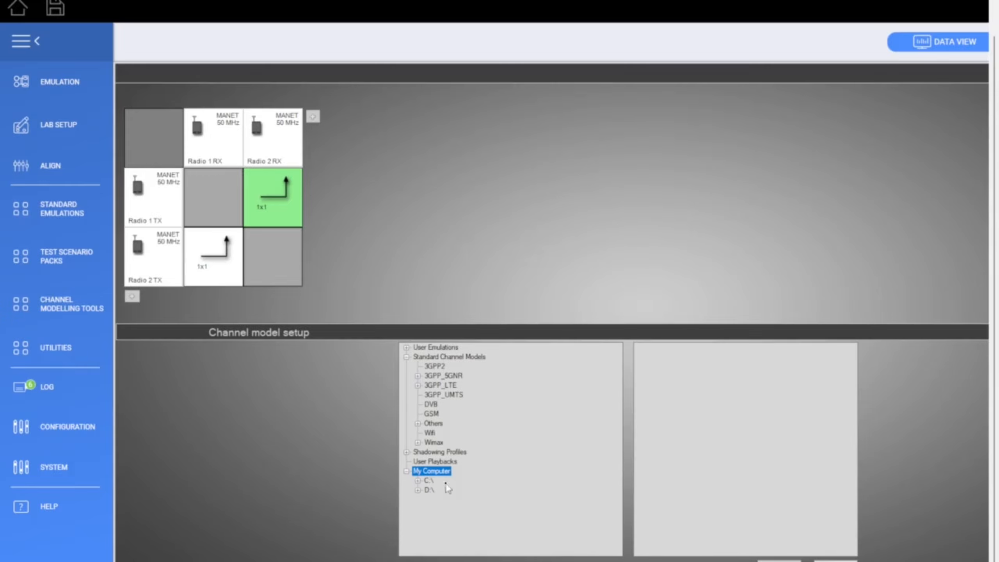
{"action": "double_click", "coordinate": [429, 491]}
{"action": "left_click", "coordinate": [470, 519]}
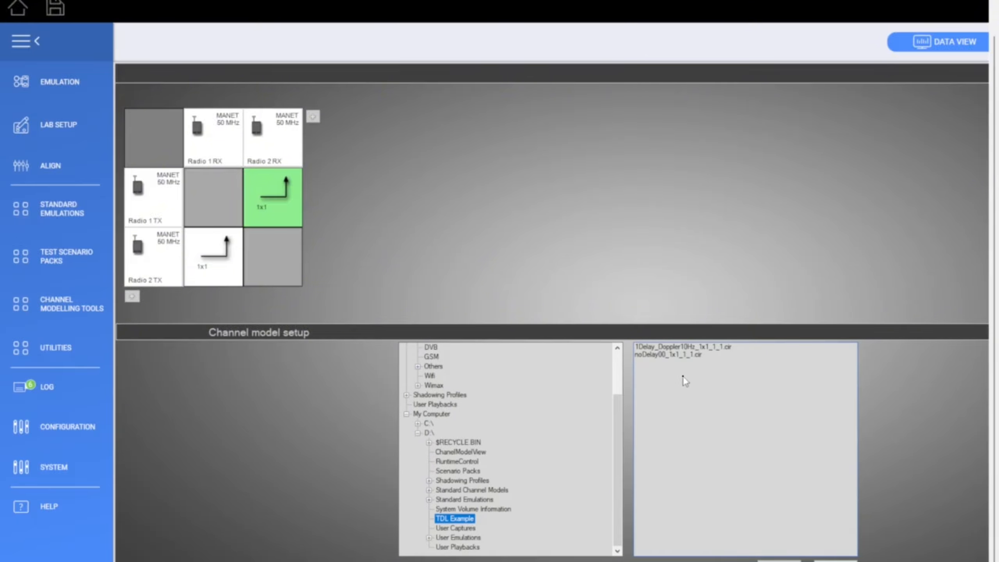
Switch to Channel Studio TDL and generate the channel model of the 3tap delay 220925 project again.
{"action": "key", "text": "super"}
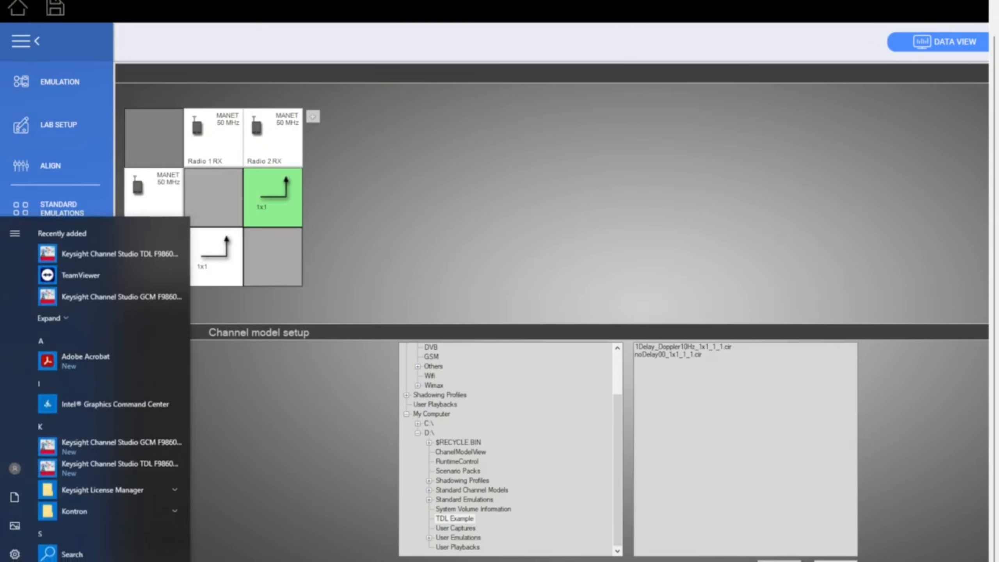
{"action": "left_click", "coordinate": [488, 560]}
{"action": "left_click", "coordinate": [320, 95]}
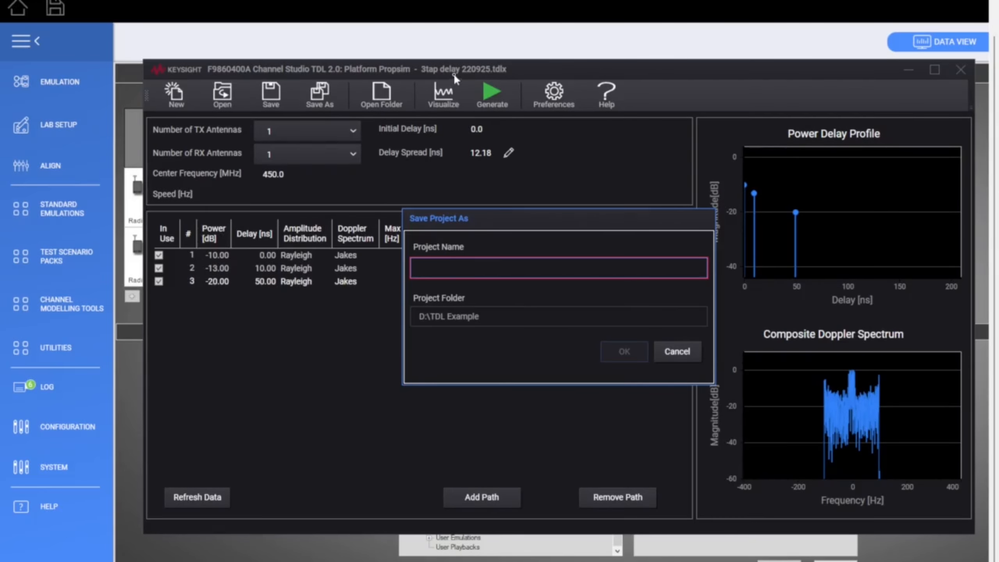
{"action": "left_click", "coordinate": [677, 351]}
{"action": "left_click", "coordinate": [498, 99]}
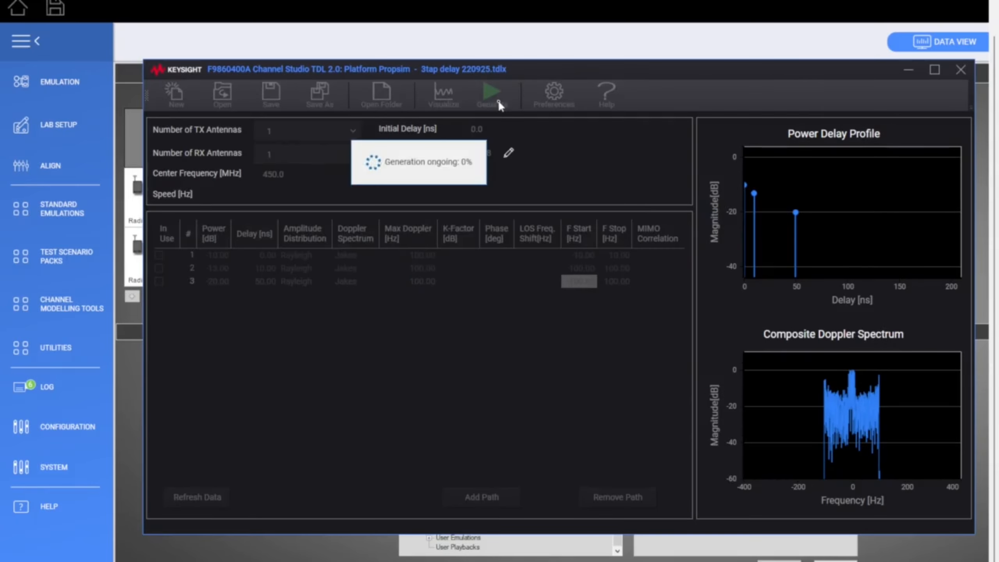
{"action": "left_click", "coordinate": [457, 105]}
{"action": "left_click", "coordinate": [491, 100]}
Recheck the TDL Example folder in PROPSIM and reopen the 3tap delay 220925 project in Channel Studio TDL.
{"action": "left_click", "coordinate": [641, 556]}
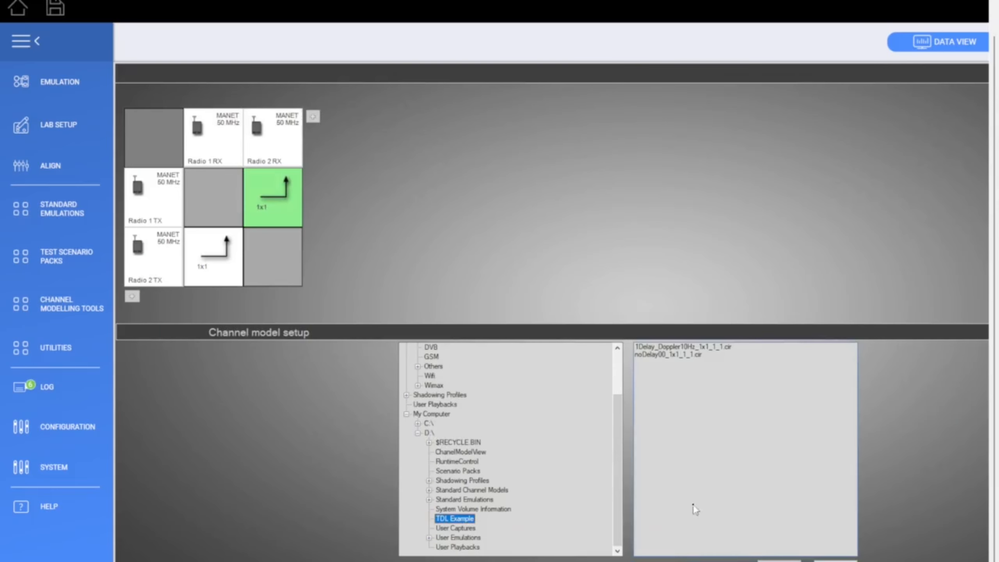
{"action": "left_click", "coordinate": [472, 509]}
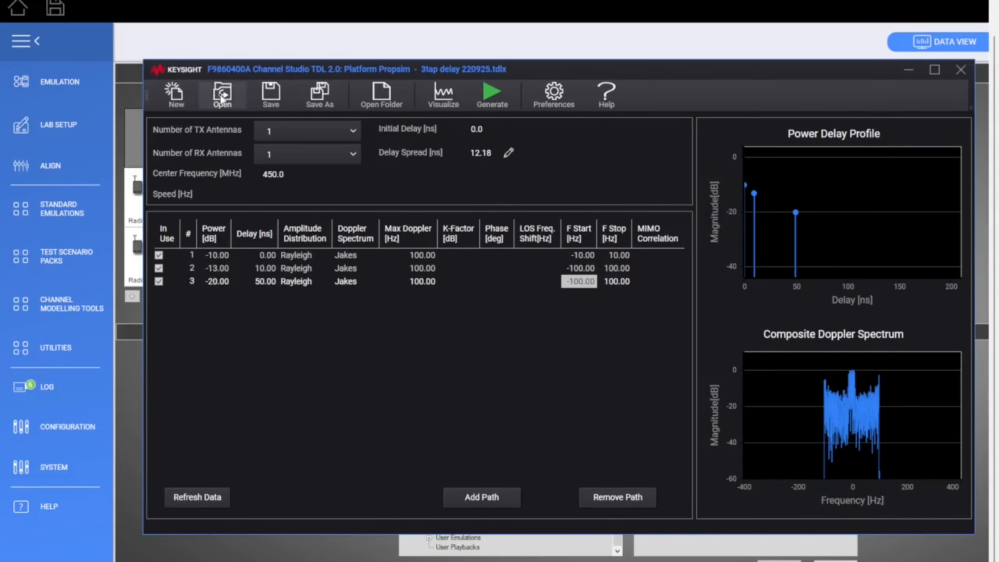
{"action": "left_click", "coordinate": [222, 95]}
{"action": "left_click", "coordinate": [468, 267]}
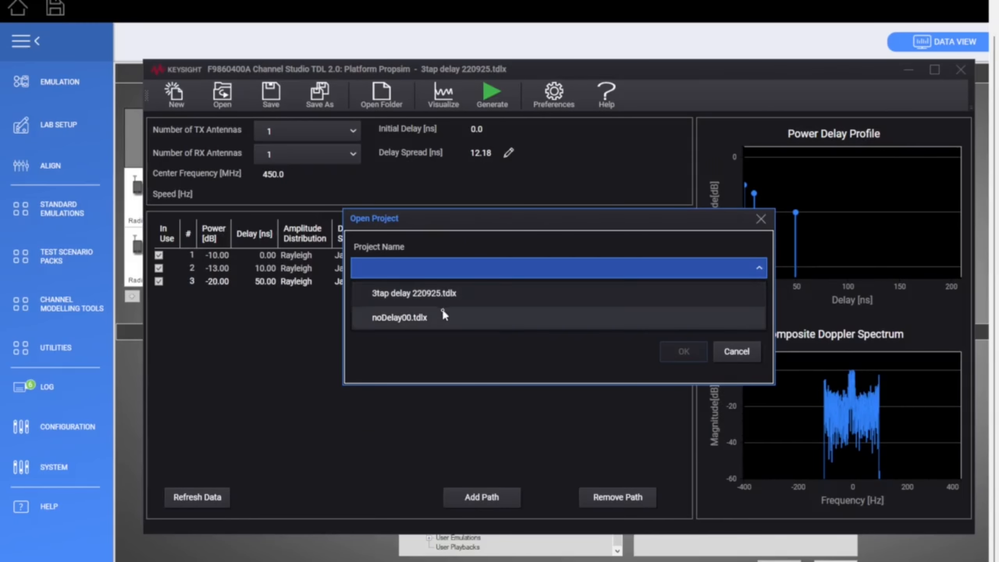
{"action": "left_click", "coordinate": [454, 293]}
{"action": "left_click", "coordinate": [695, 351]}
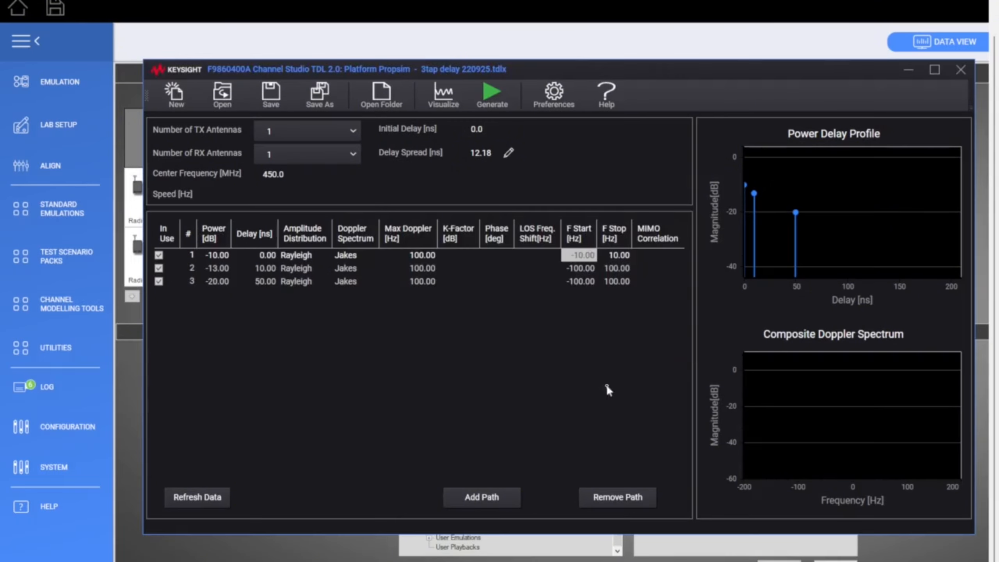
{"action": "left_click", "coordinate": [455, 91]}
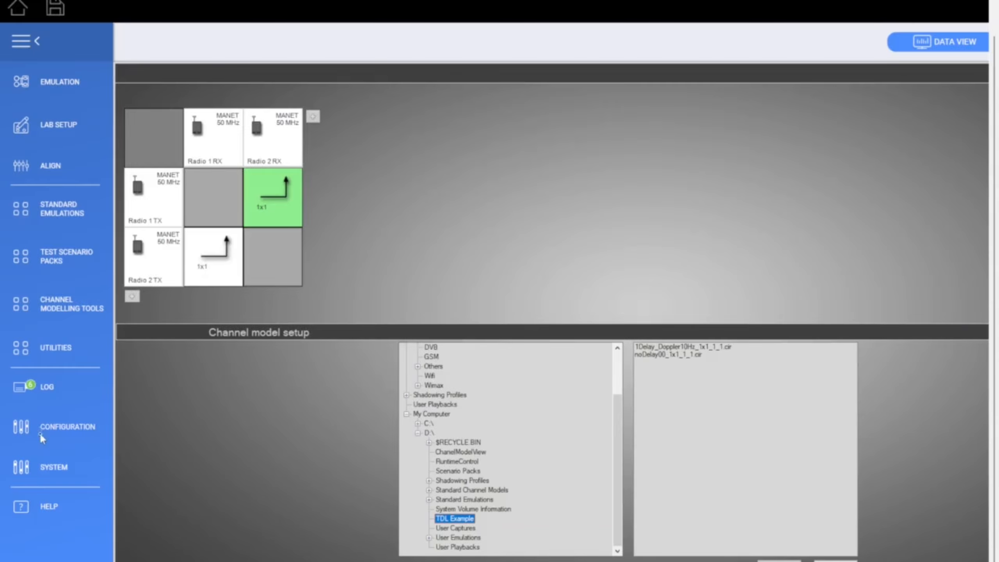
Open the Windows File Manager and check the D:\TDL Example folder for the generated three-tap channel model file.
{"action": "left_click", "coordinate": [44, 467]}
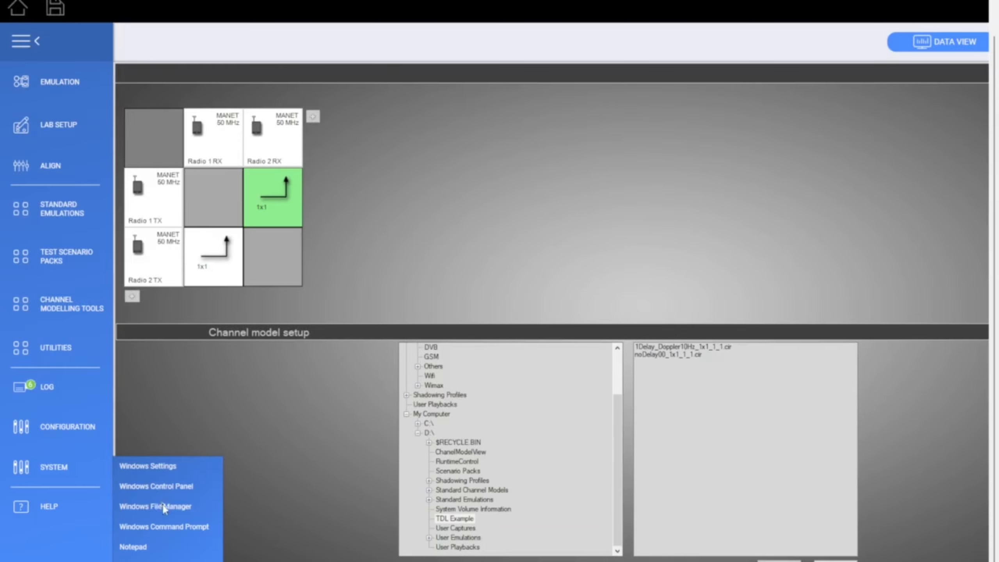
{"action": "left_click", "coordinate": [189, 486]}
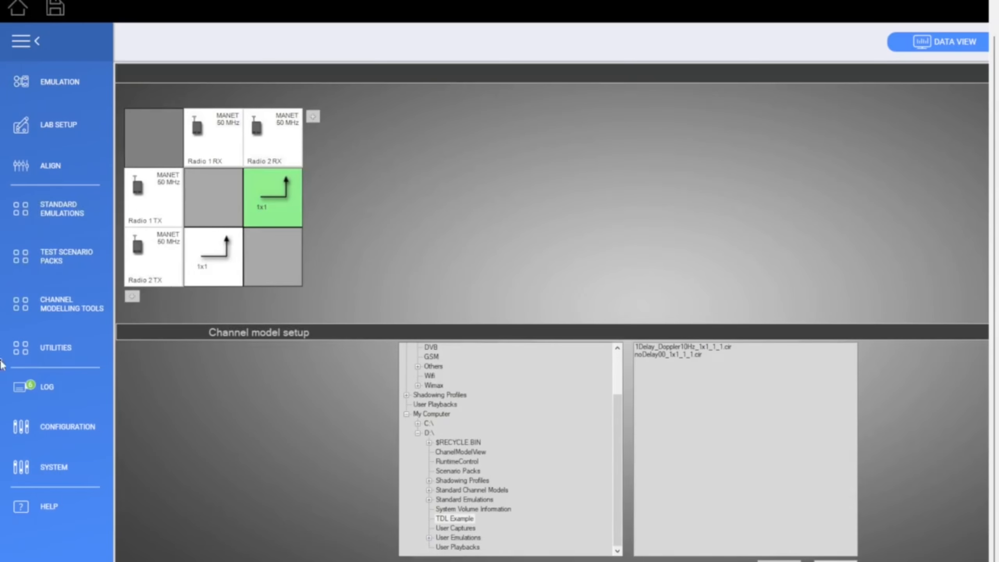
{"action": "left_click", "coordinate": [57, 469]}
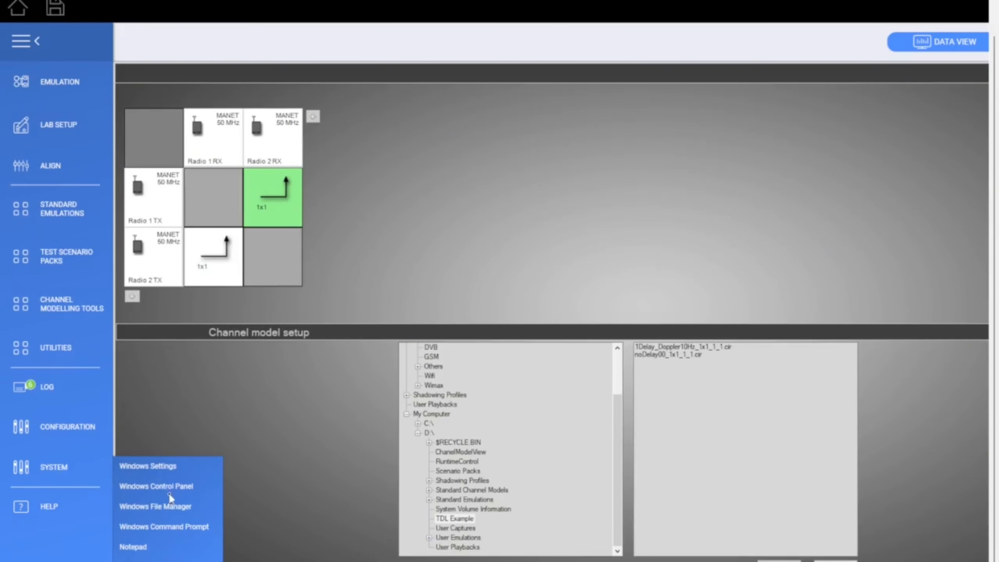
{"action": "left_click", "coordinate": [179, 505]}
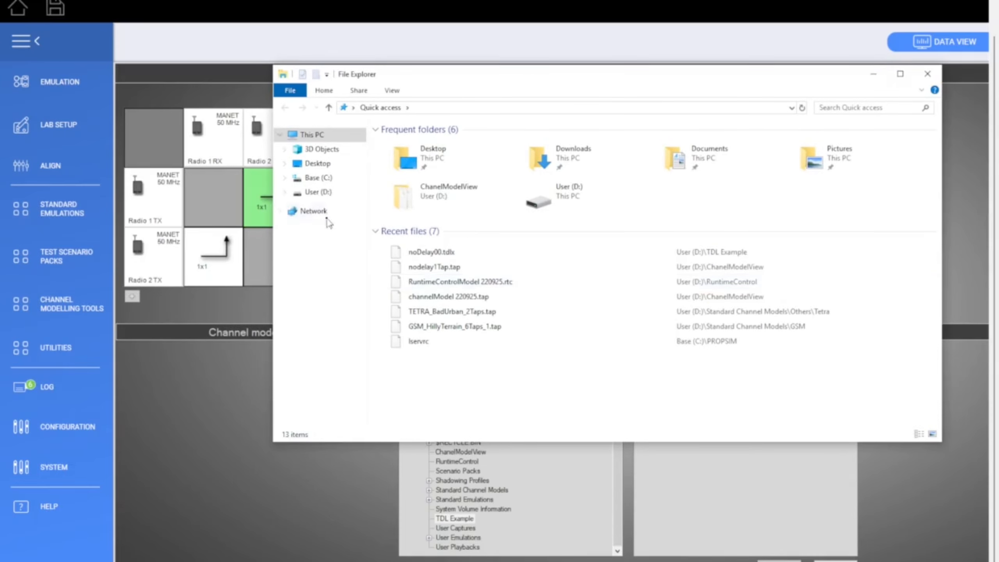
{"action": "left_click", "coordinate": [319, 192]}
{"action": "double_click", "coordinate": [420, 219]}
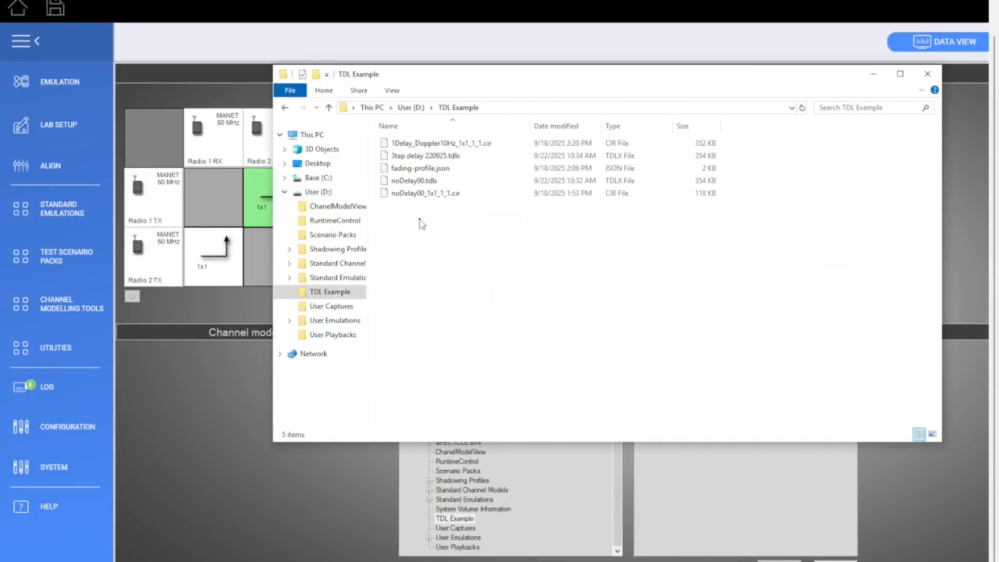
{"action": "left_click", "coordinate": [461, 157]}
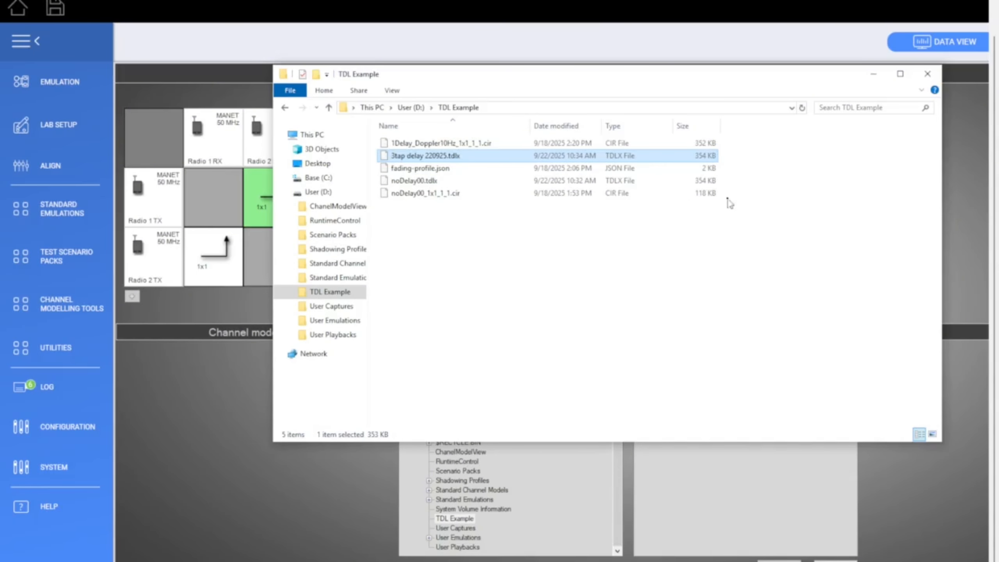
Return to PROPSIM and launch Channel Studio TDL from the channel modelling tools.
{"action": "key", "text": "super"}
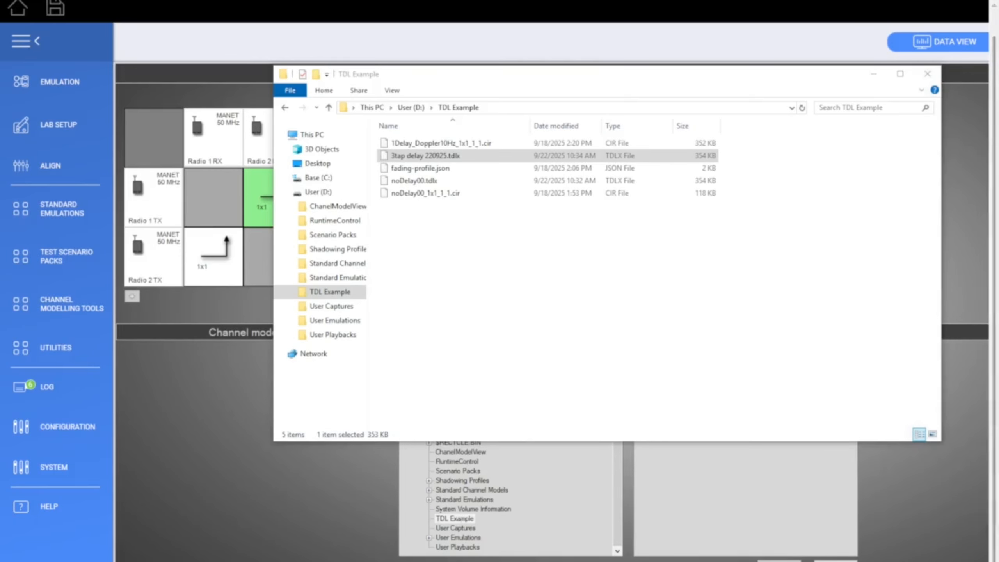
{"action": "left_click", "coordinate": [74, 345]}
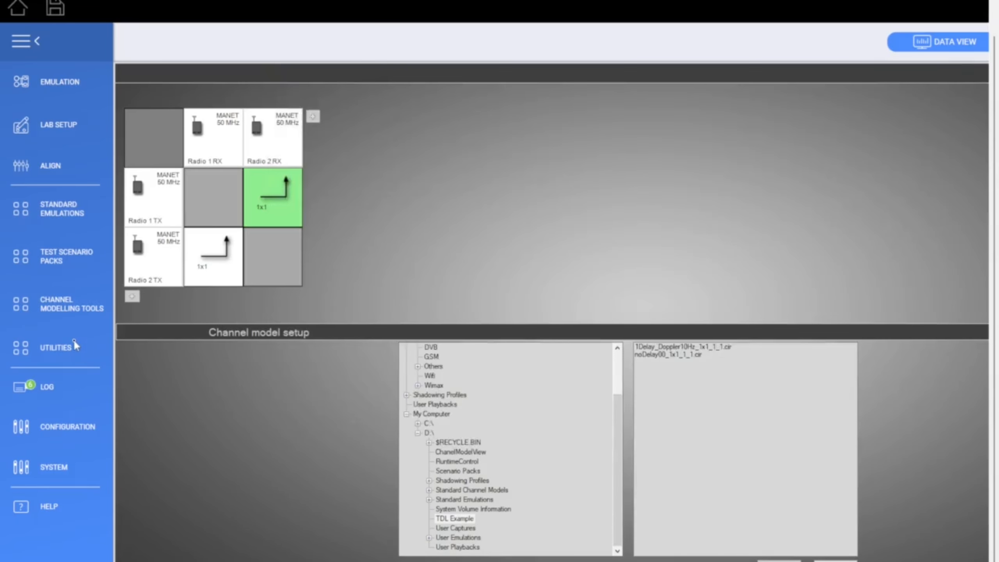
{"action": "left_click", "coordinate": [95, 309]}
{"action": "mouse_move", "coordinate": [165, 320]}
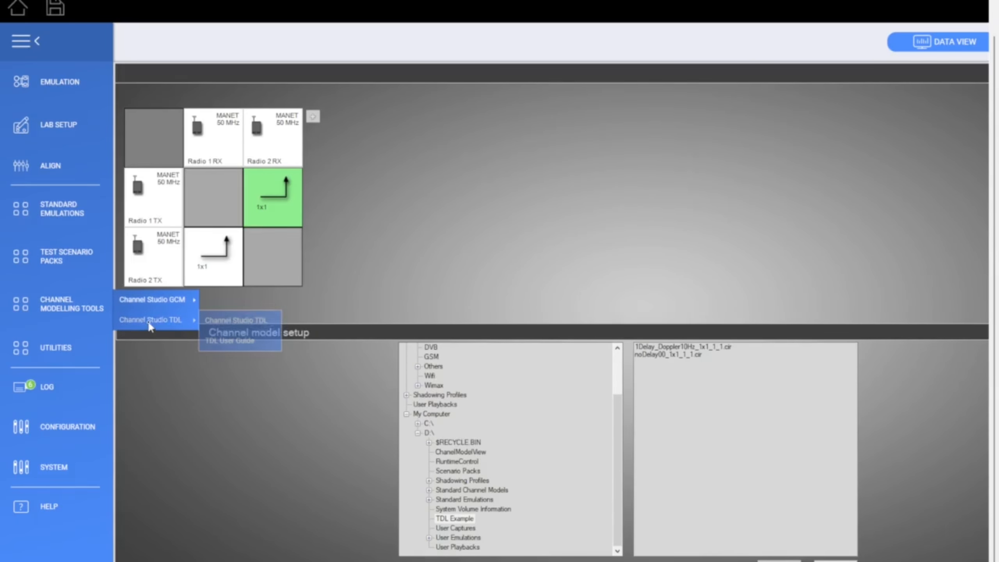
{"action": "left_click", "coordinate": [250, 320]}
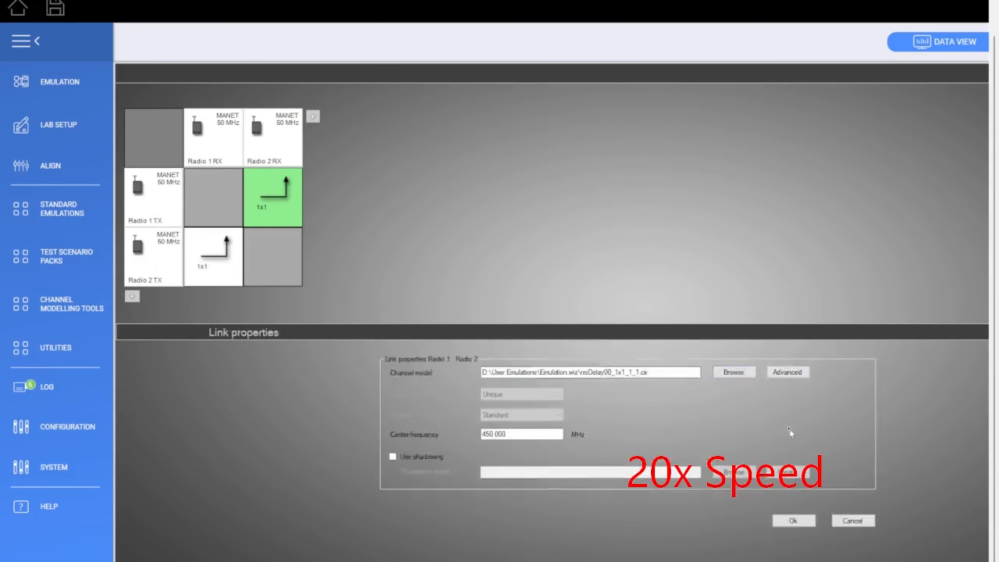
Switch to the File Explorer window of Channel Studio TDL's WorkFolder and look up its full path.
{"action": "left_click_drag", "start_coordinate": [651, 373], "coordinate": [348, 390]}
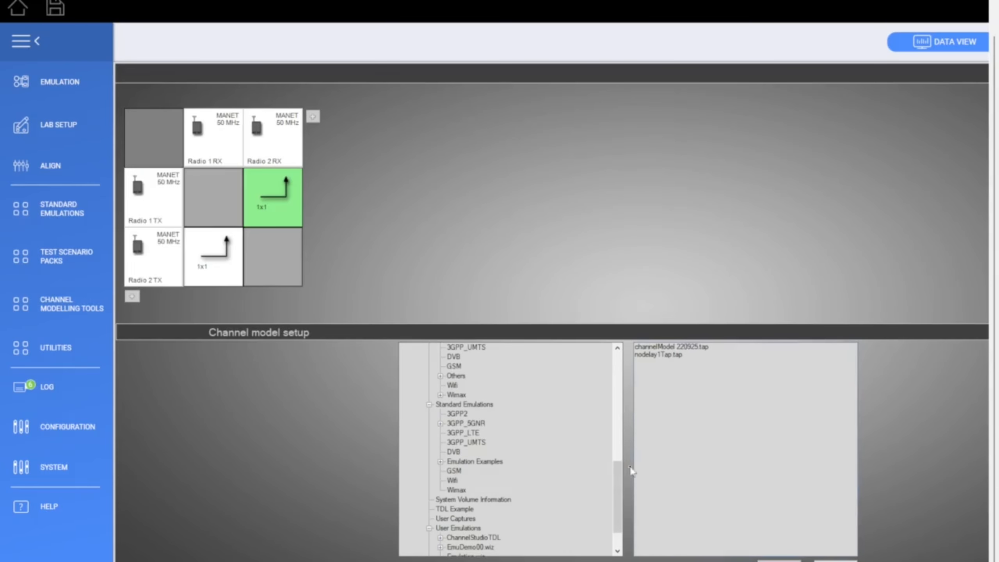
{"action": "key", "text": "super"}
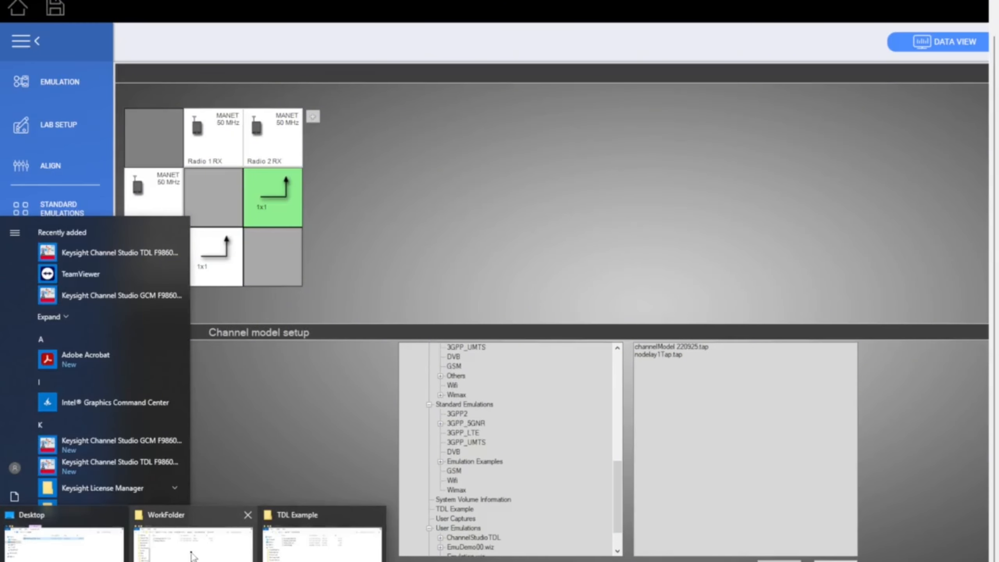
{"action": "left_click", "coordinate": [192, 557]}
{"action": "left_click", "coordinate": [805, 49]}
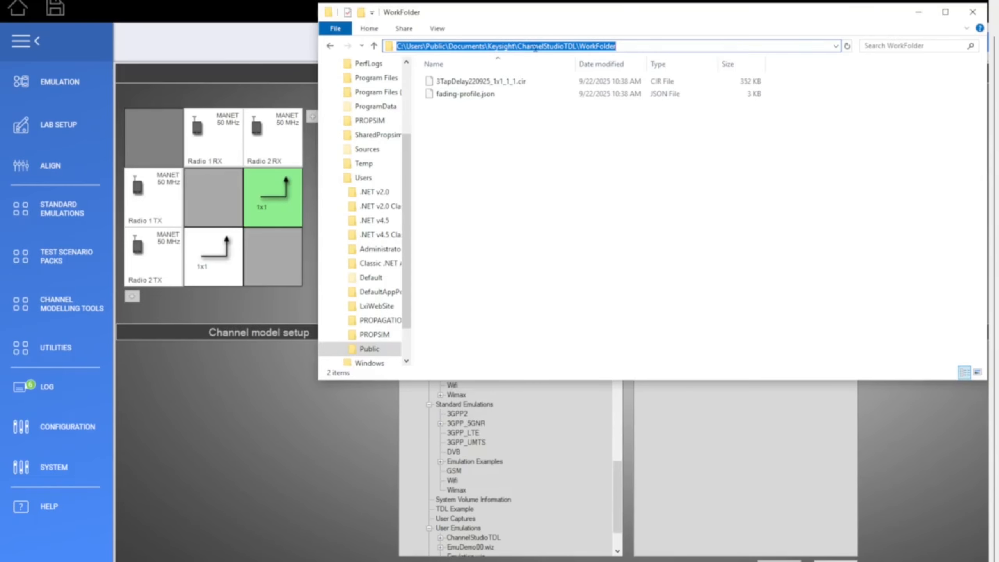
In PROPSIM's channel model setup, expand the folder tree down to C:\Users\Public.
{"action": "left_click", "coordinate": [633, 479]}
{"action": "scroll", "coordinate": [509, 504], "scroll_direction": "down", "scroll_amount": 1}
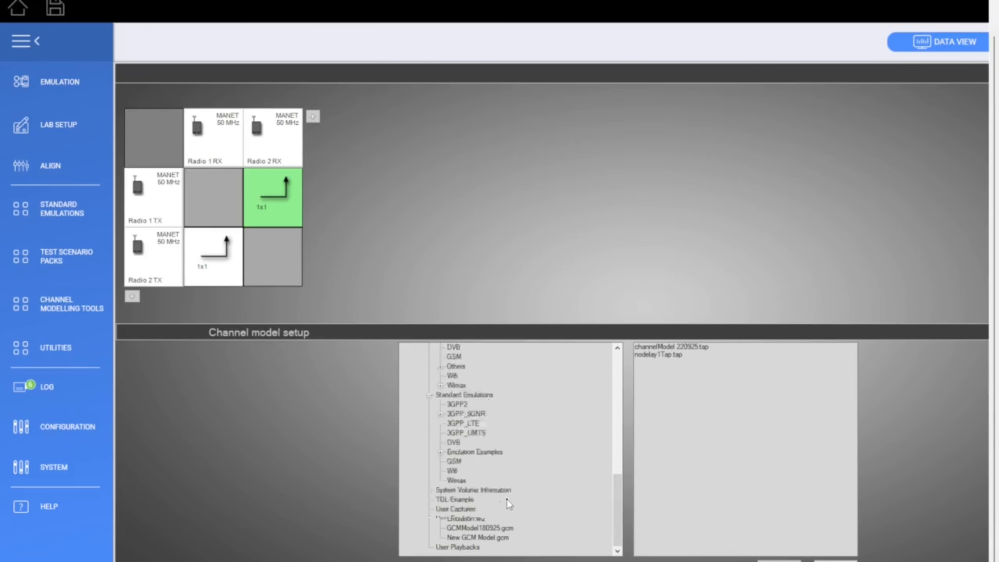
{"action": "scroll", "coordinate": [509, 504], "scroll_direction": "up", "scroll_amount": 6}
{"action": "left_click", "coordinate": [417, 404]}
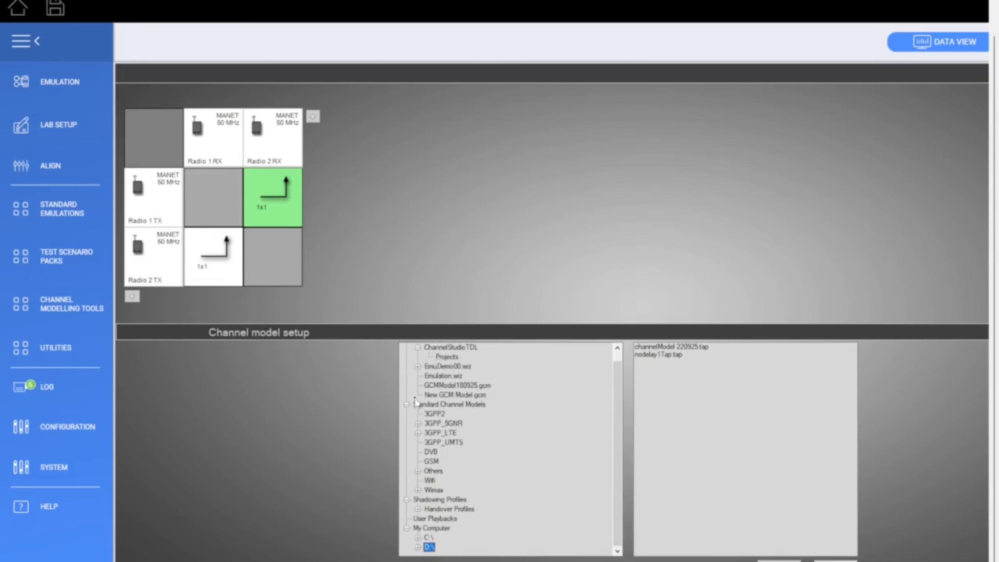
{"action": "left_click", "coordinate": [418, 538]}
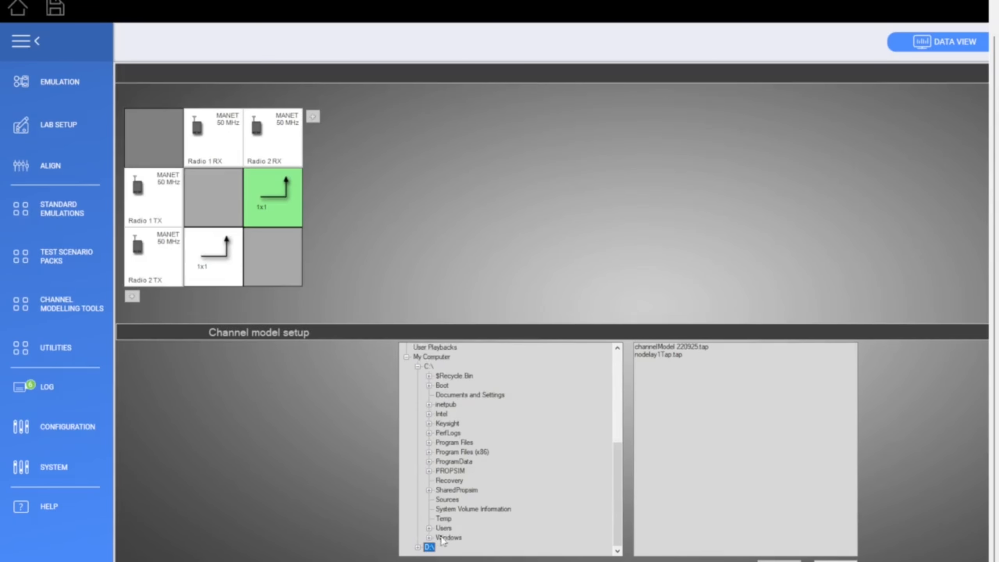
{"action": "double_click", "coordinate": [444, 532]}
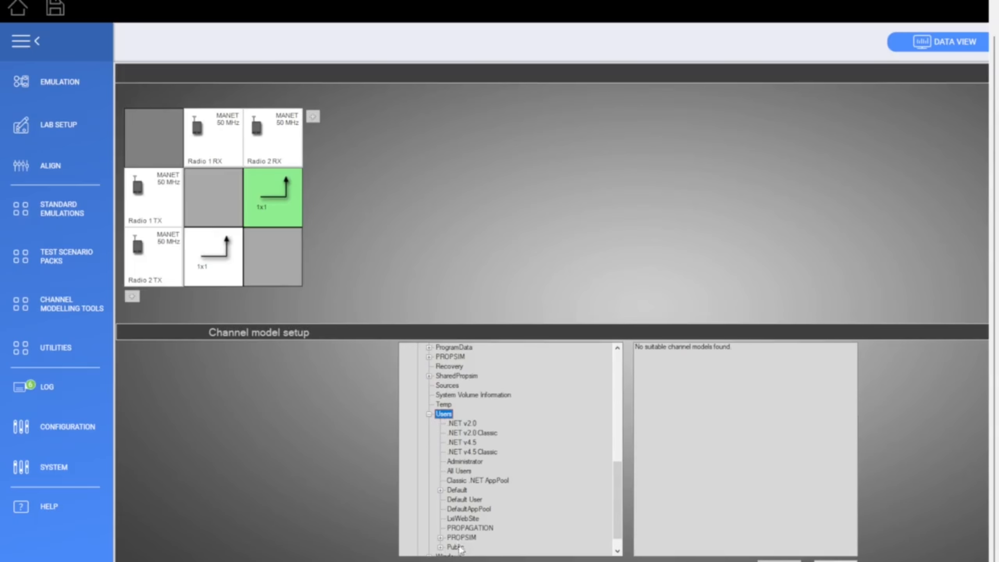
{"action": "left_click", "coordinate": [461, 555]}
{"action": "double_click", "coordinate": [456, 538]}
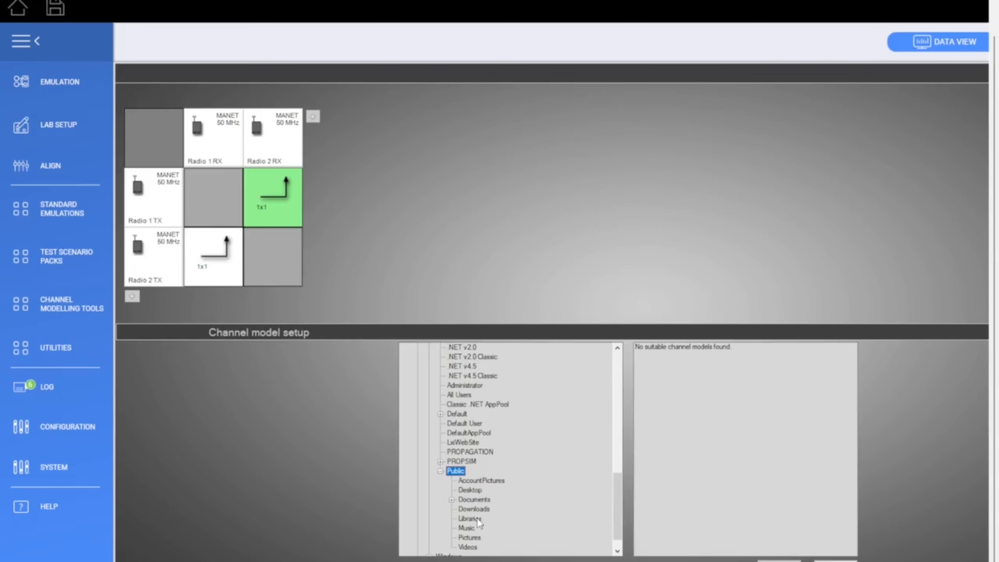
Choose 3TapDelay220925_1x1_1_1.cir from Documents\Keysight\ChannelStudioTDL\WorkFolder as the Radio 1 to Radio 2 channel model.
{"action": "double_click", "coordinate": [476, 500]}
{"action": "left_click", "coordinate": [486, 509]}
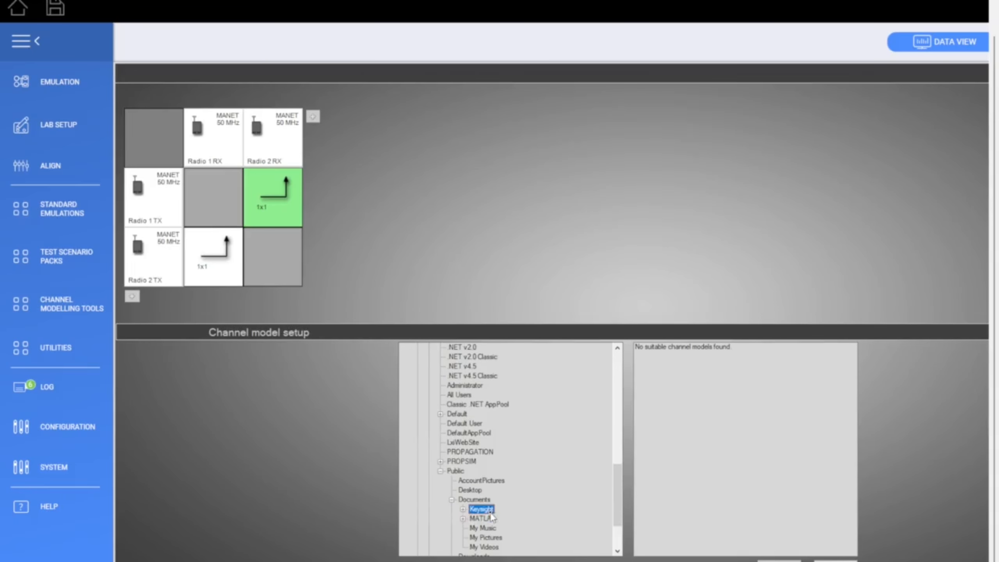
{"action": "double_click", "coordinate": [488, 509]}
{"action": "double_click", "coordinate": [508, 519]}
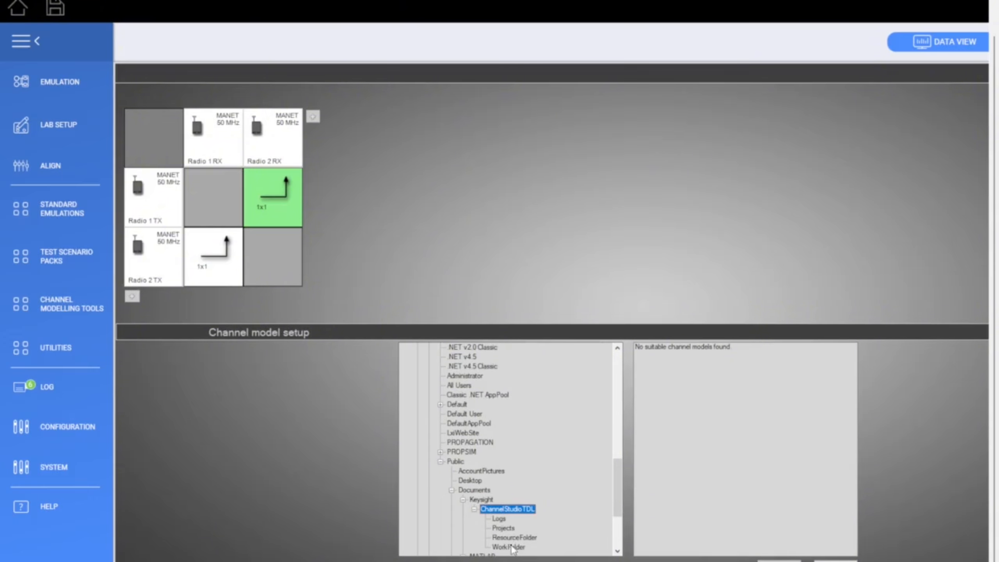
{"action": "left_click", "coordinate": [511, 548]}
{"action": "left_click", "coordinate": [671, 347]}
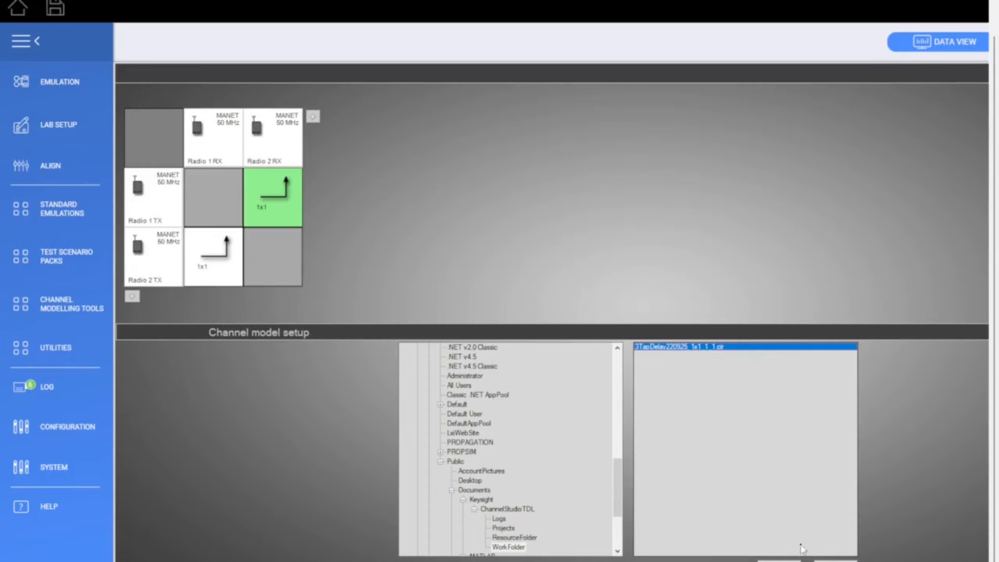
{"action": "left_click", "coordinate": [780, 561]}
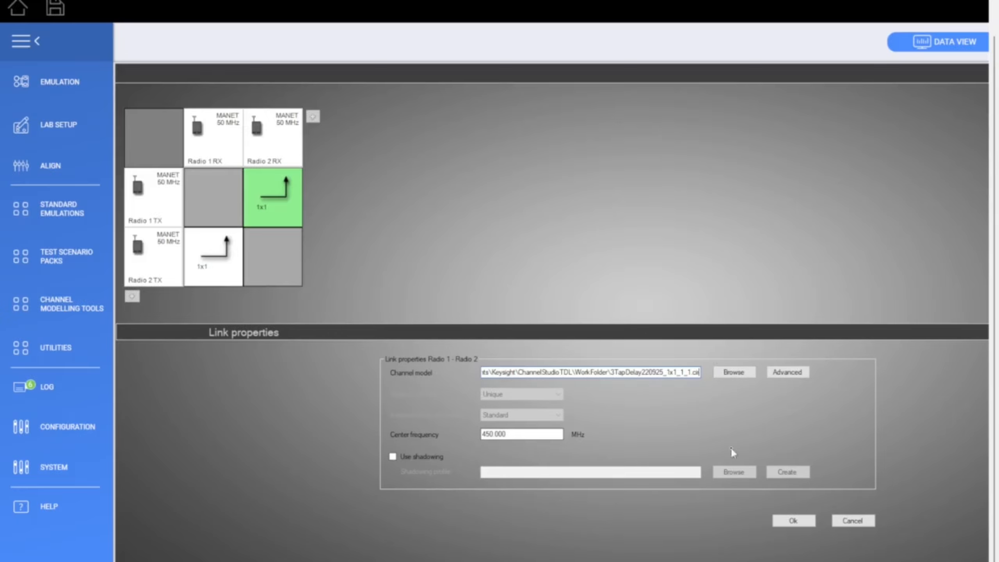
Check the channel model of both radio links and accept the Radio 1 to Radio 2 link properties.
{"action": "left_click", "coordinate": [211, 260]}
{"action": "left_click", "coordinate": [552, 456]}
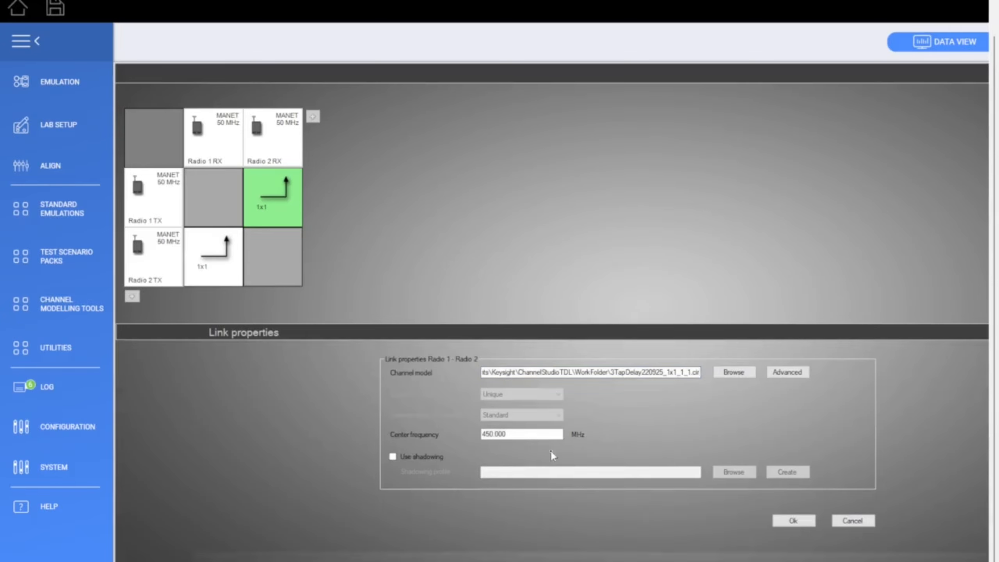
{"action": "left_click", "coordinate": [276, 204]}
{"action": "left_click", "coordinate": [209, 253]}
{"action": "left_click", "coordinate": [250, 200]}
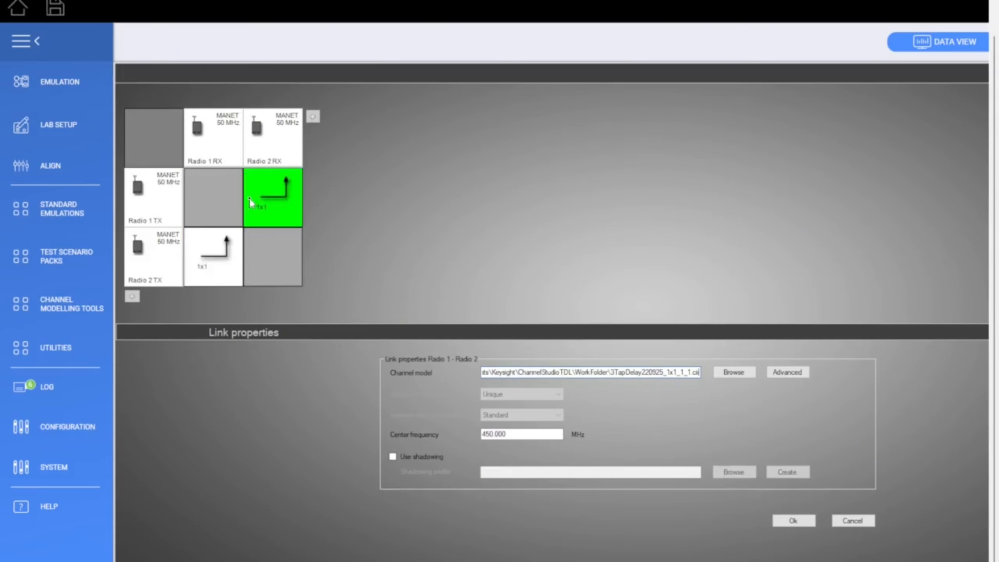
{"action": "left_click", "coordinate": [215, 250]}
{"action": "left_click", "coordinate": [272, 209]}
{"action": "left_click", "coordinate": [791, 521]}
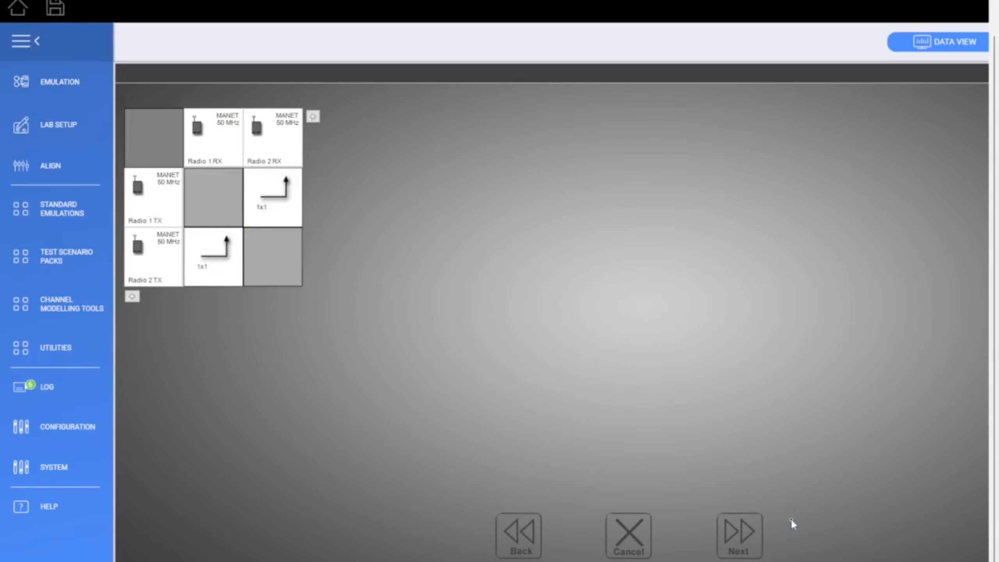
Build and run the 3tap delay 220925 emulation with the existing connector mapping, and play it to check the FieldFox spectrum.
{"action": "left_click", "coordinate": [734, 537]}
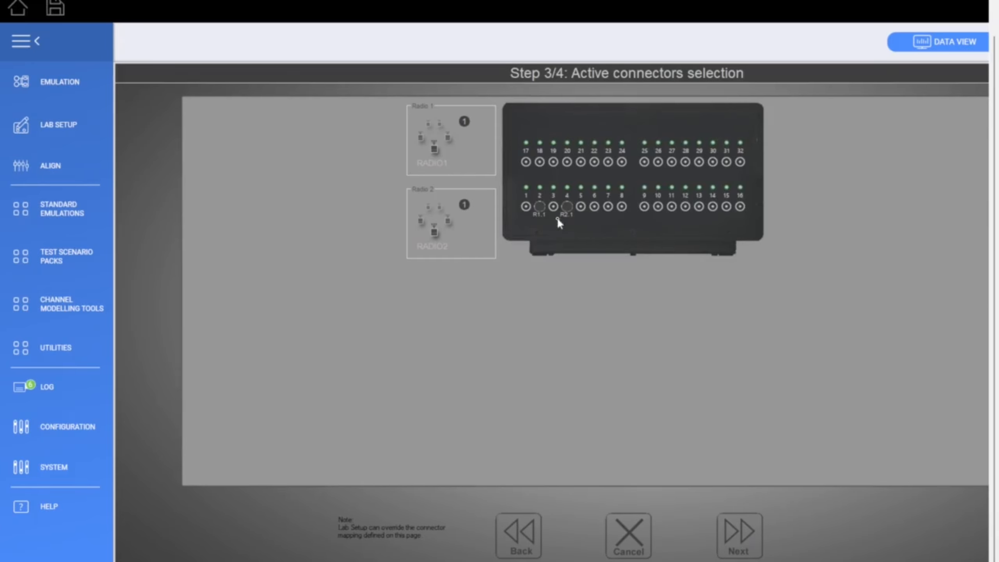
{"action": "left_click", "coordinate": [733, 549]}
{"action": "left_click", "coordinate": [743, 536]}
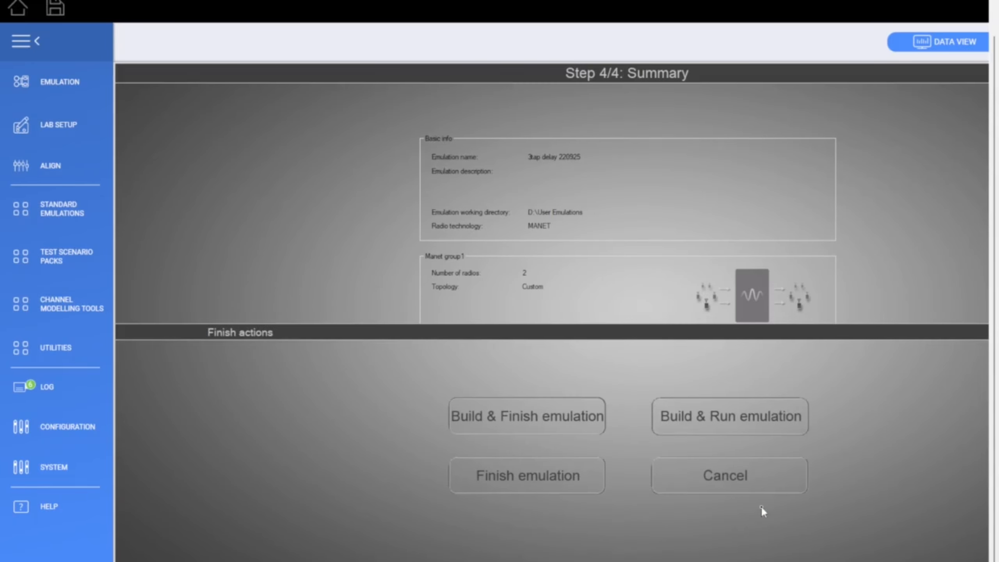
{"action": "left_click", "coordinate": [745, 410]}
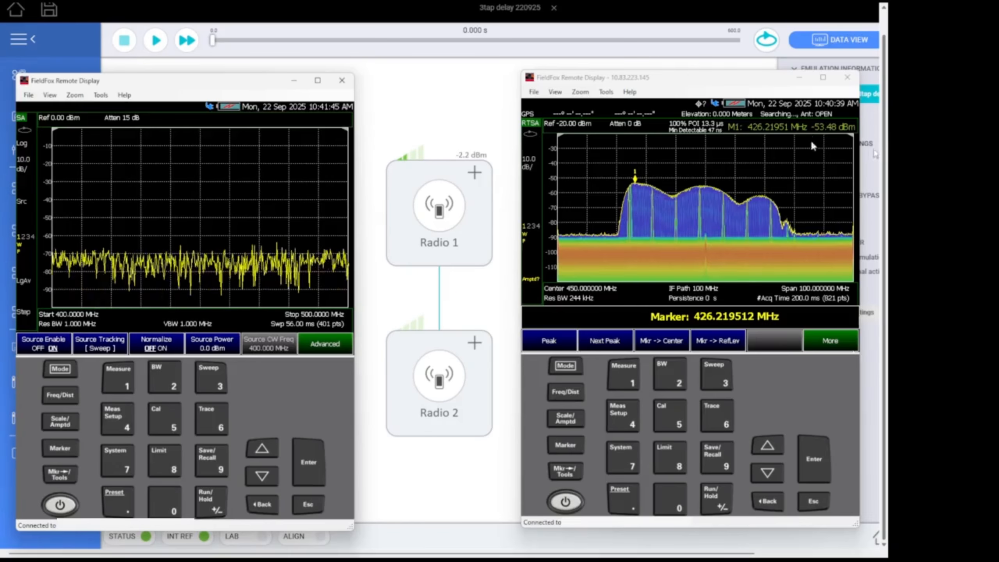
{"action": "left_click", "coordinate": [155, 41]}
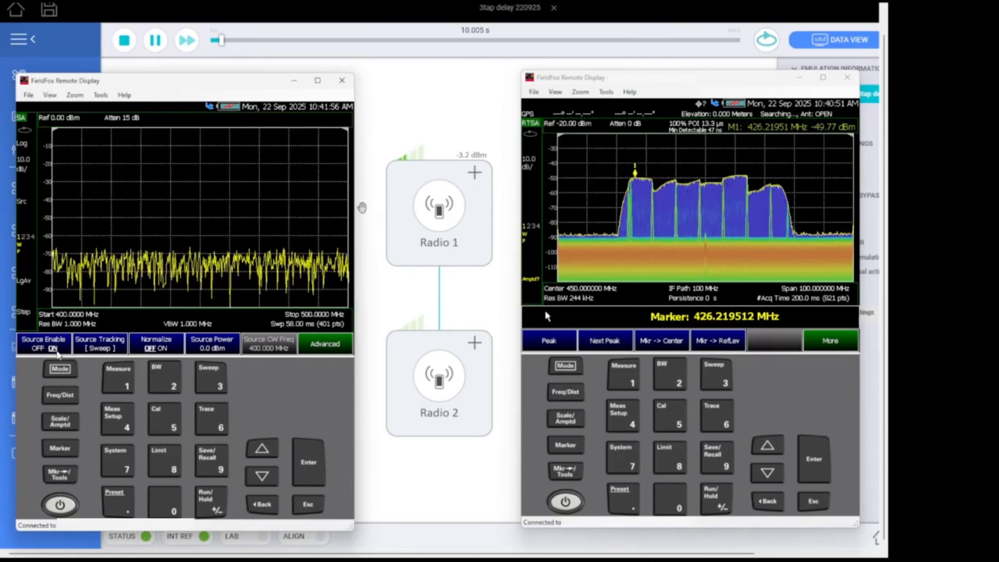
{"action": "left_click", "coordinate": [777, 391]}
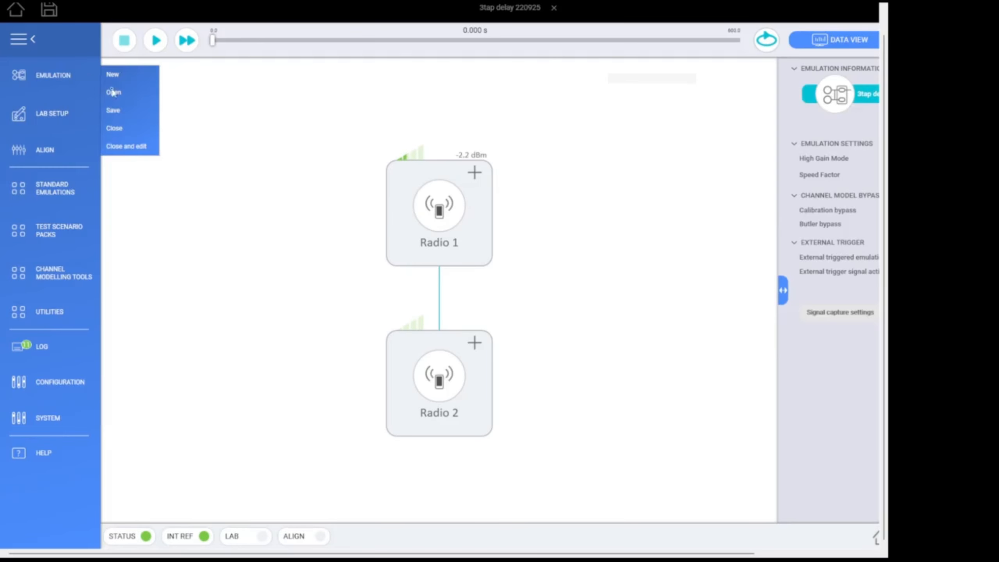
Check the FieldFox spectrum with the 3tap delay 220925 emulation stopped, and close that emulation in PROPSIM.
{"action": "left_click", "coordinate": [500, 551]}
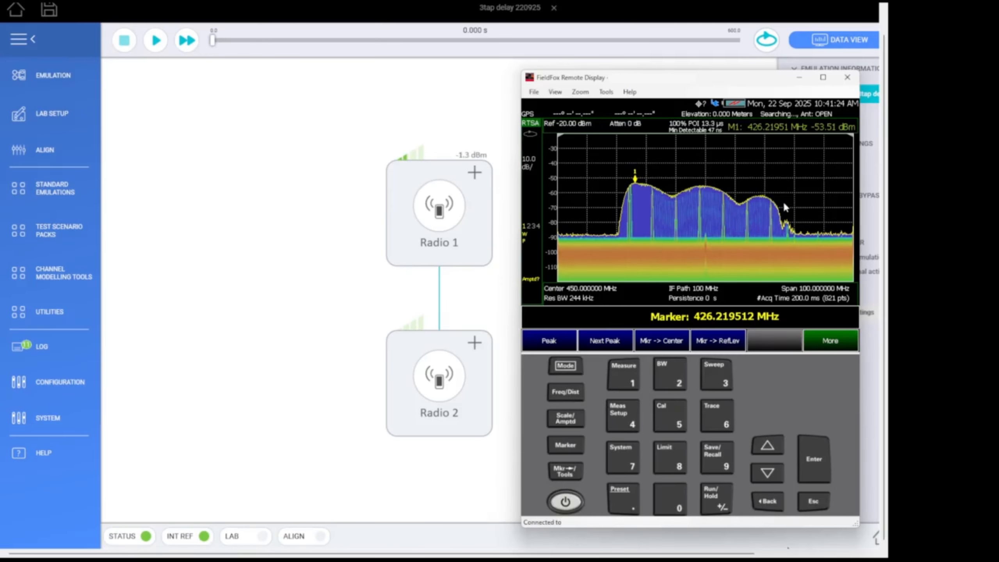
{"action": "left_click", "coordinate": [67, 77]}
{"action": "left_click", "coordinate": [122, 130]}
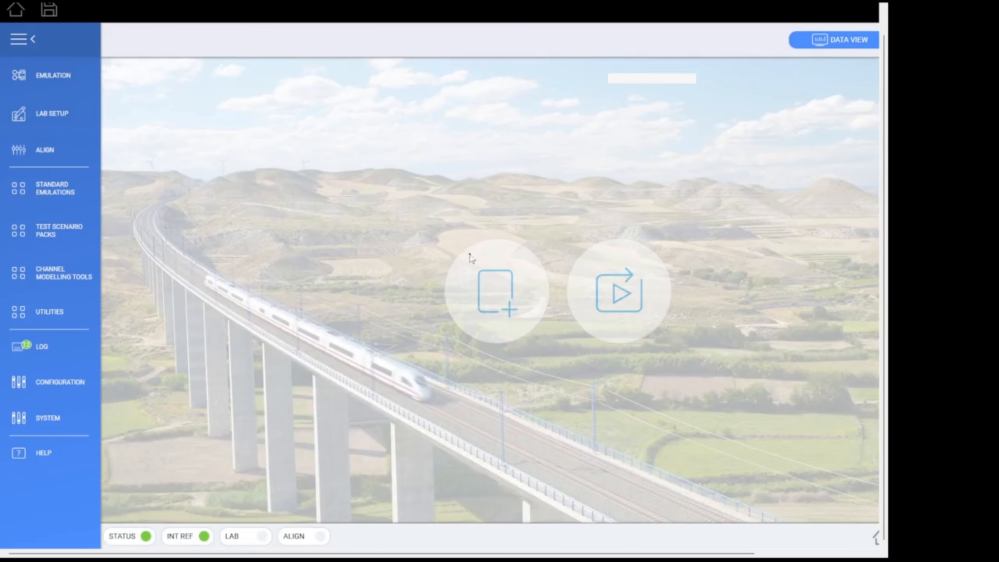
{"action": "left_click", "coordinate": [686, 557]}
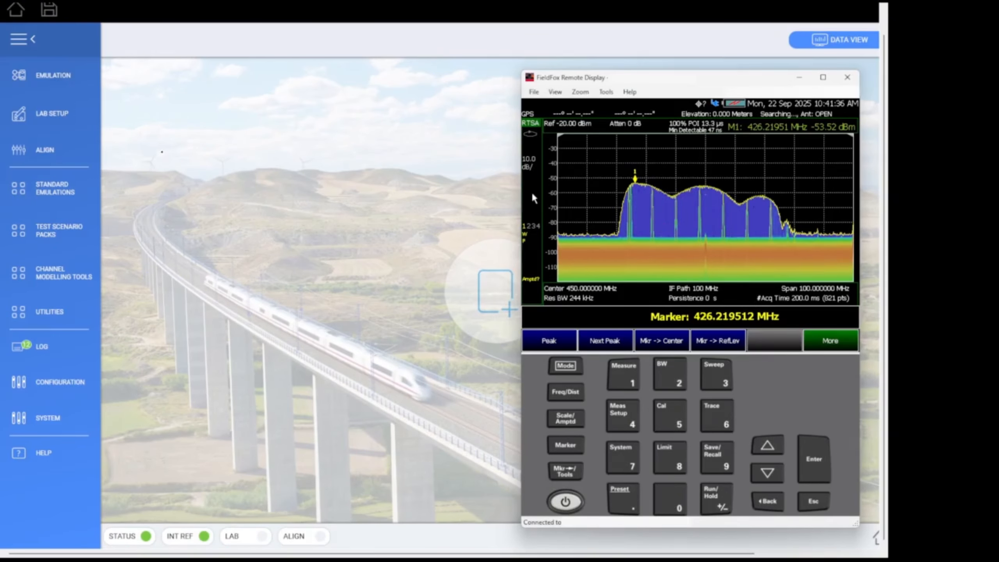
Open the 3tap delay 220925.smu emulation again, play it, and check the faded spectrum on the FieldFox display.
{"action": "left_click", "coordinate": [64, 87]}
{"action": "left_click", "coordinate": [130, 90]}
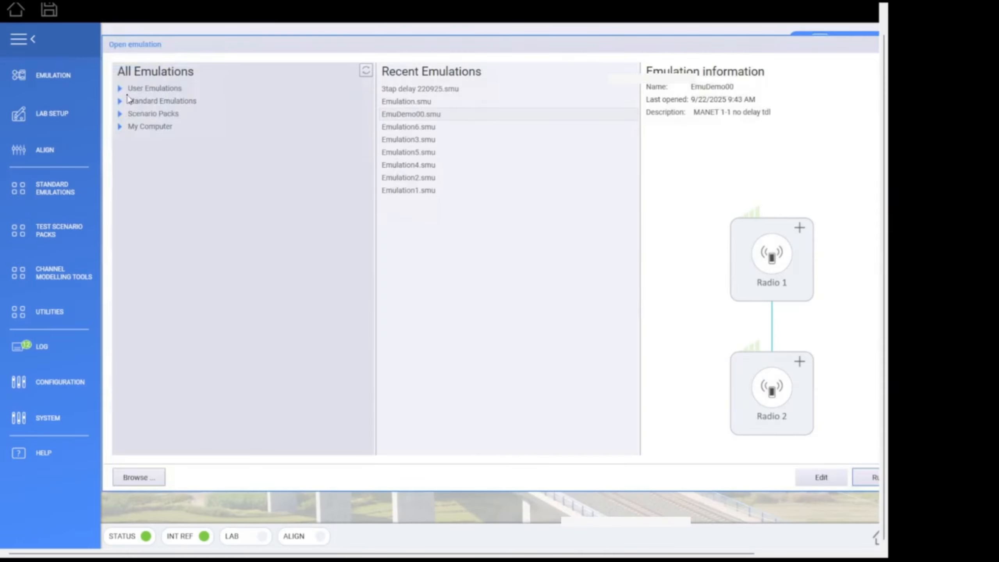
{"action": "double_click", "coordinate": [456, 90]}
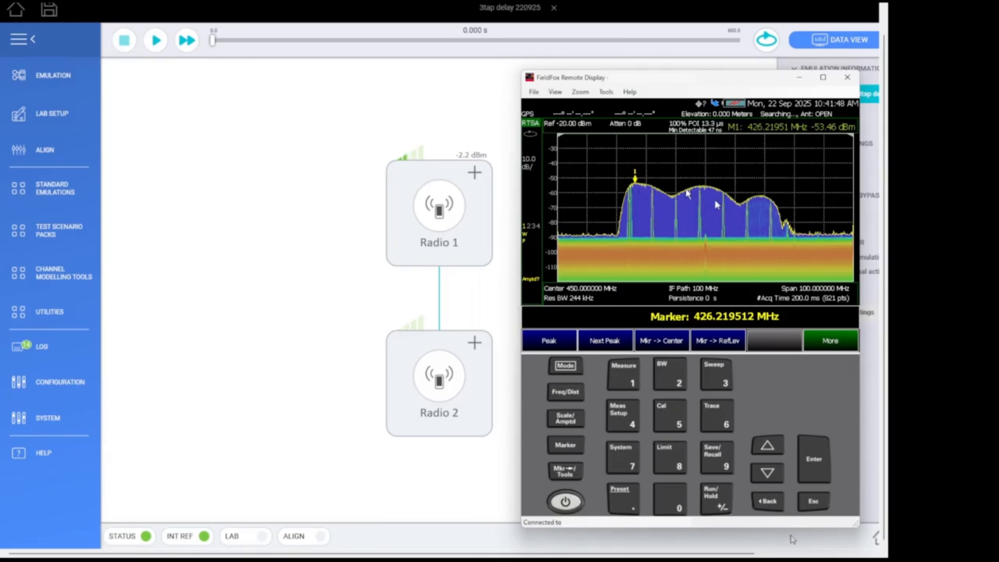
{"action": "left_click", "coordinate": [156, 40]}
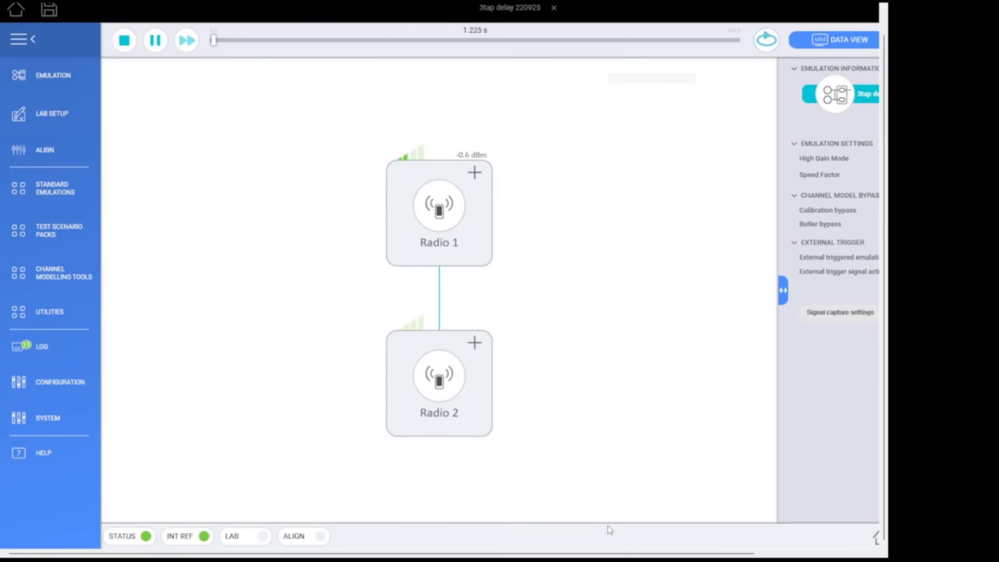
{"action": "left_click", "coordinate": [612, 556]}
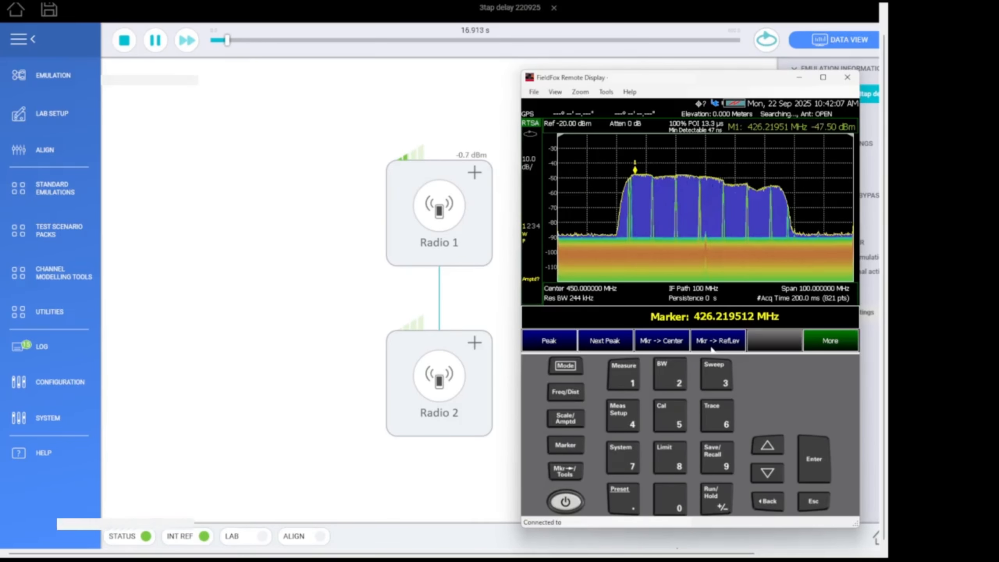
On the source FieldFox, turn source tracking off and set the source CW frequency to 450 MHz.
{"action": "left_click", "coordinate": [677, 548]}
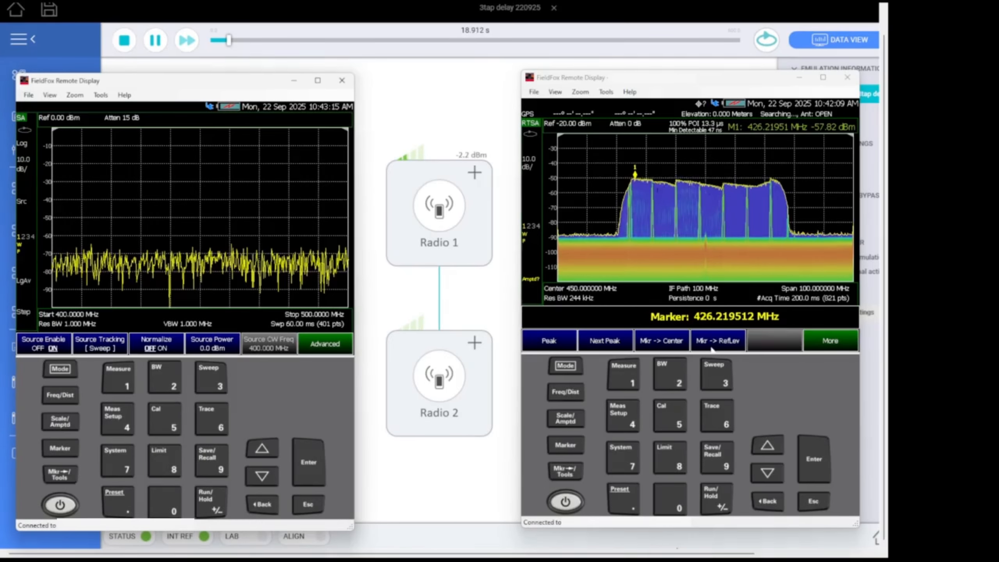
{"action": "left_click", "coordinate": [101, 344]}
{"action": "left_click", "coordinate": [108, 344]}
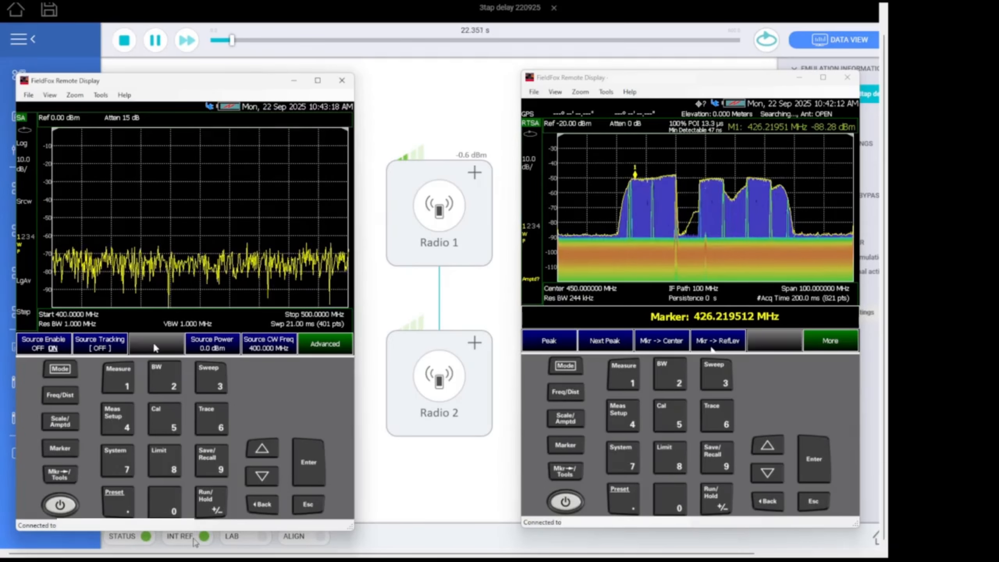
{"action": "left_click", "coordinate": [276, 347]}
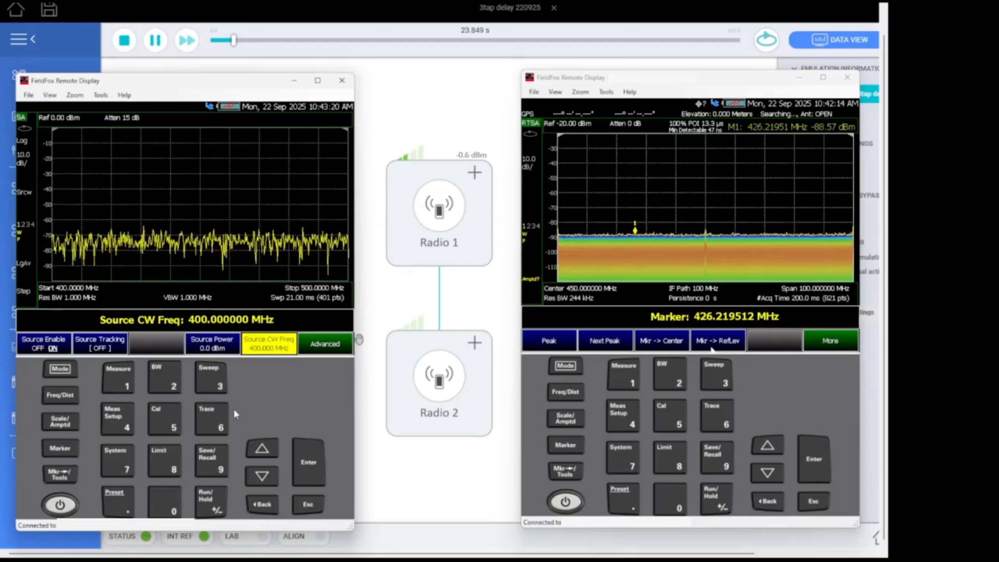
{"action": "left_click", "coordinate": [118, 419]}
{"action": "left_click", "coordinate": [109, 348]}
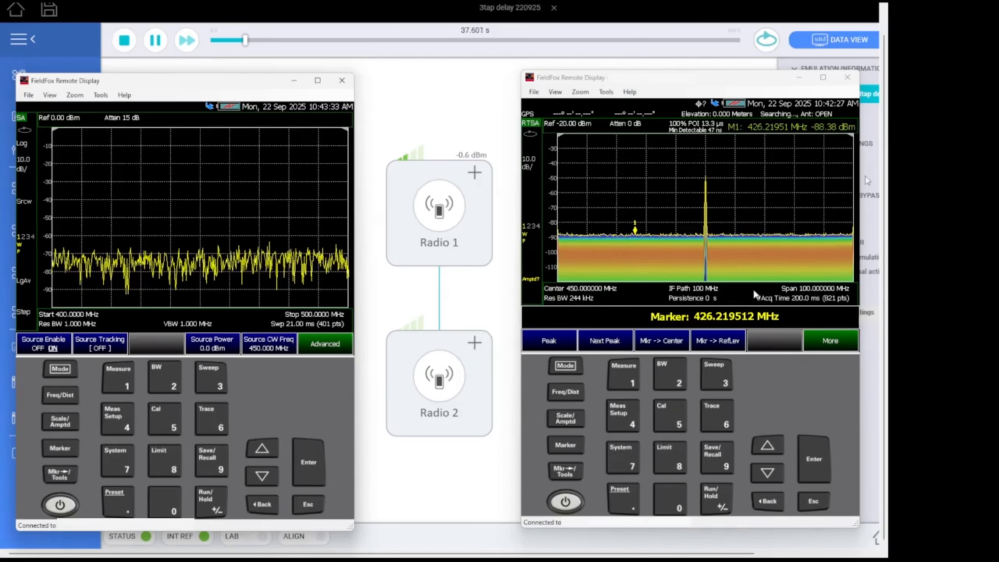
Switch the receiving FieldFox from RTSA to spectrum analyzer mode and blank trace 2.
{"action": "left_click", "coordinate": [566, 366]}
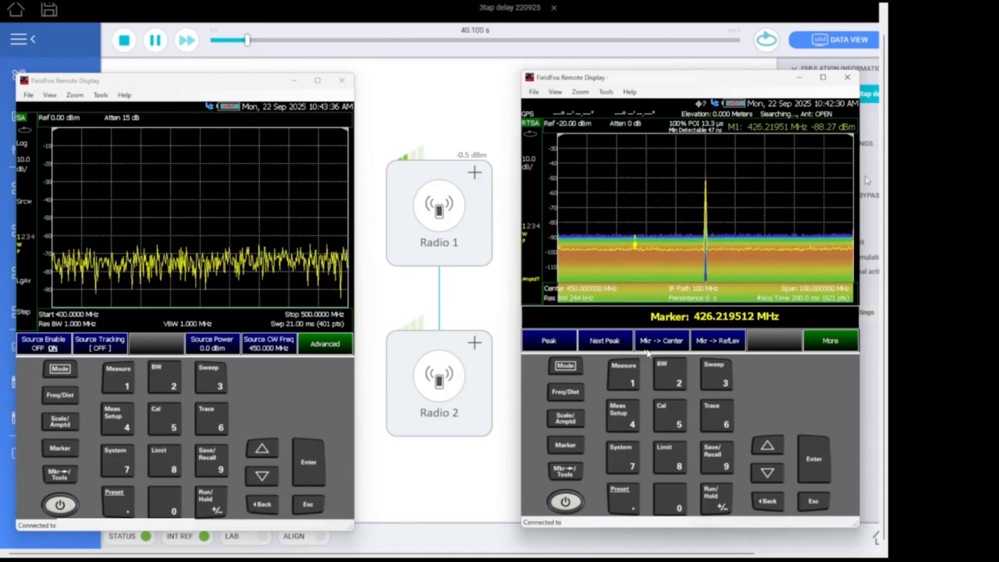
{"action": "left_click", "coordinate": [661, 340]}
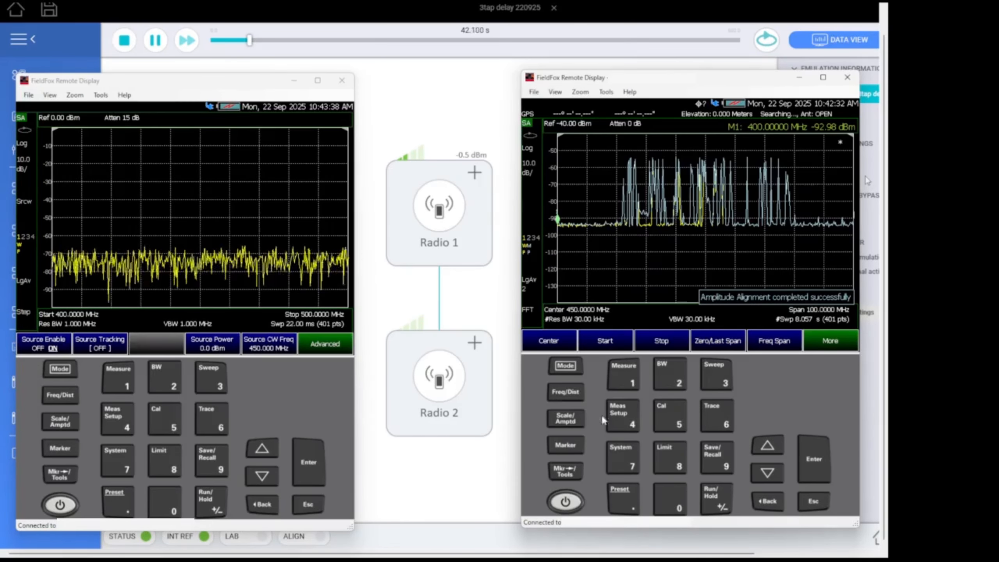
{"action": "left_click", "coordinate": [716, 416]}
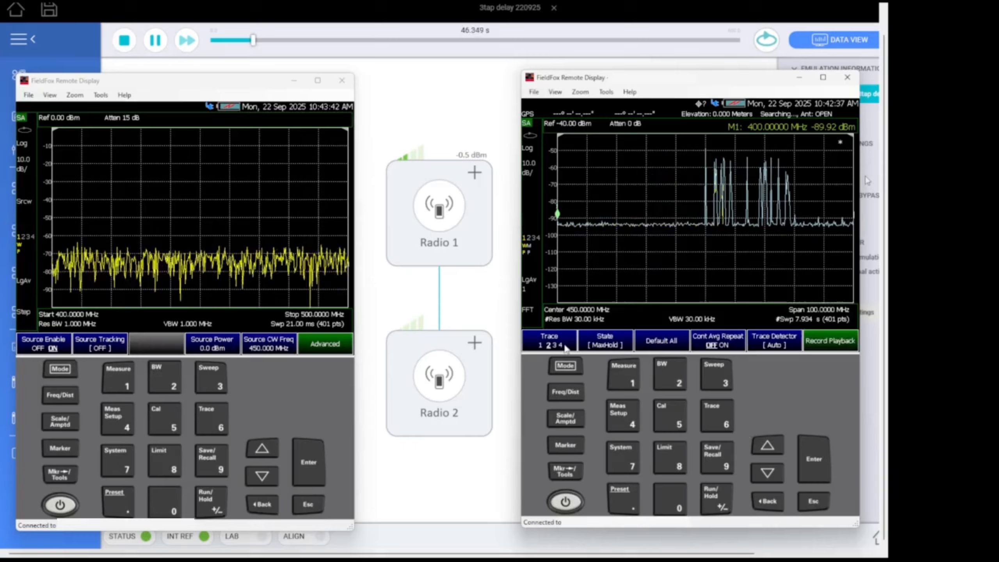
{"action": "left_click", "coordinate": [563, 345]}
{"action": "left_click", "coordinate": [612, 342]}
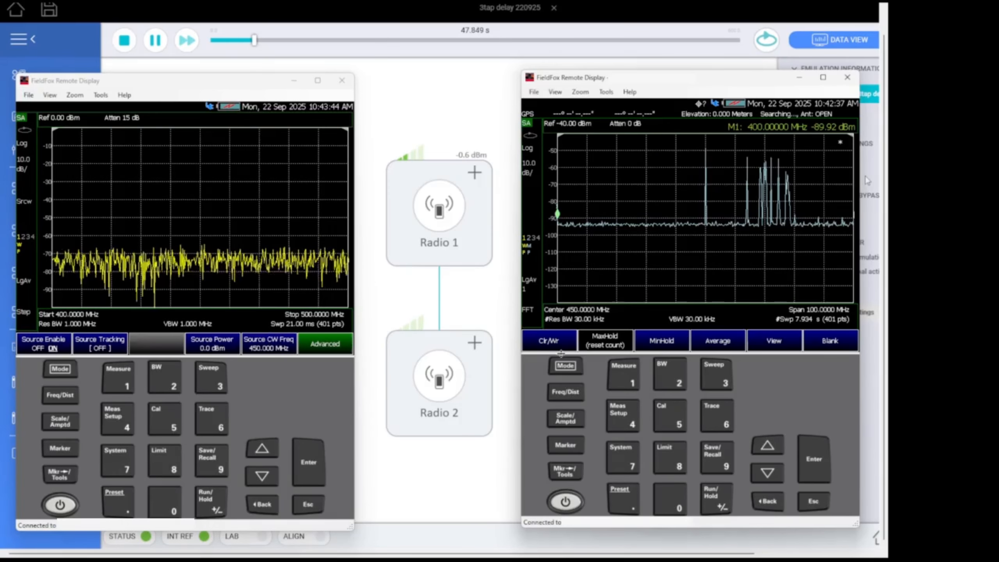
{"action": "left_click", "coordinate": [556, 344]}
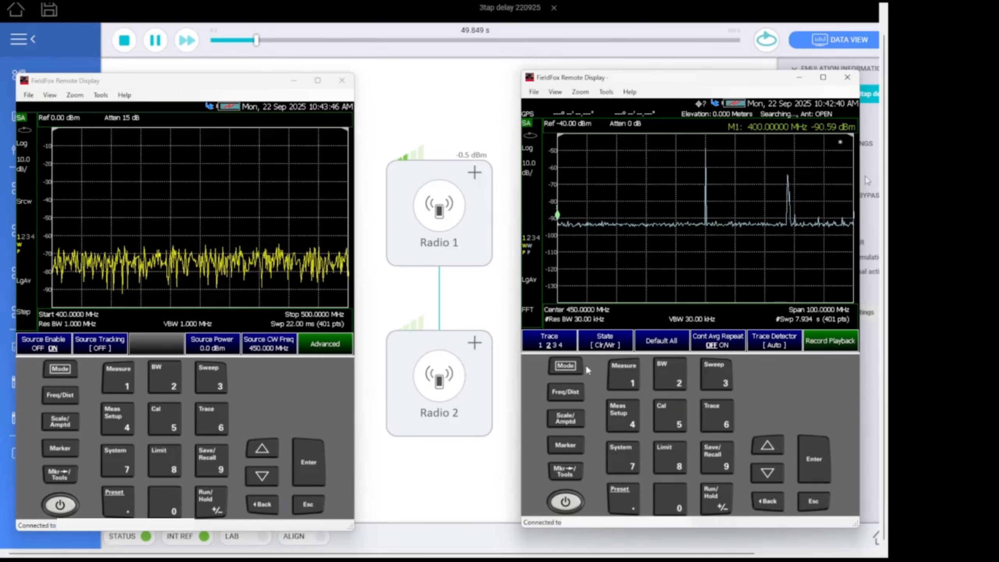
{"action": "left_click", "coordinate": [606, 340]}
{"action": "left_click", "coordinate": [831, 340]}
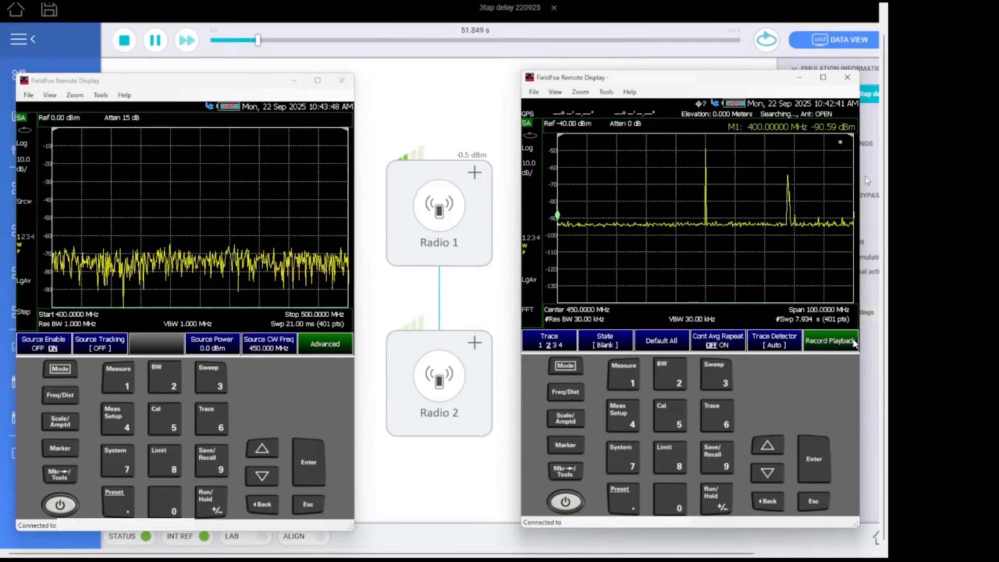
Set the receiving FieldFox's sweep acquisition to 1 and switch it to zero span at 450 MHz.
{"action": "left_click", "coordinate": [716, 374]}
{"action": "left_click", "coordinate": [774, 341]}
{"action": "type", "text": "1"}
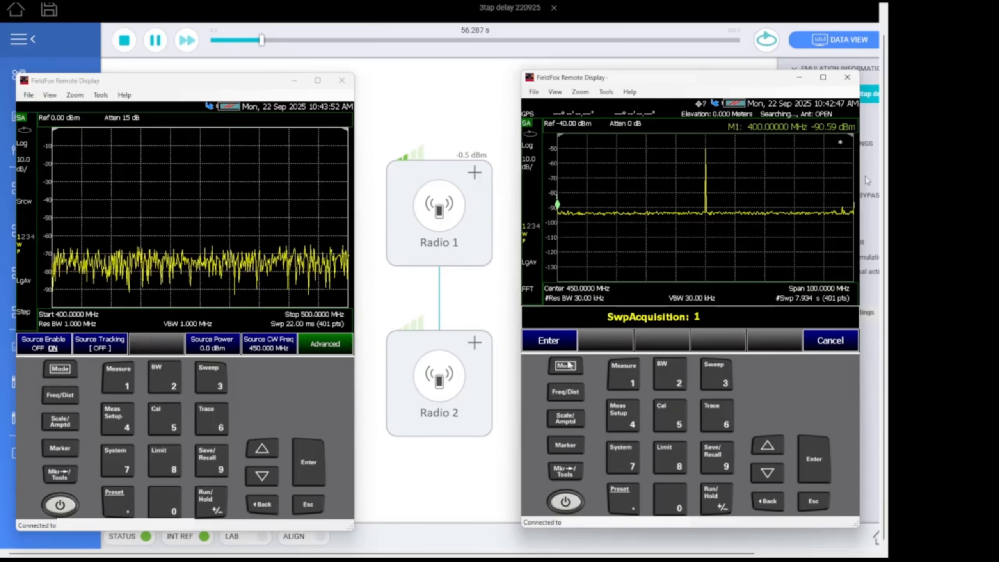
{"action": "left_click", "coordinate": [557, 348]}
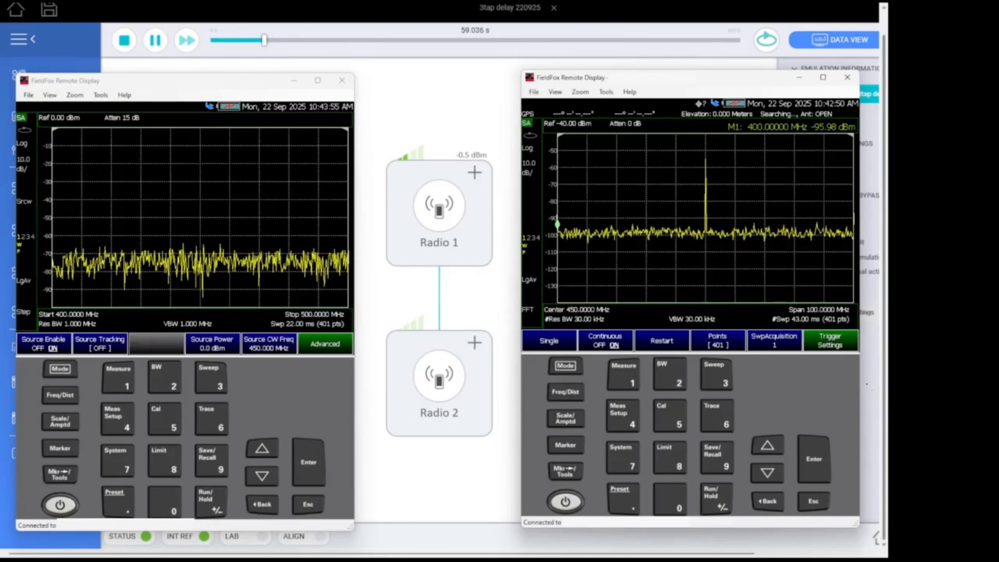
{"action": "left_click", "coordinate": [565, 392]}
{"action": "left_click", "coordinate": [717, 341]}
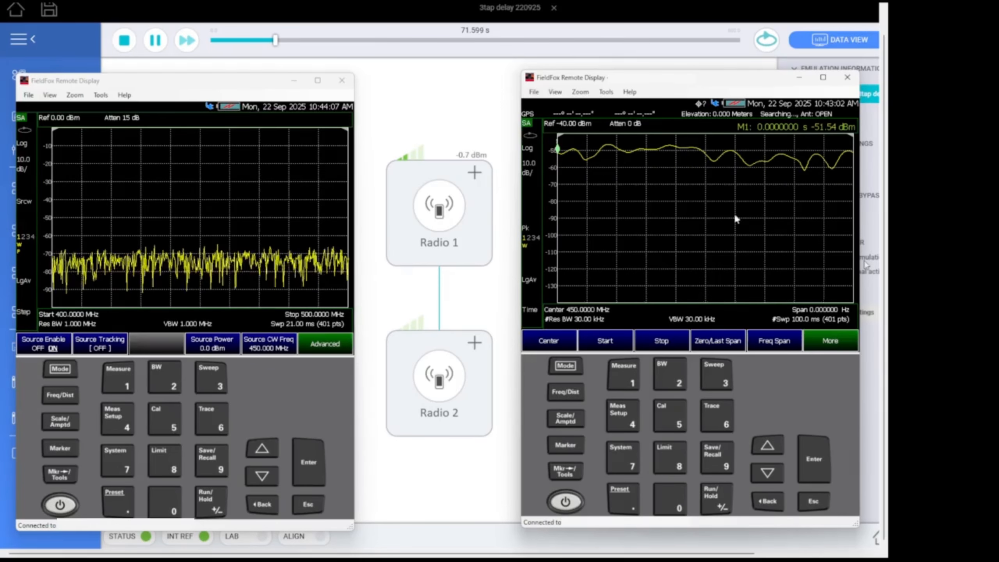
Reduce the receiving FieldFox's zero-span sweep time to 20 ms and raise it to 150 ms to compare the fading traces.
{"action": "left_click", "coordinate": [716, 378]}
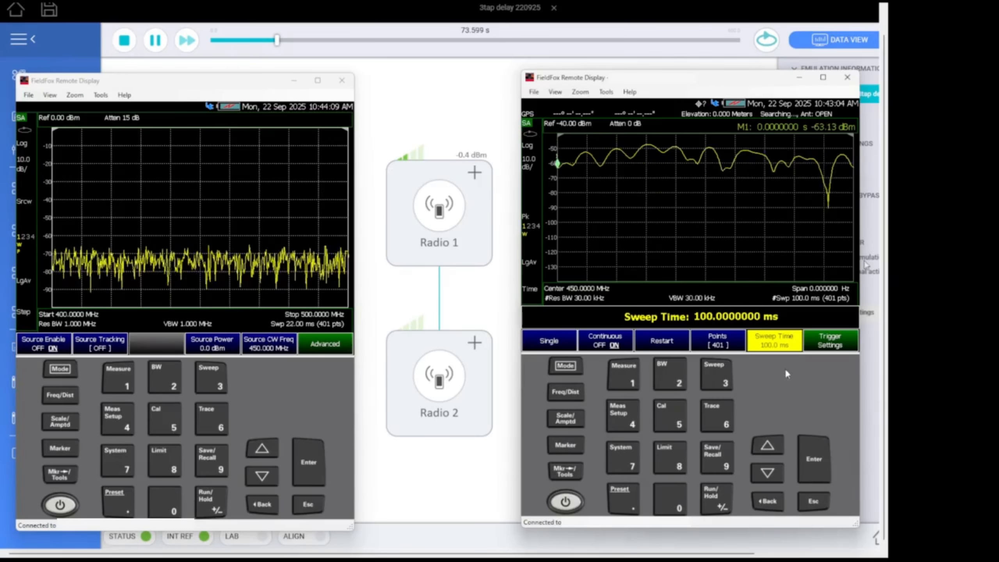
{"action": "left_click", "coordinate": [767, 473]}
{"action": "left_click", "coordinate": [767, 473]}
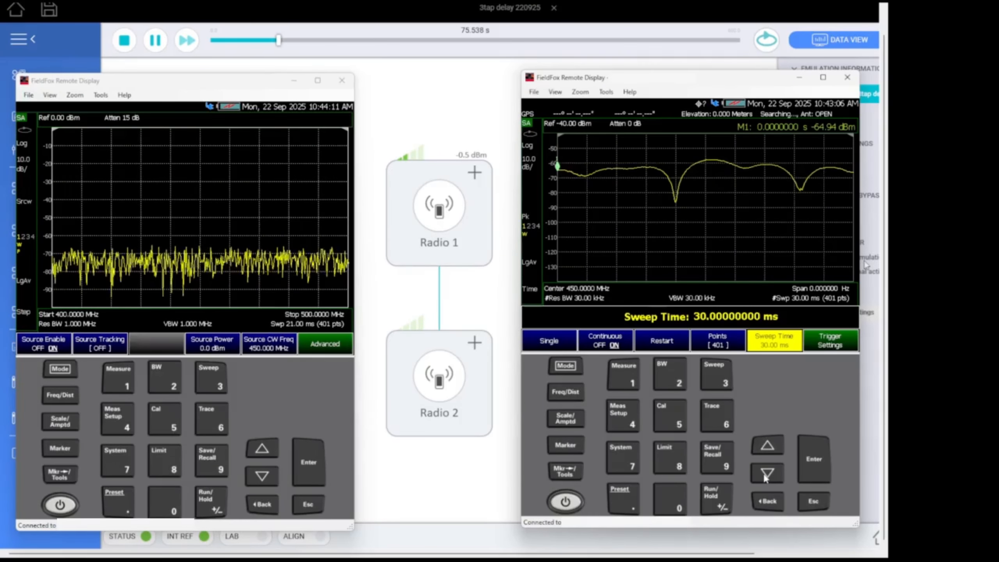
{"action": "left_click", "coordinate": [767, 473]}
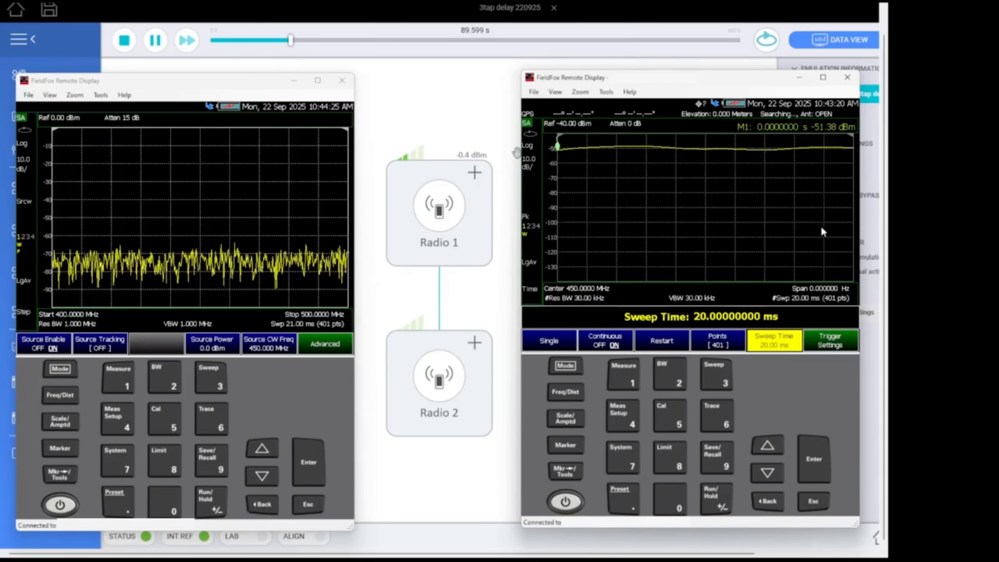
{"action": "left_click", "coordinate": [779, 445]}
{"action": "left_click", "coordinate": [780, 445]}
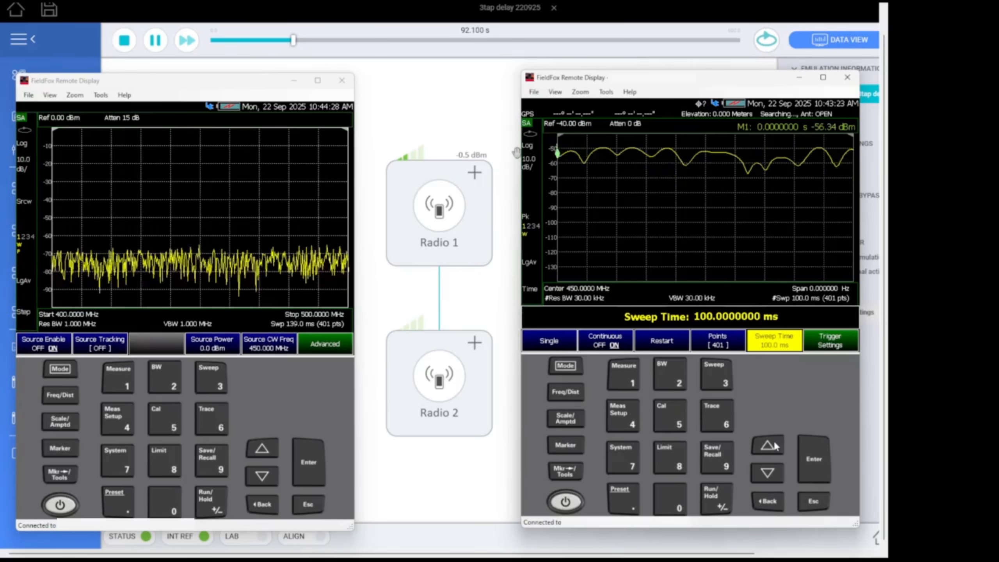
{"action": "left_click", "coordinate": [773, 446]}
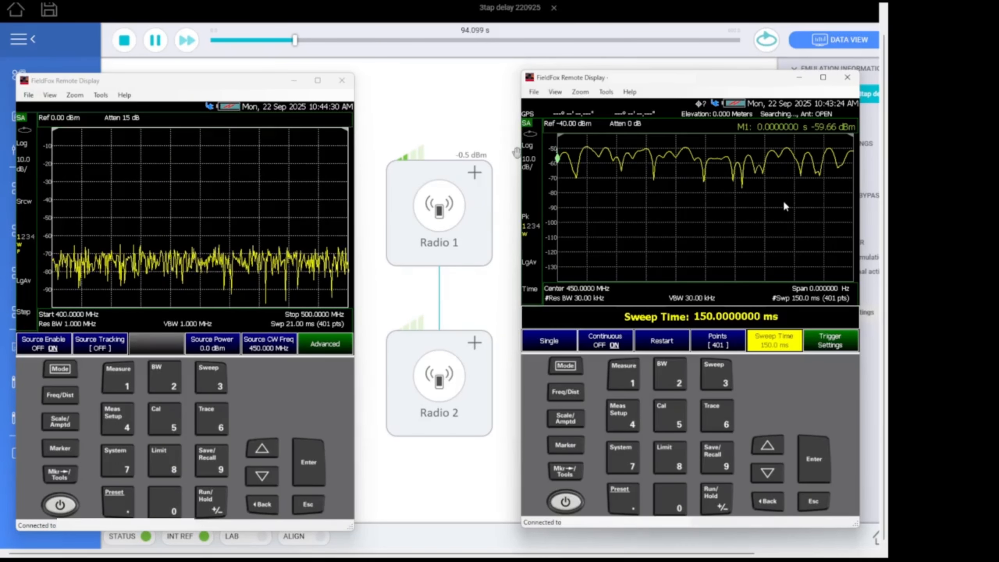